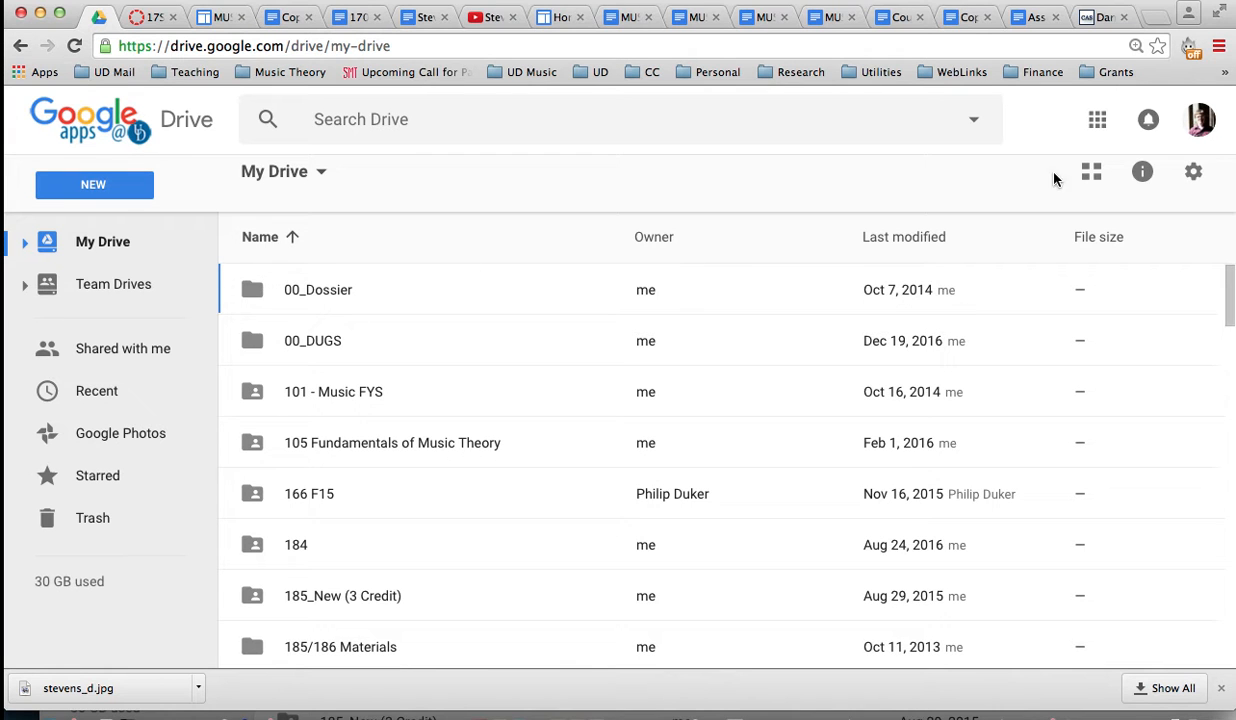
Step: Open Google Sites from Drive and start creating a new site in classic Sites
left_click(1098, 122)
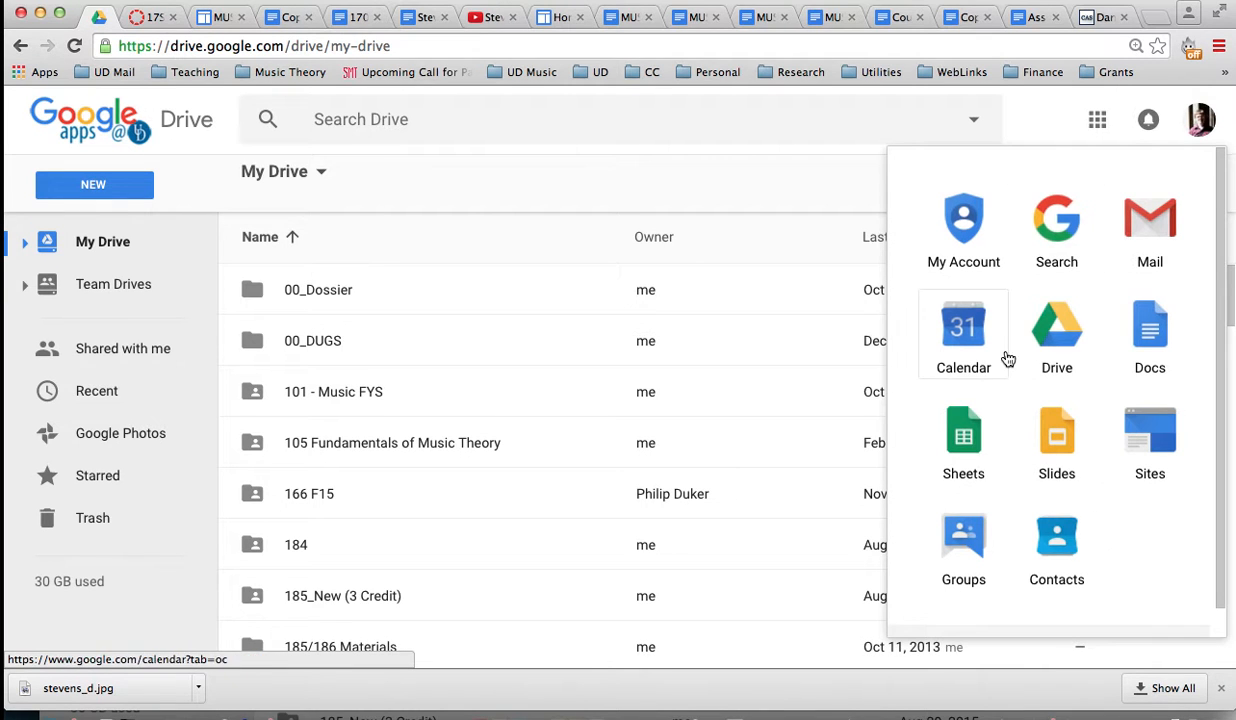
left_click(1159, 440)
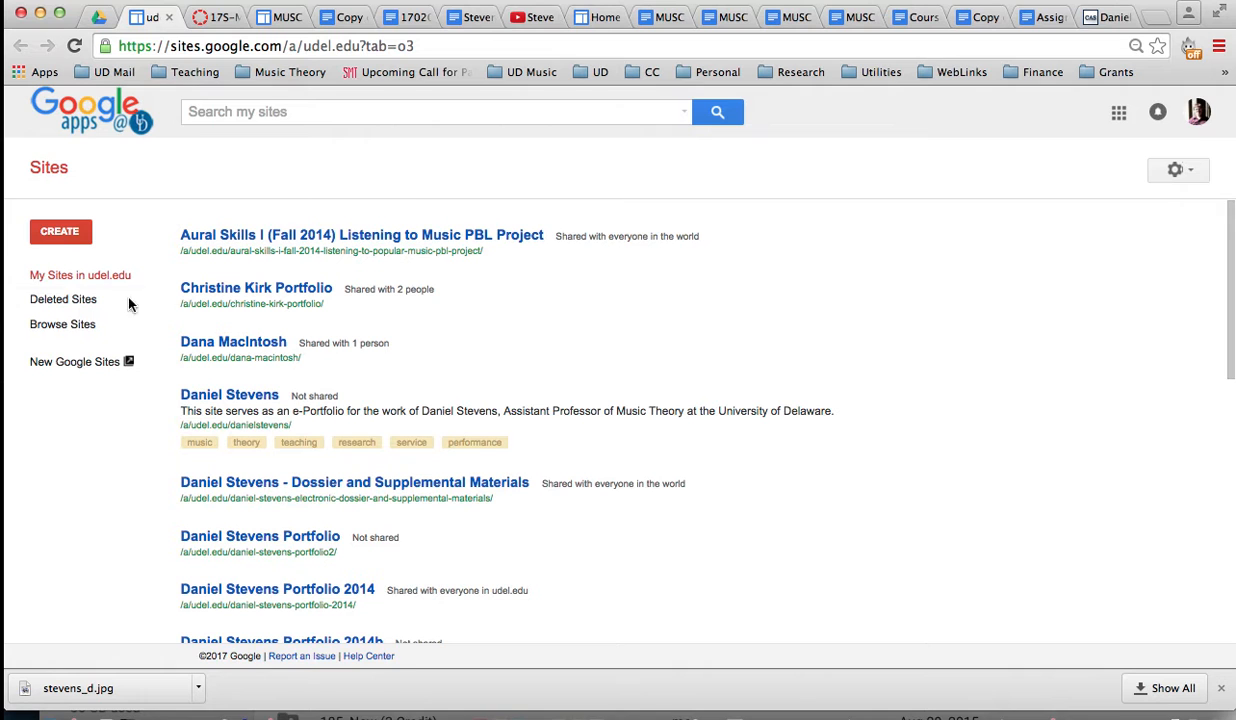
left_click(59, 236)
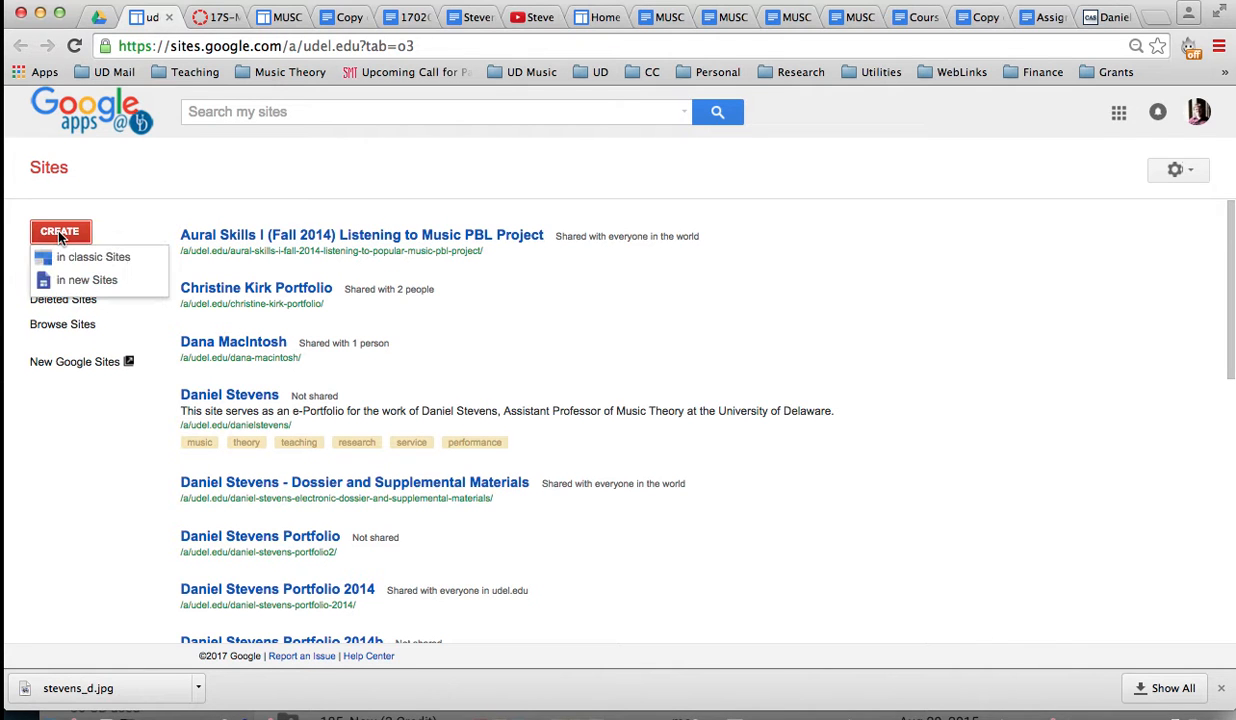
left_click(102, 262)
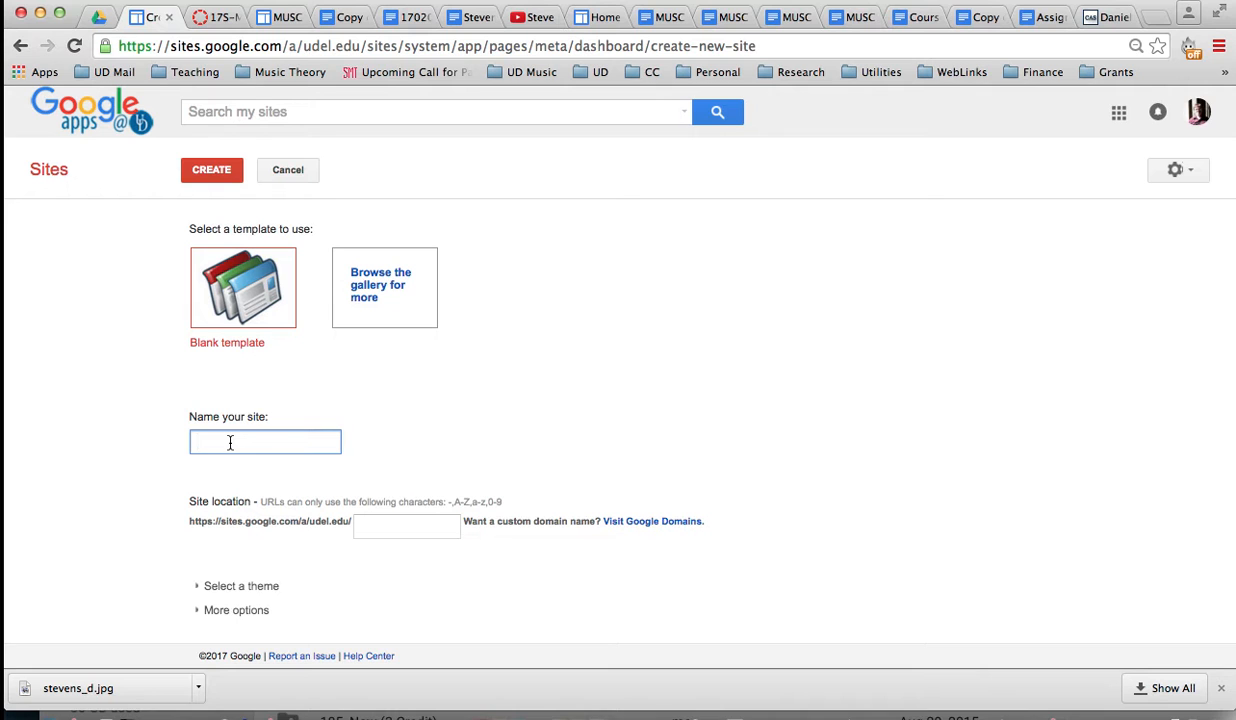
Step: Copy the title "MUSC105 (S17) Projects, Learning, and Reflections: [First name Last name]" from the template website and use it as the new site's name
type("Daniel")
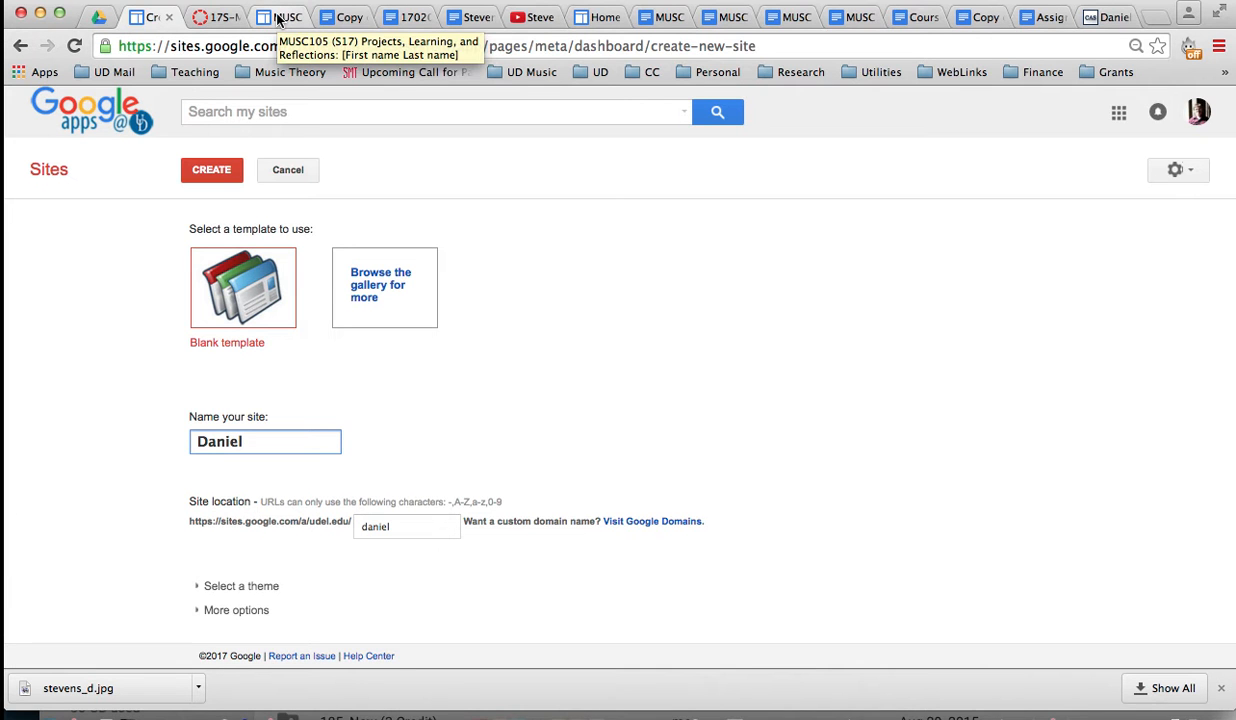
left_click(215, 17)
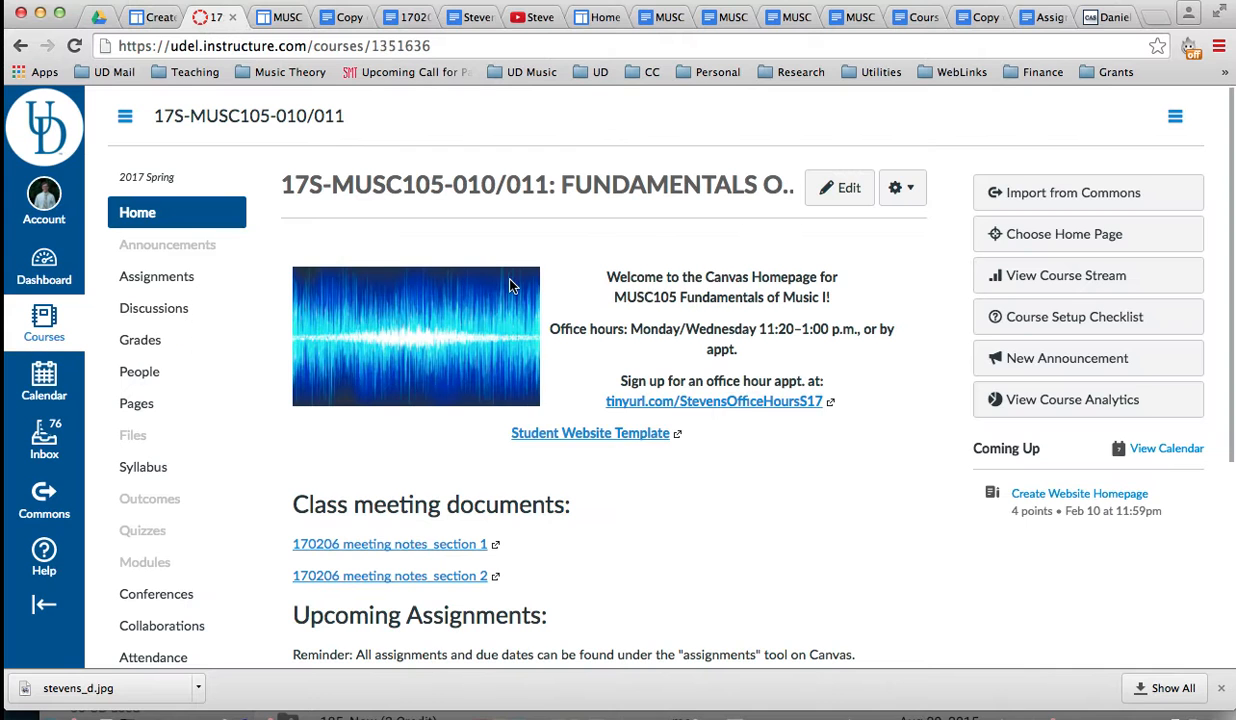
left_click(284, 17)
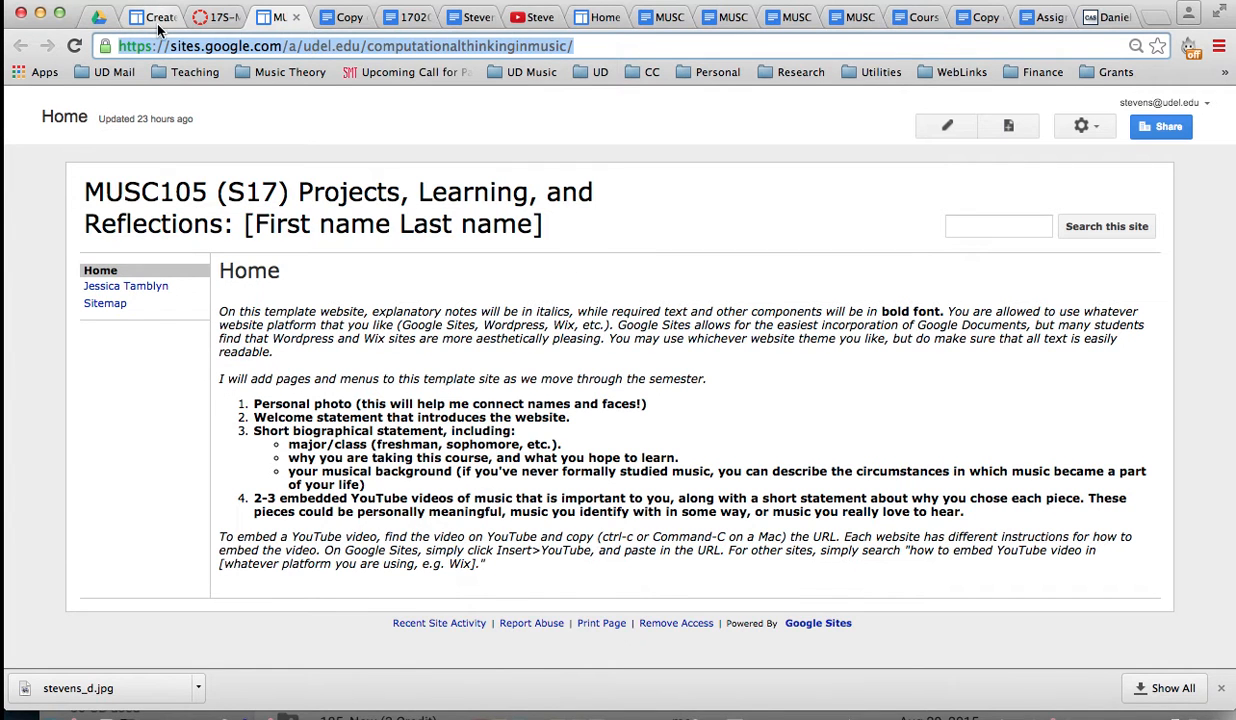
left_click(82, 190)
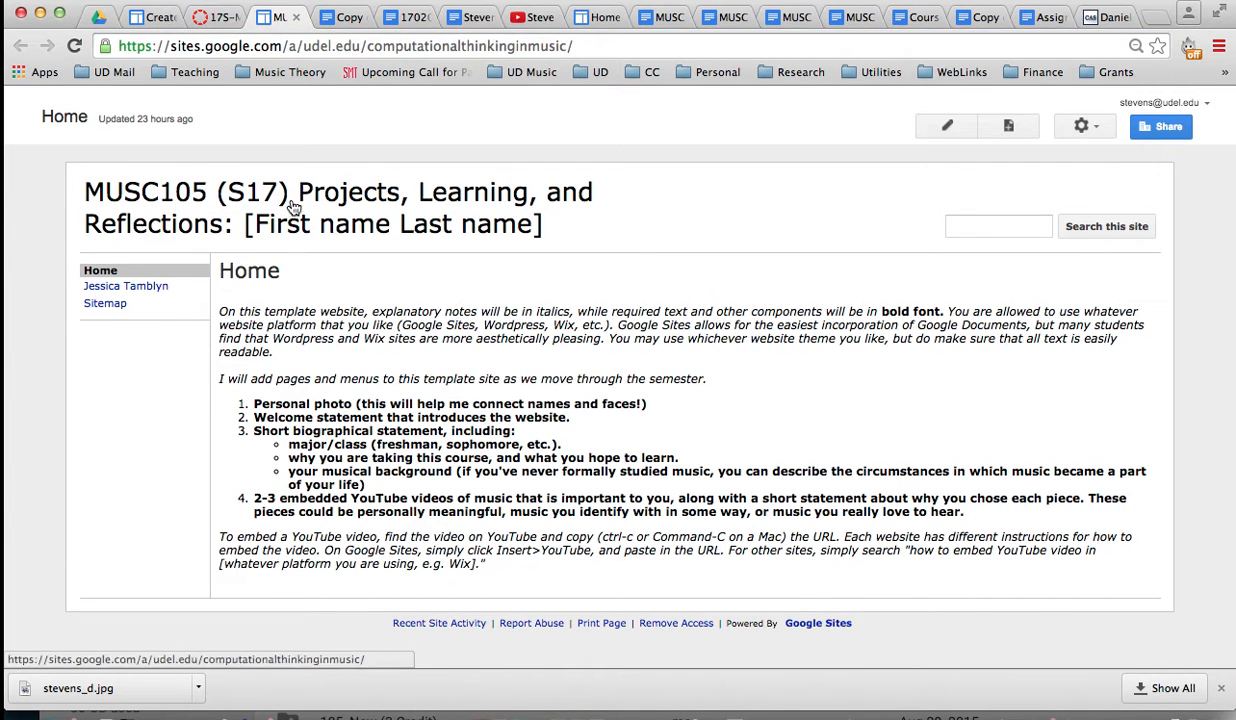
left_click_drag(543, 225, 84, 195)
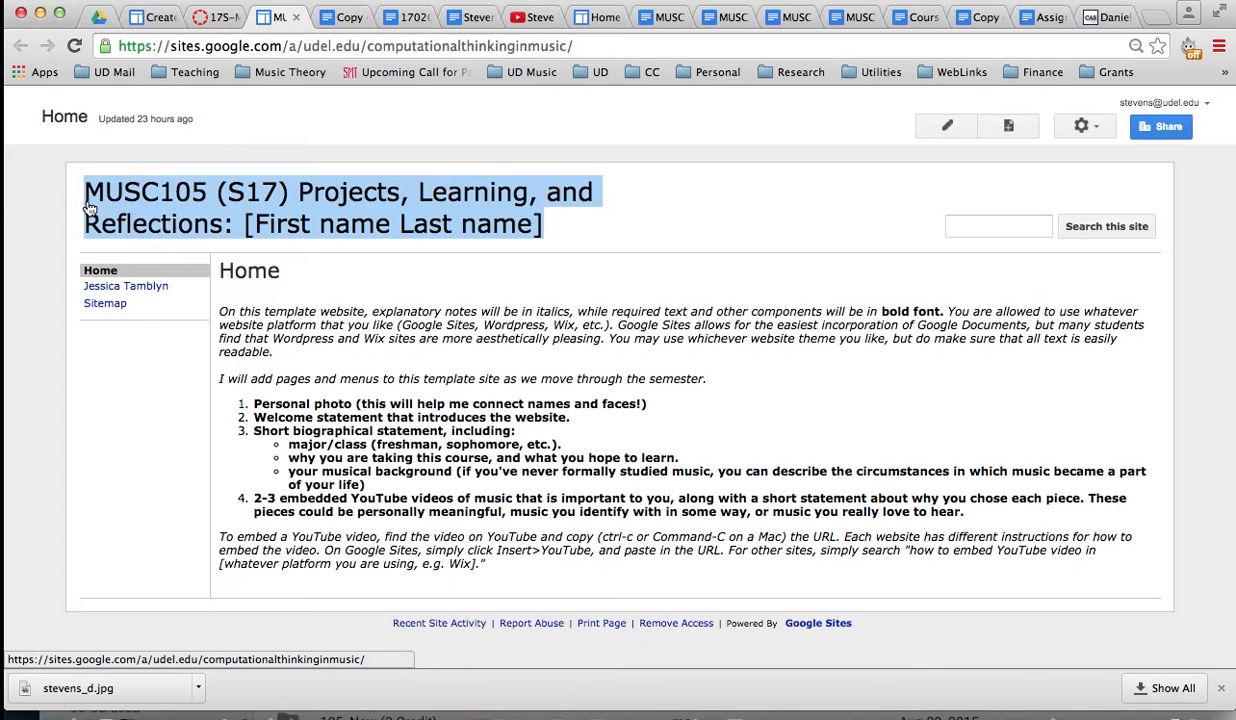
left_click(145, 17)
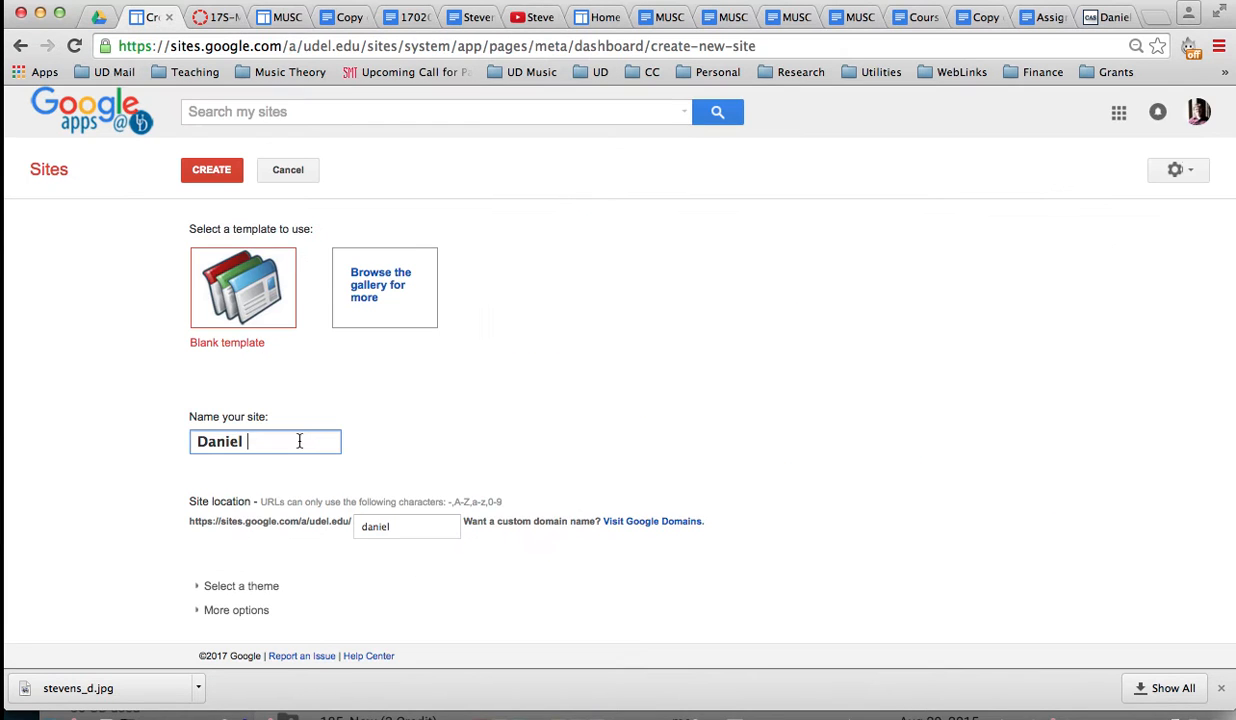
key("super+v")
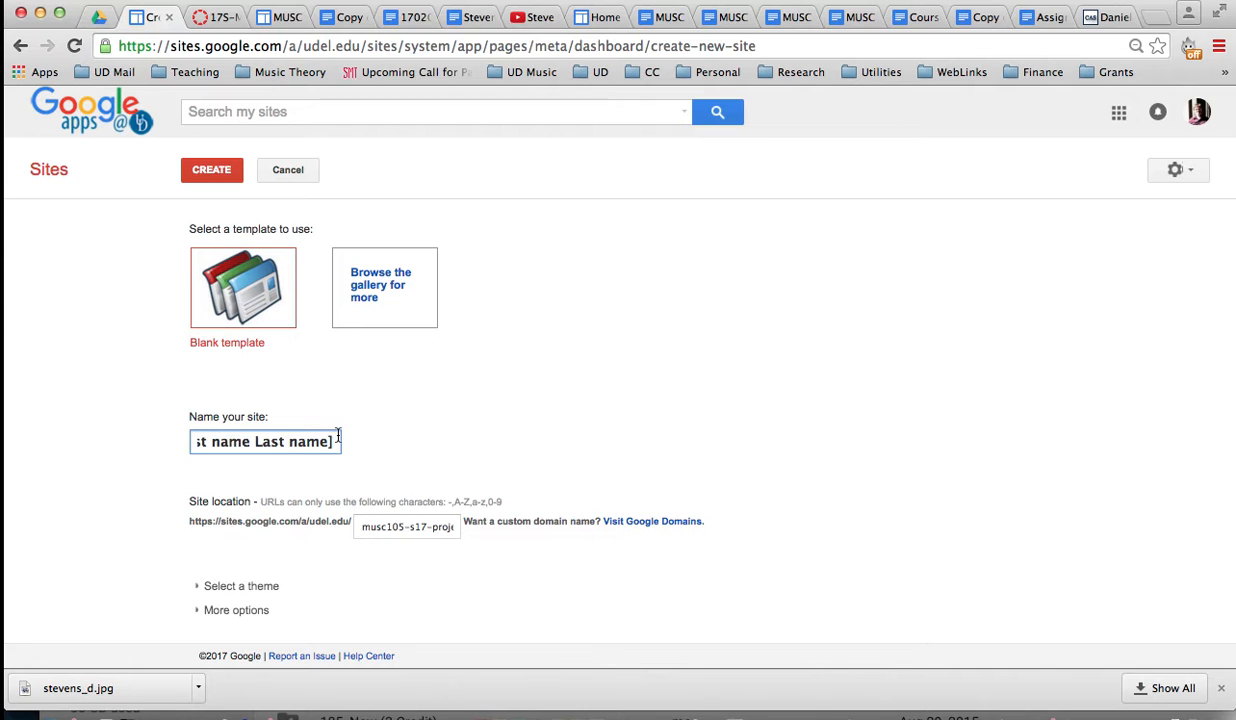
Step: Replace the "[First name Last name]" placeholder at the end of the site name with the site owner's full name
key("BackSpace")
key("BackSpace")
key("BackSpace")
key("BackSpace")
key("BackSpace")
key("BackSpace")
key("BackSpace")
key("BackSpace")
key("BackSpace")
key("BackSpace")
key("BackSpace")
key("BackSpace")
key("BackSpace")
key("BackSpace")
key("BackSpace")
key("BackSpace")
key("BackSpace")
key("BackSpace")
key("BackSpace")
key("BackSpace")
key("BackSpace")
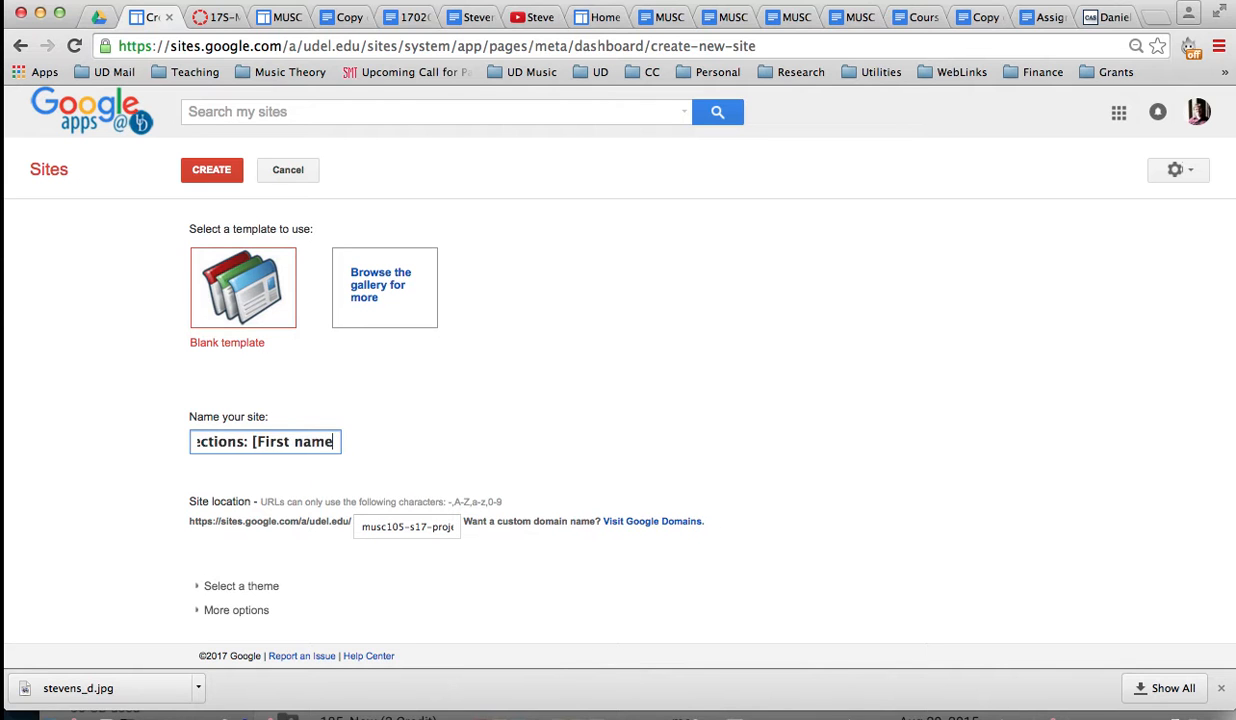
key("BackSpace")
type("Daniel Stevens")
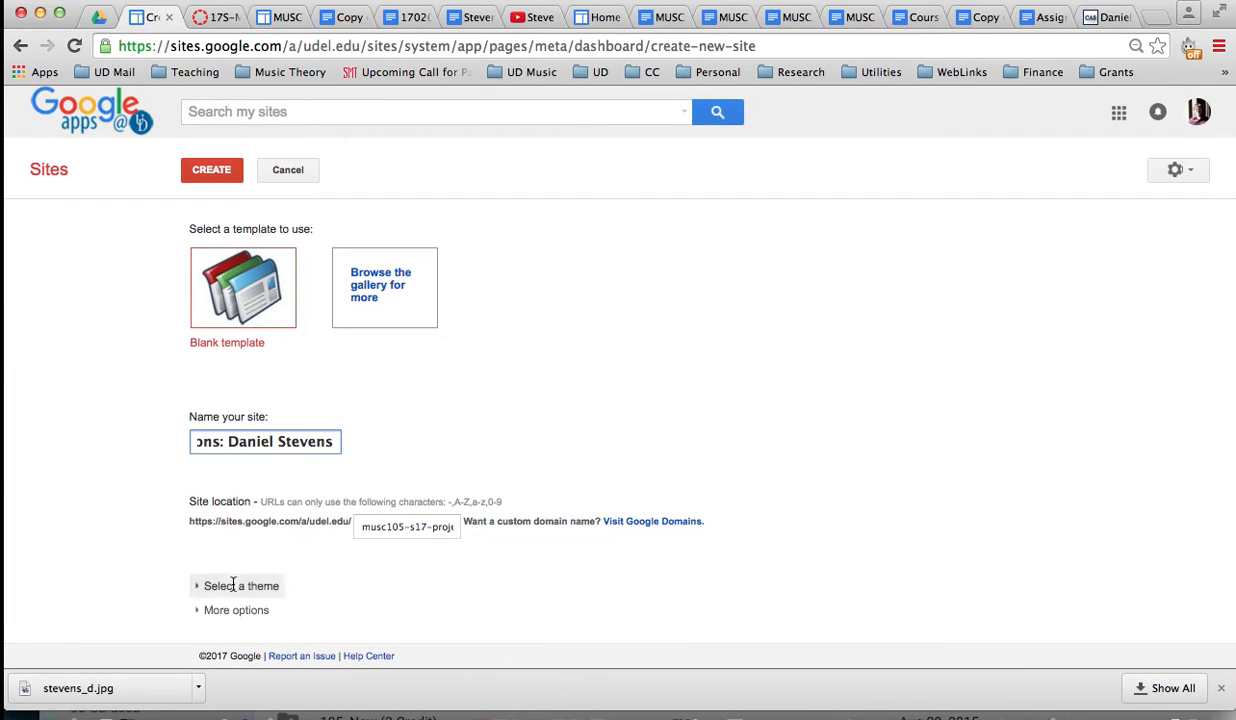
Step: Expand the theme choices and select the Slate theme for the new site
left_click(199, 585)
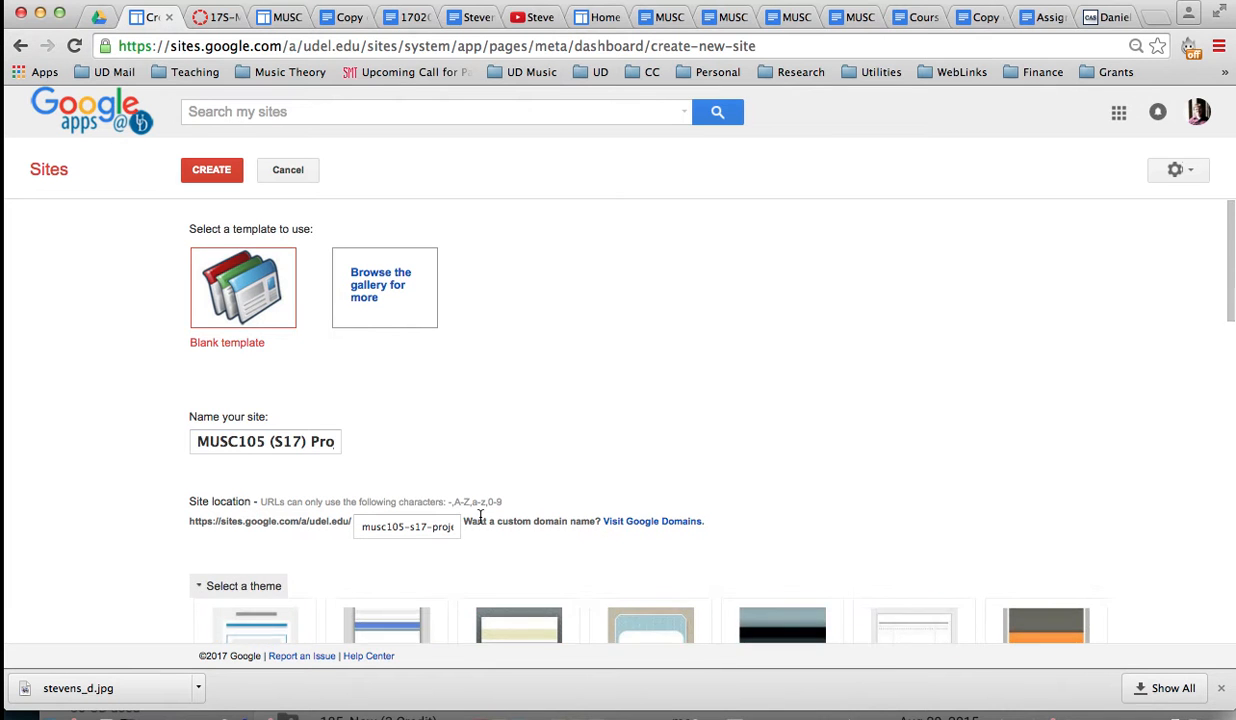
scroll(709, 377, "down", 6)
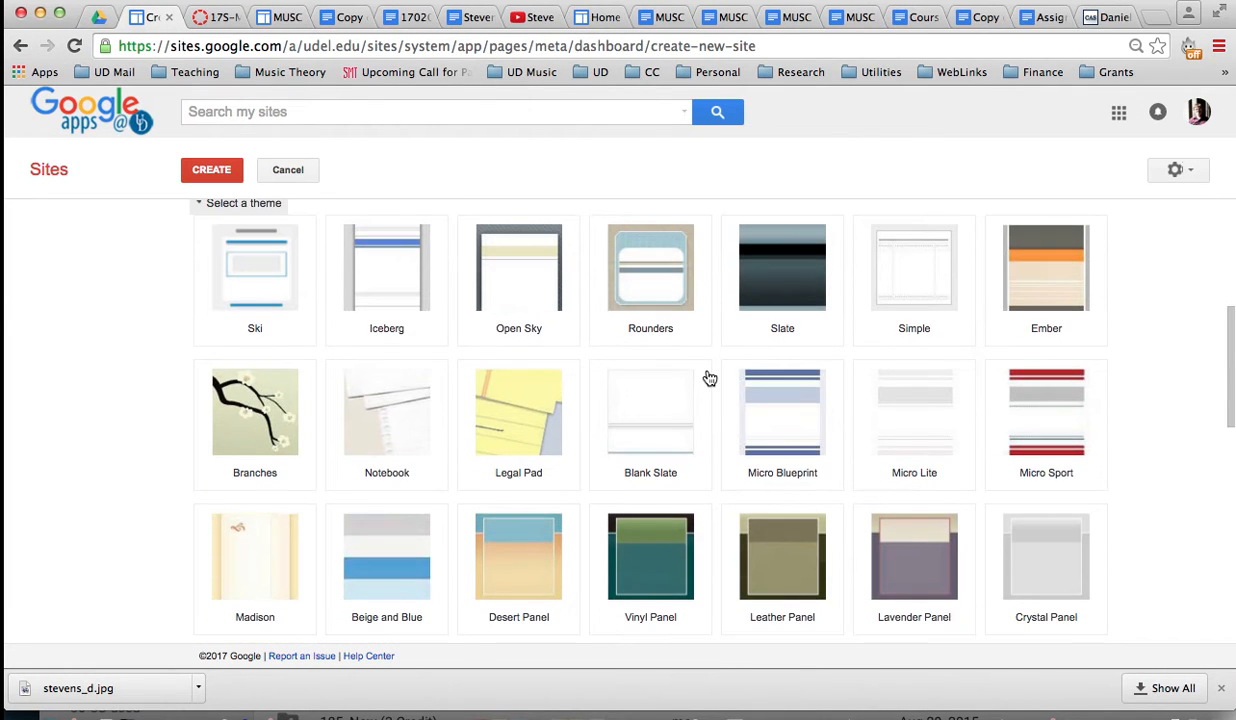
left_click(784, 271)
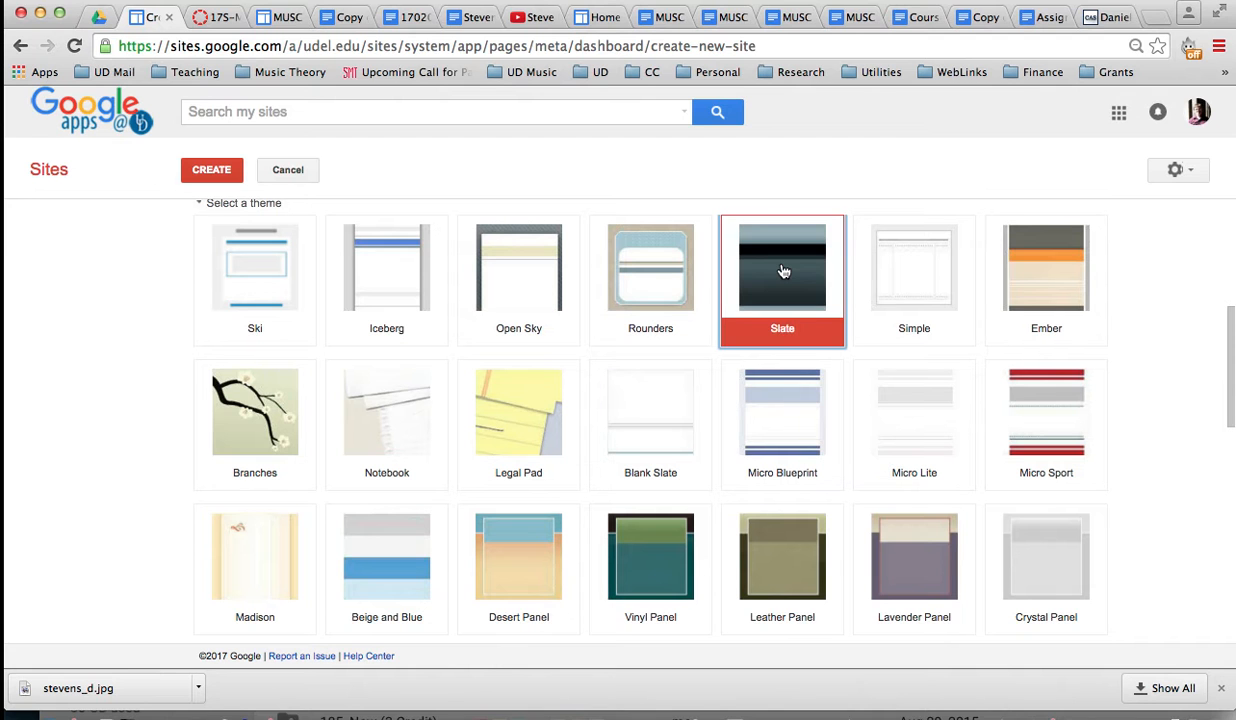
Step: Check the remaining themes and additional site options, then create the site with categories and description left blank
scroll(160, 448, "down", 10)
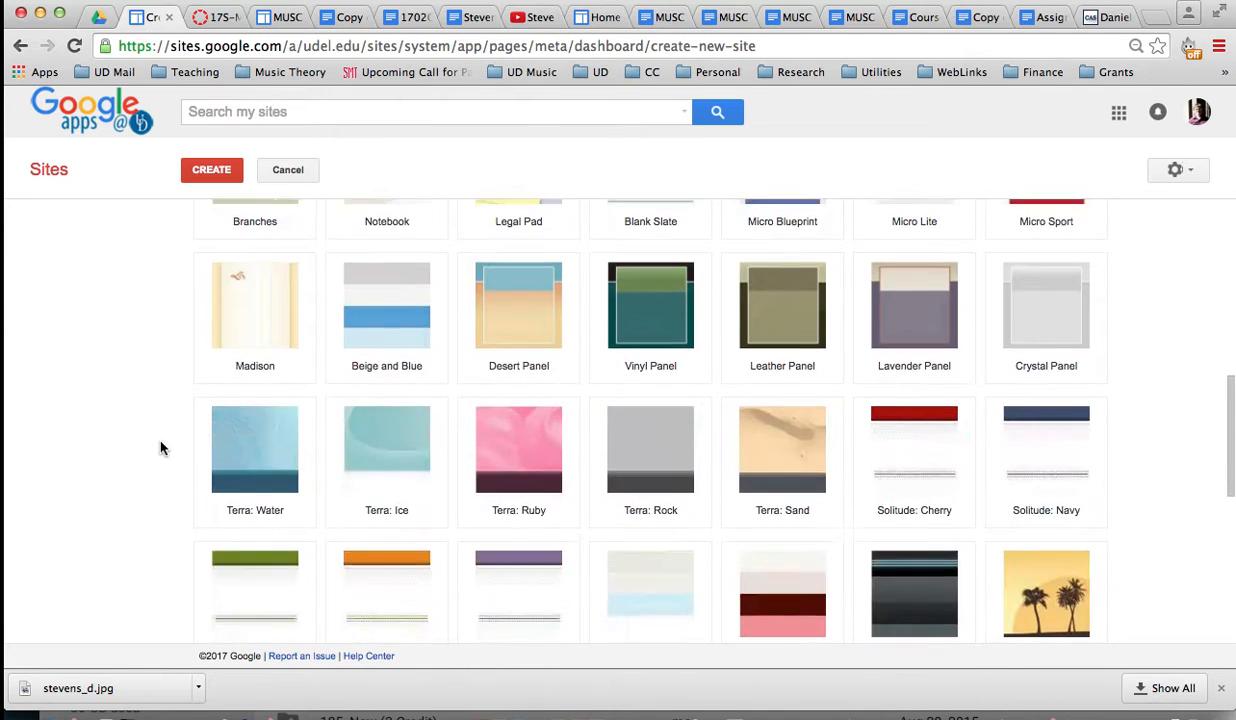
scroll(160, 448, "down", 2)
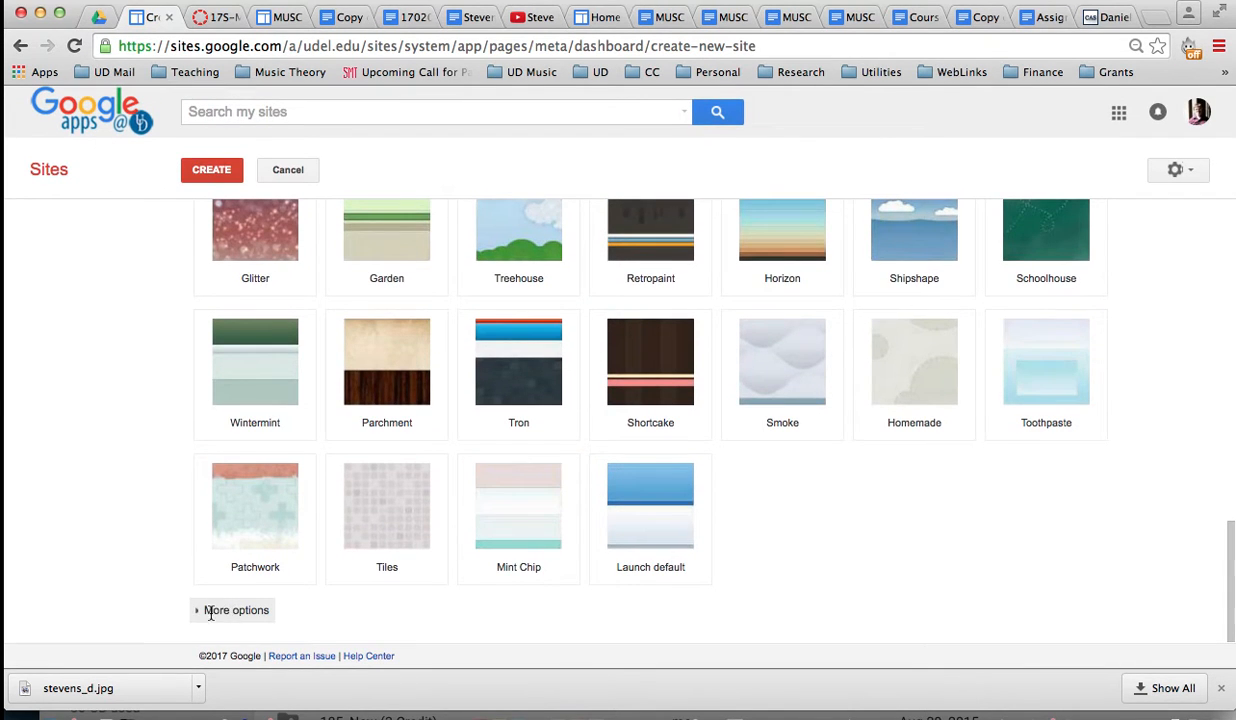
left_click(230, 610)
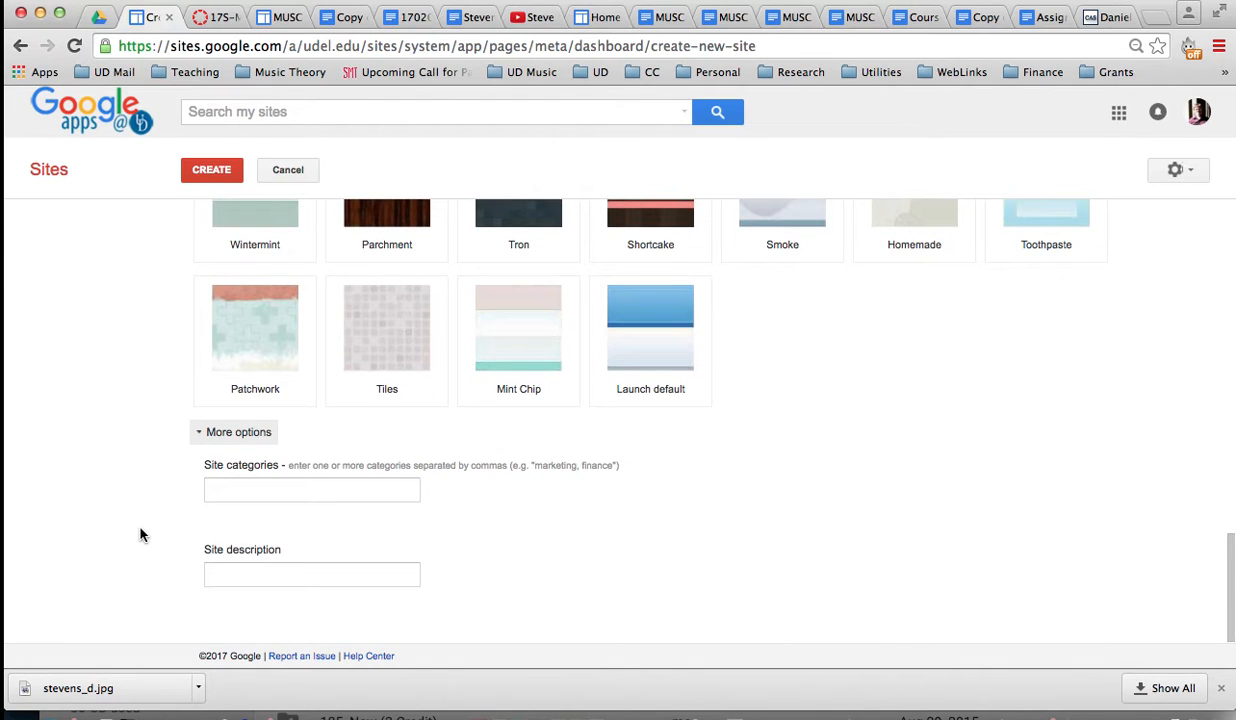
scroll(140, 535, "up", 15)
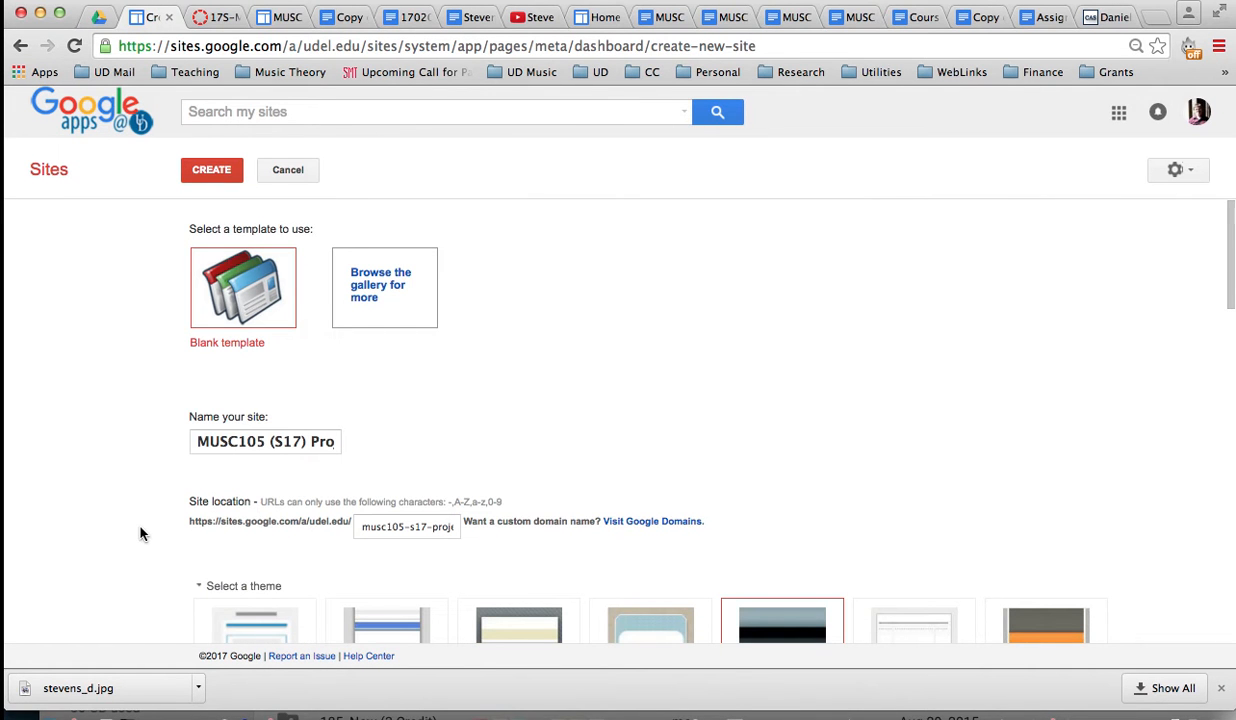
left_click(210, 172)
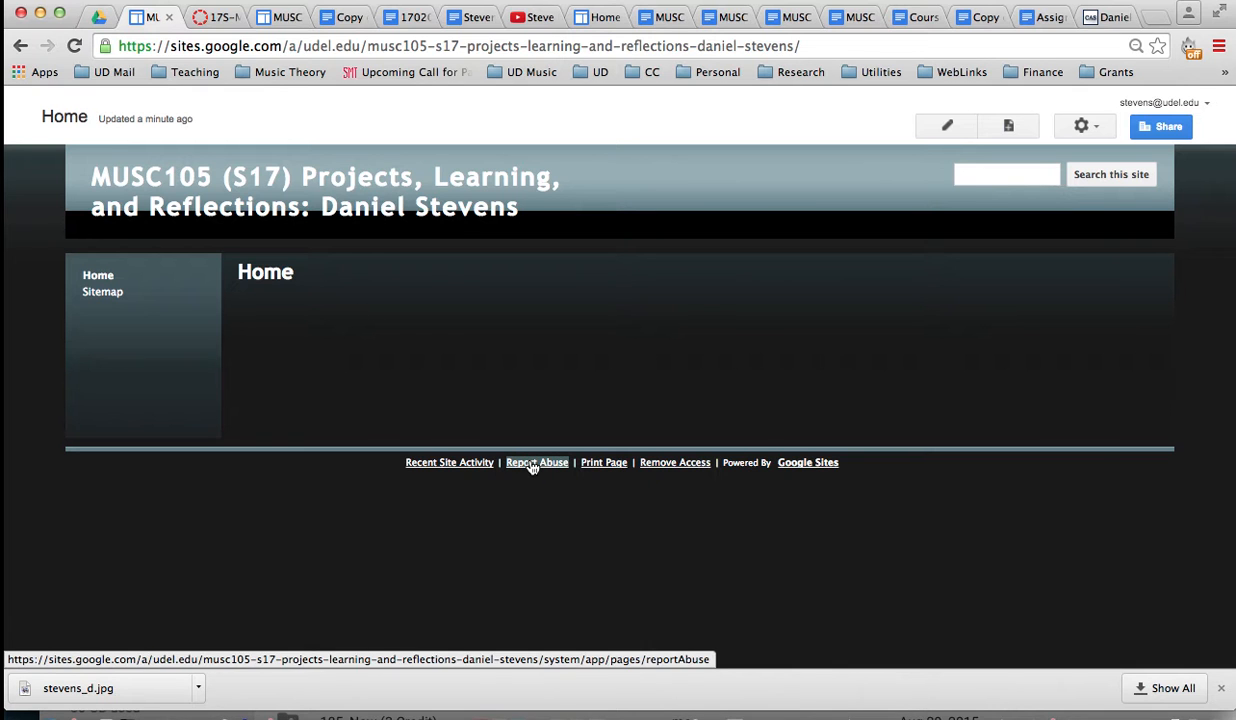
Step: Review the new site's available page and site actions and the homepage components required by the template website
left_click(1094, 128)
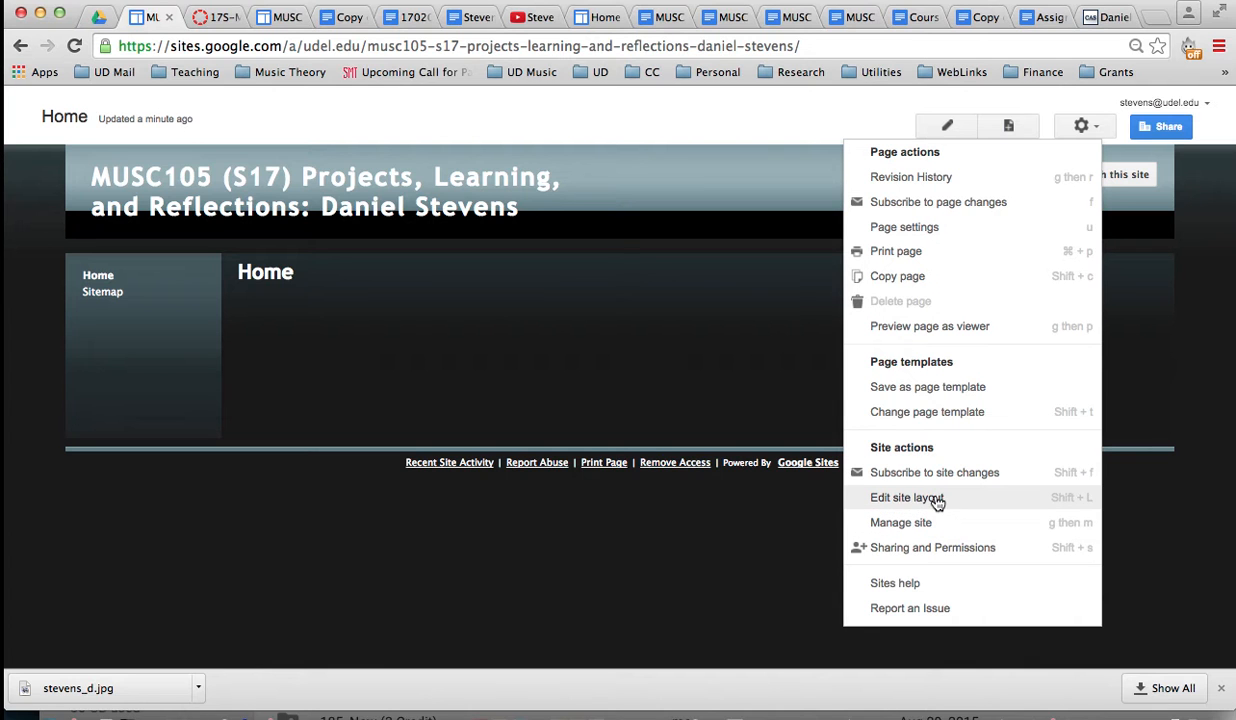
left_click(668, 316)
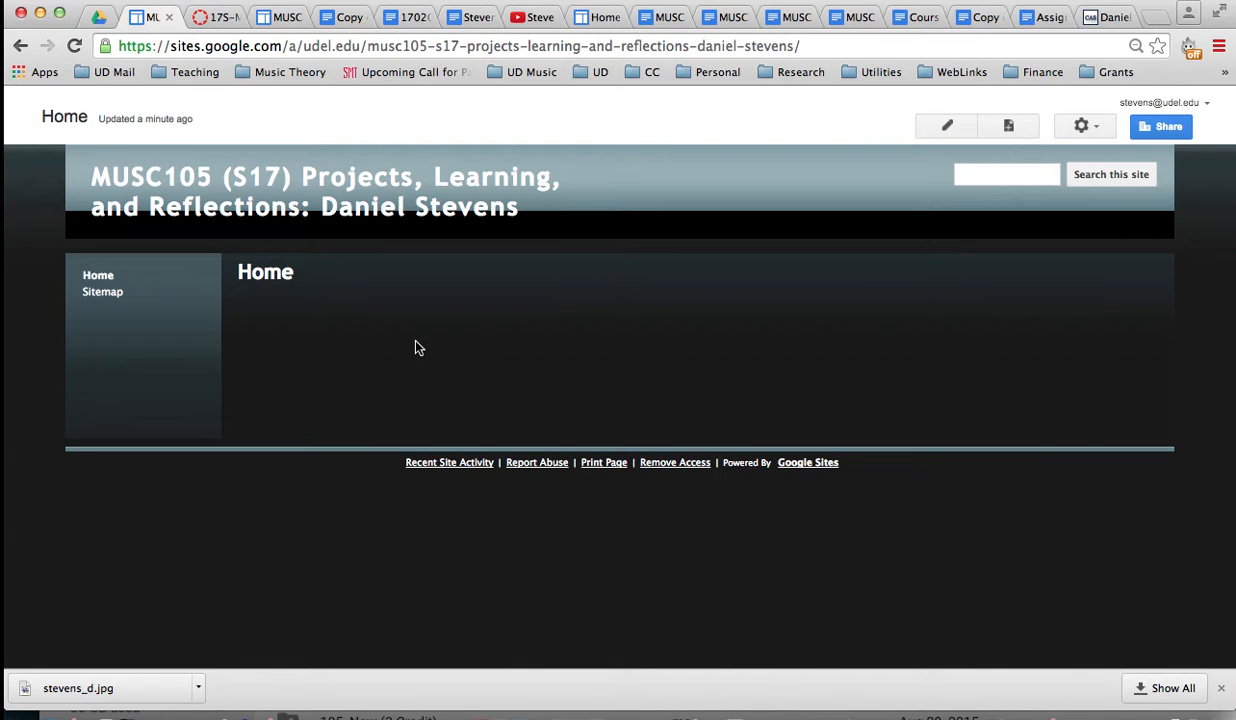
left_click(272, 18)
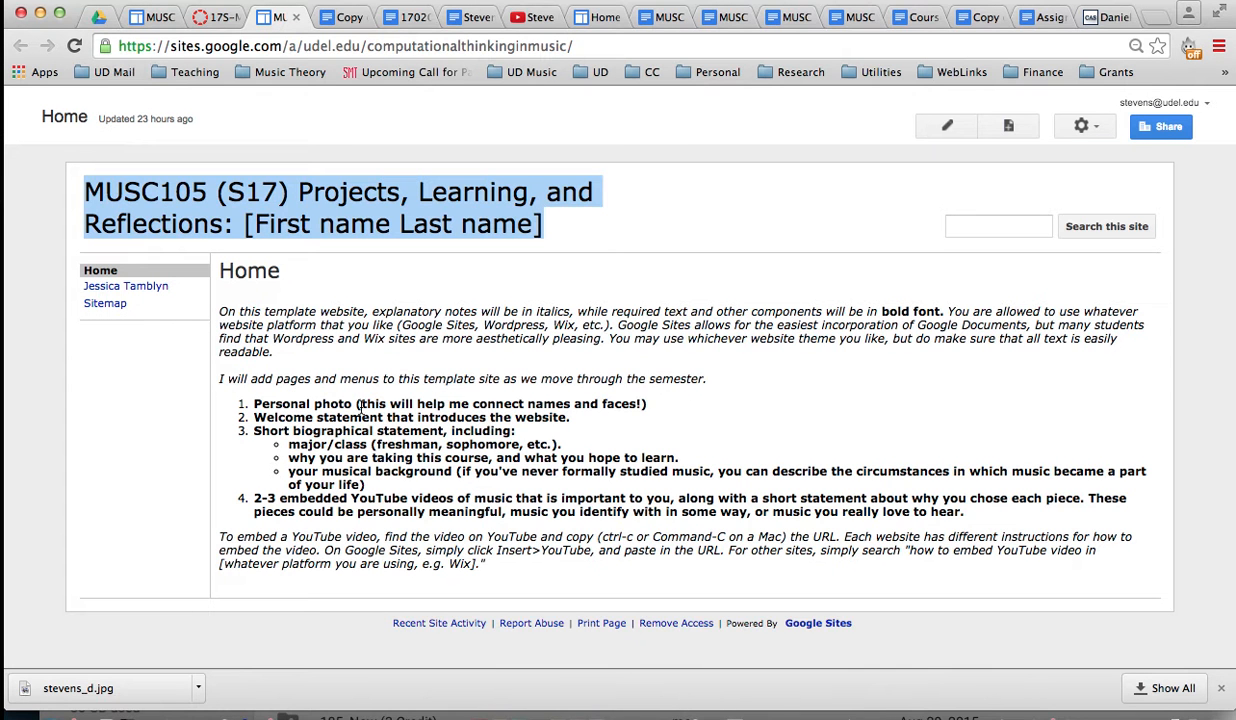
left_click(141, 20)
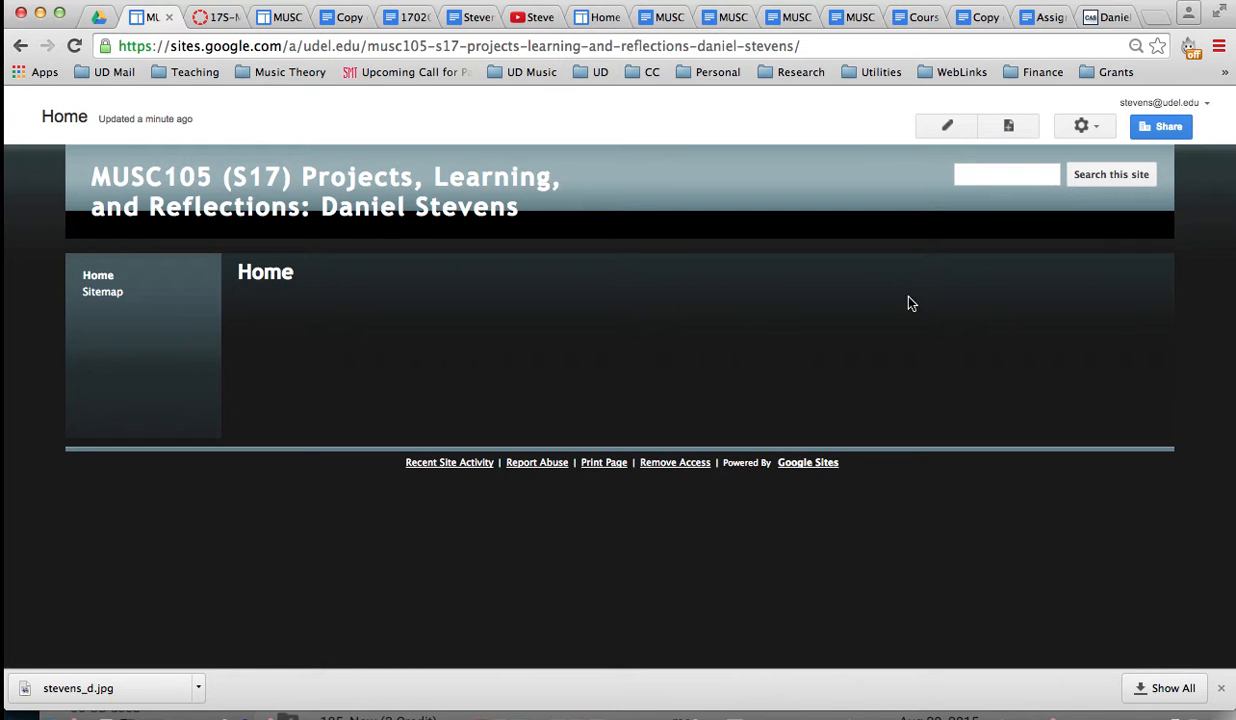
Step: Put the new site's Home page into editing and insert the uploaded personal photo from the Desktop folder into its body
left_click(948, 128)
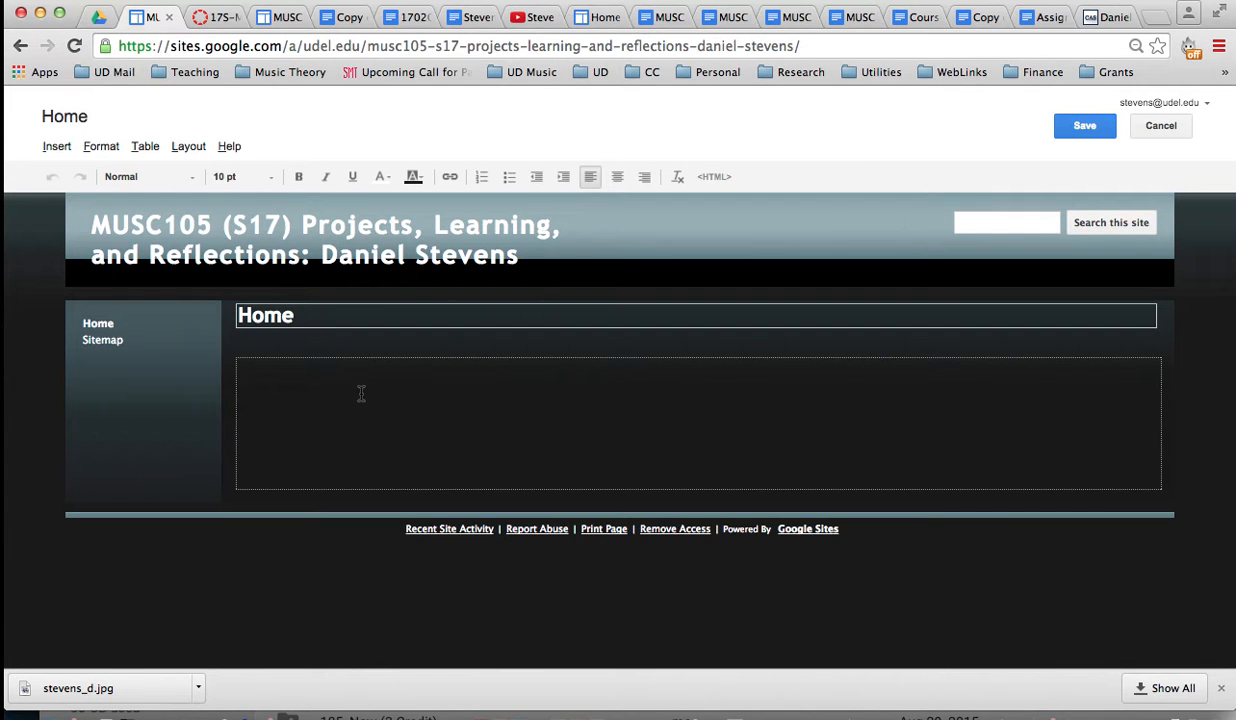
left_click(57, 147)
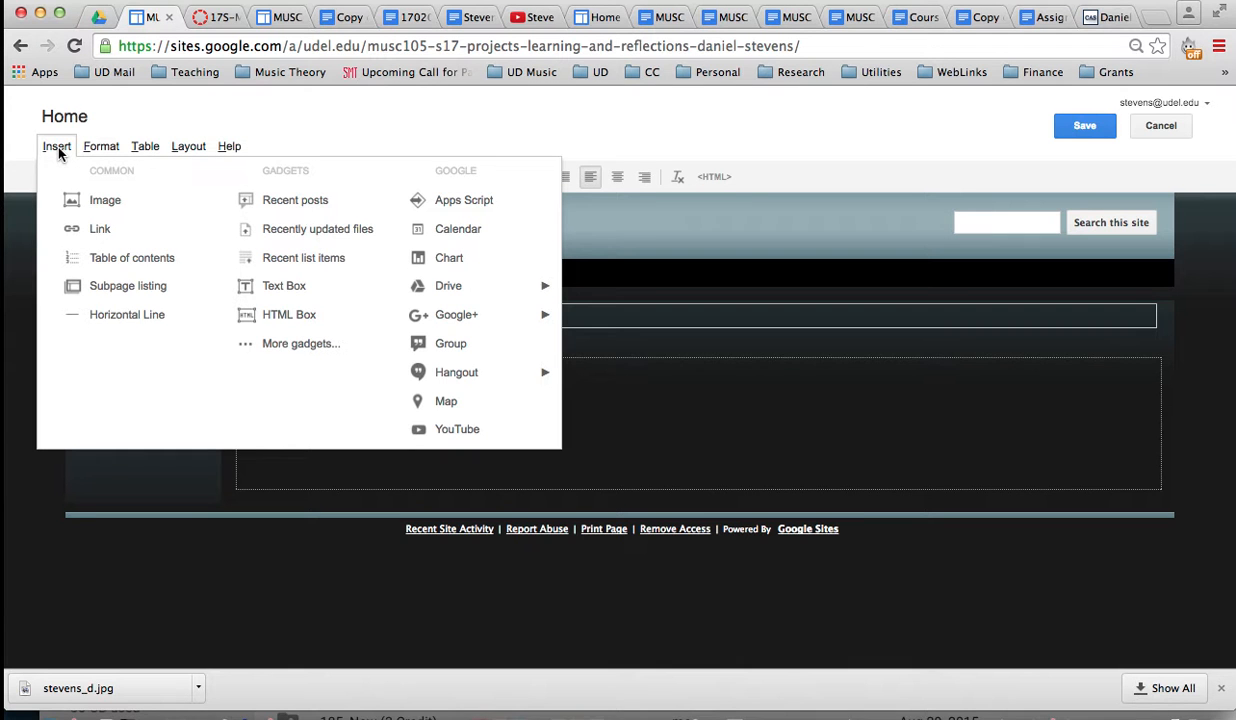
left_click(97, 205)
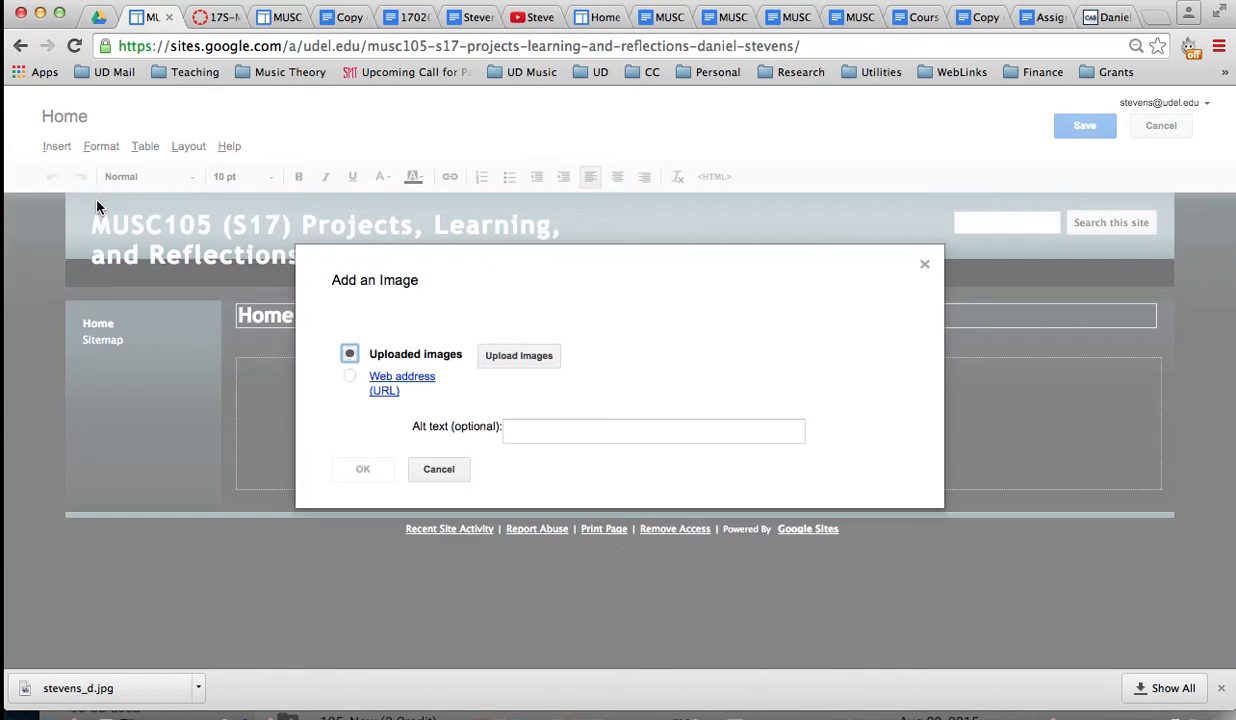
left_click(531, 358)
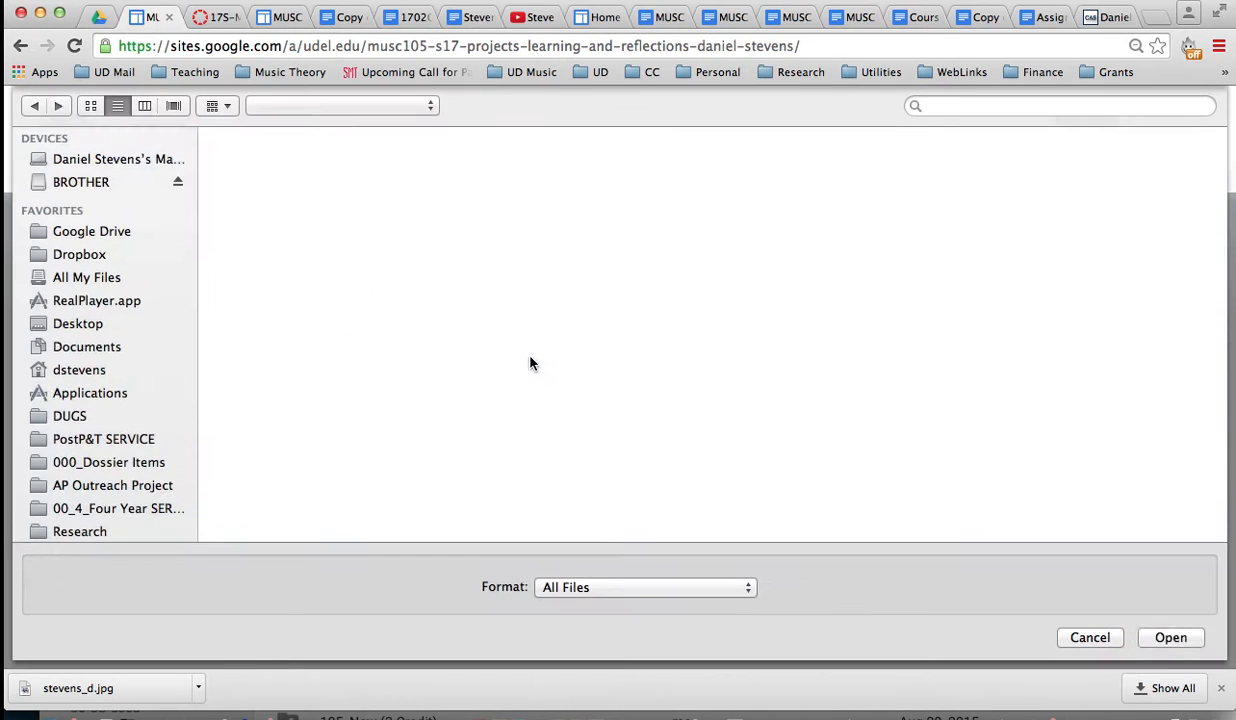
left_click(80, 323)
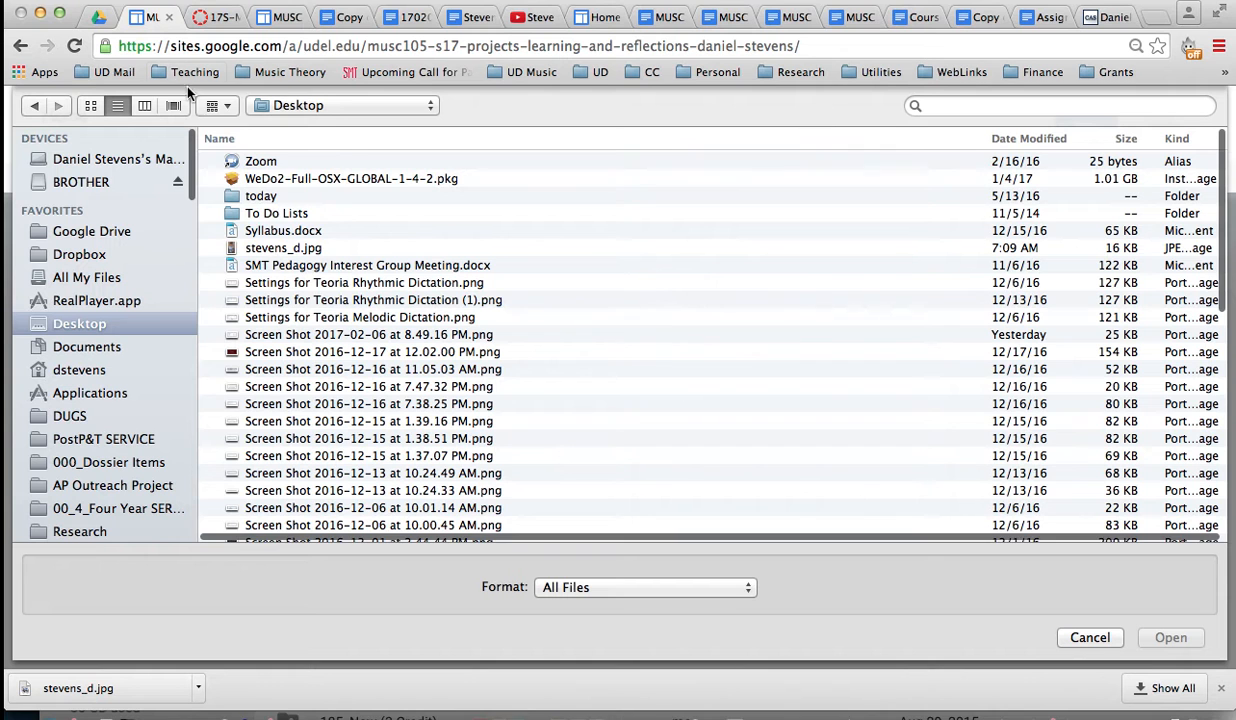
left_click(218, 105)
left_click(250, 181)
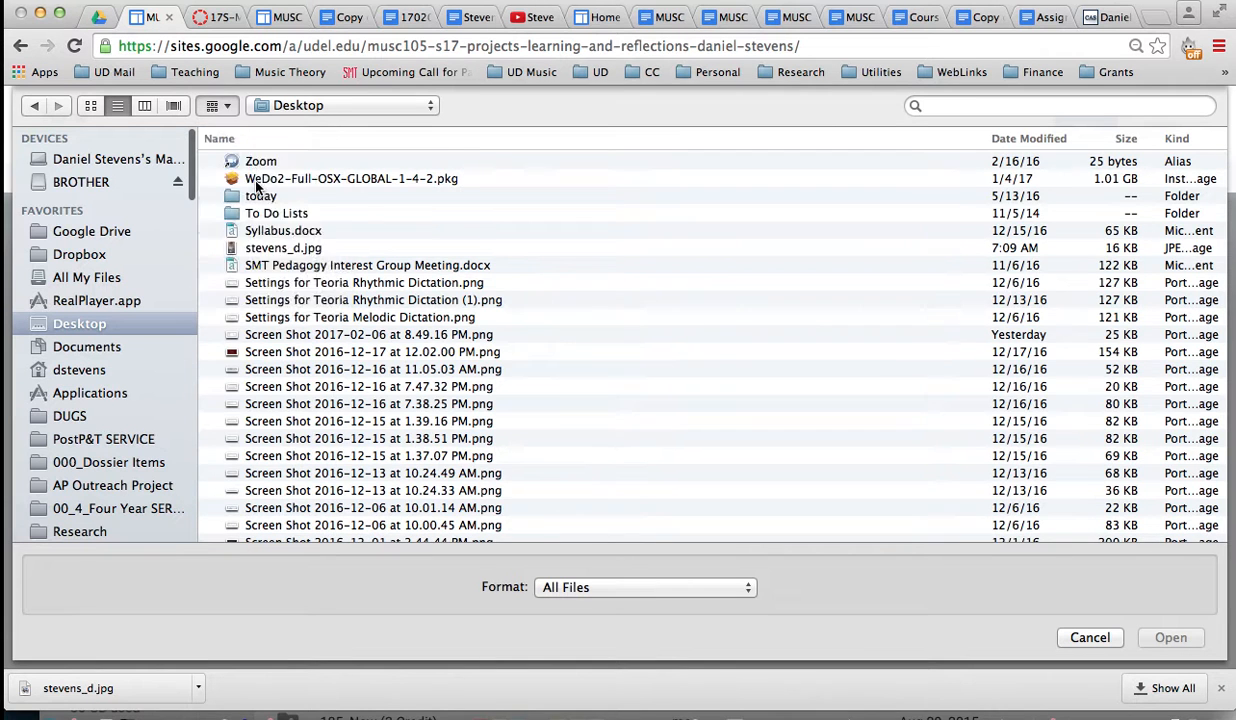
left_click(285, 161)
double_click(291, 159)
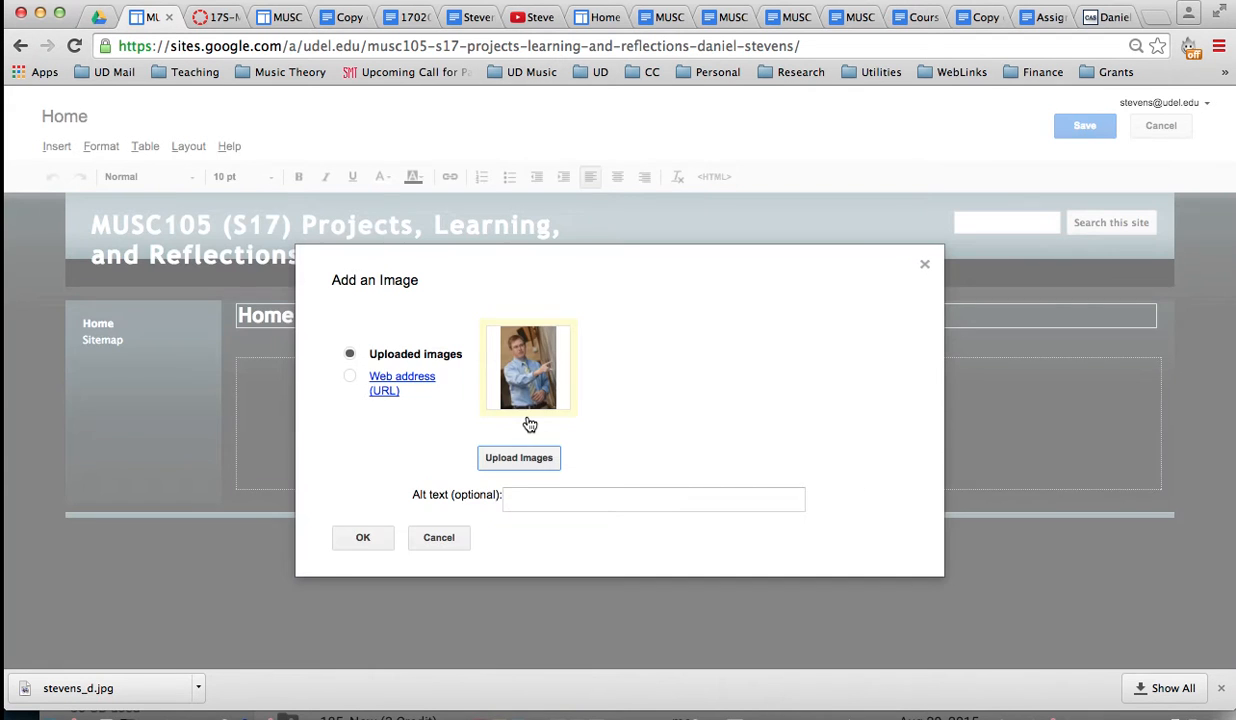
left_click(362, 540)
left_click(531, 520)
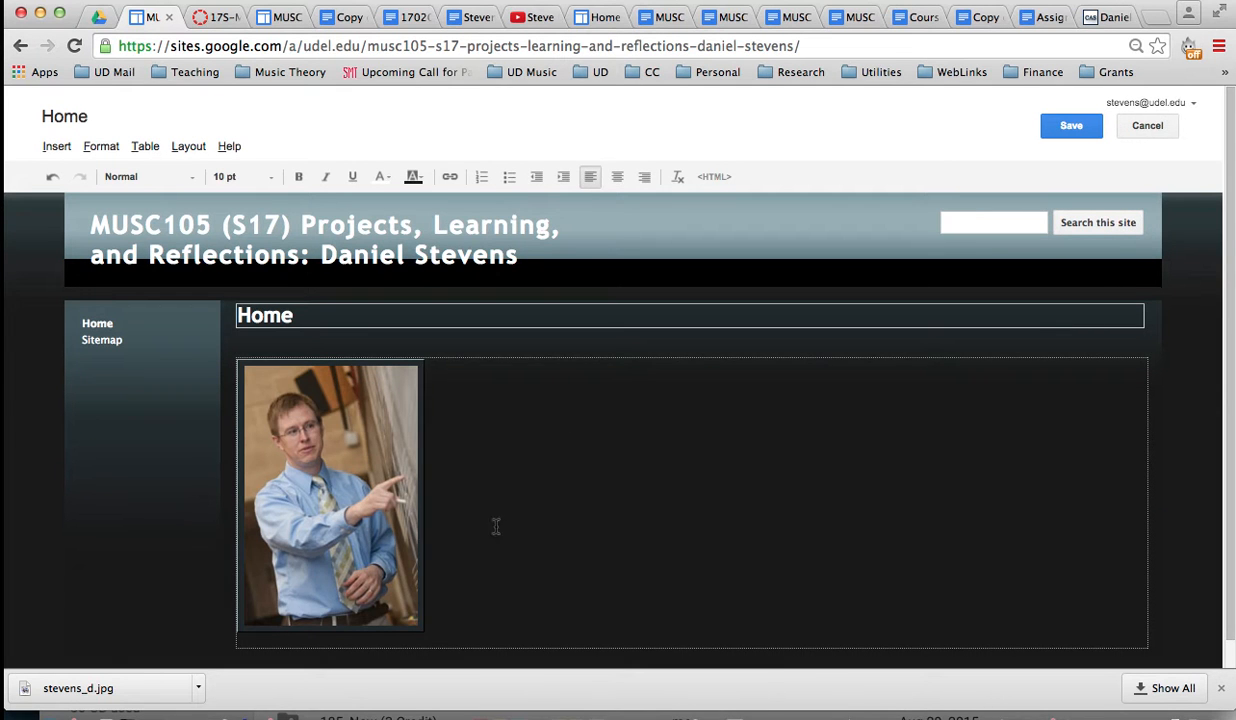
Step: Left-align the photo on the Home page and turn on text wrapping around it
left_click(388, 476)
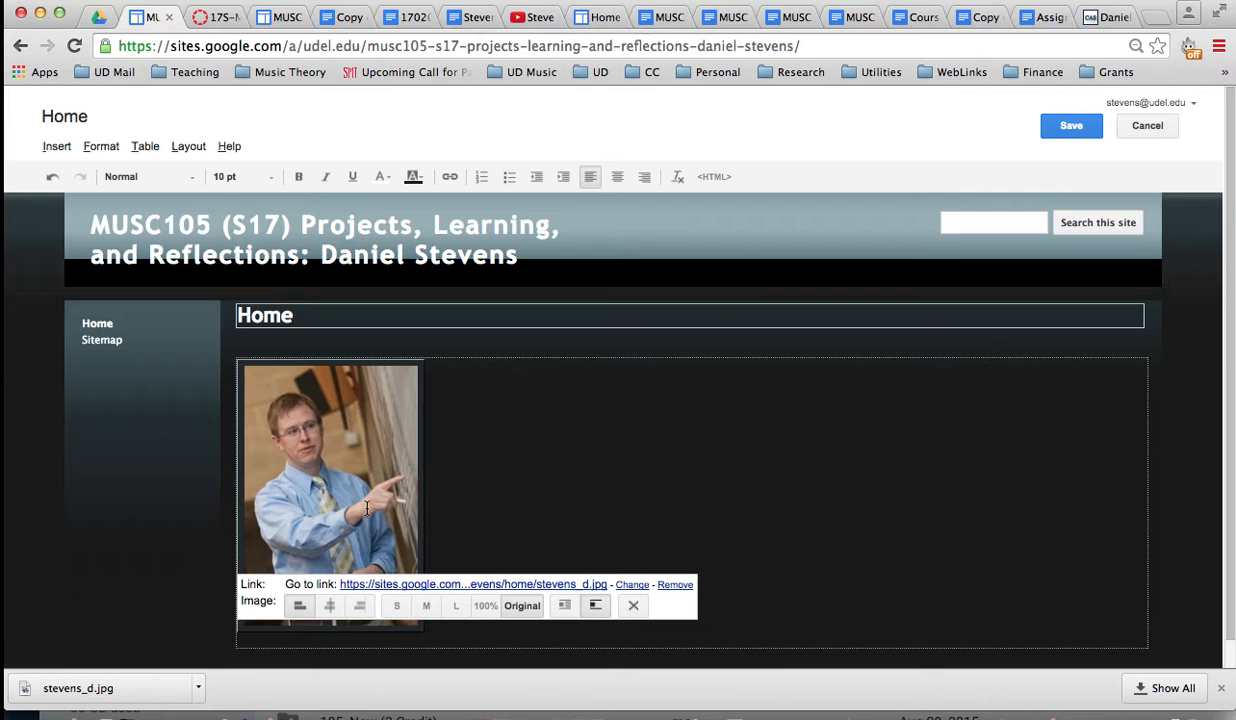
left_click(298, 608)
left_click(565, 606)
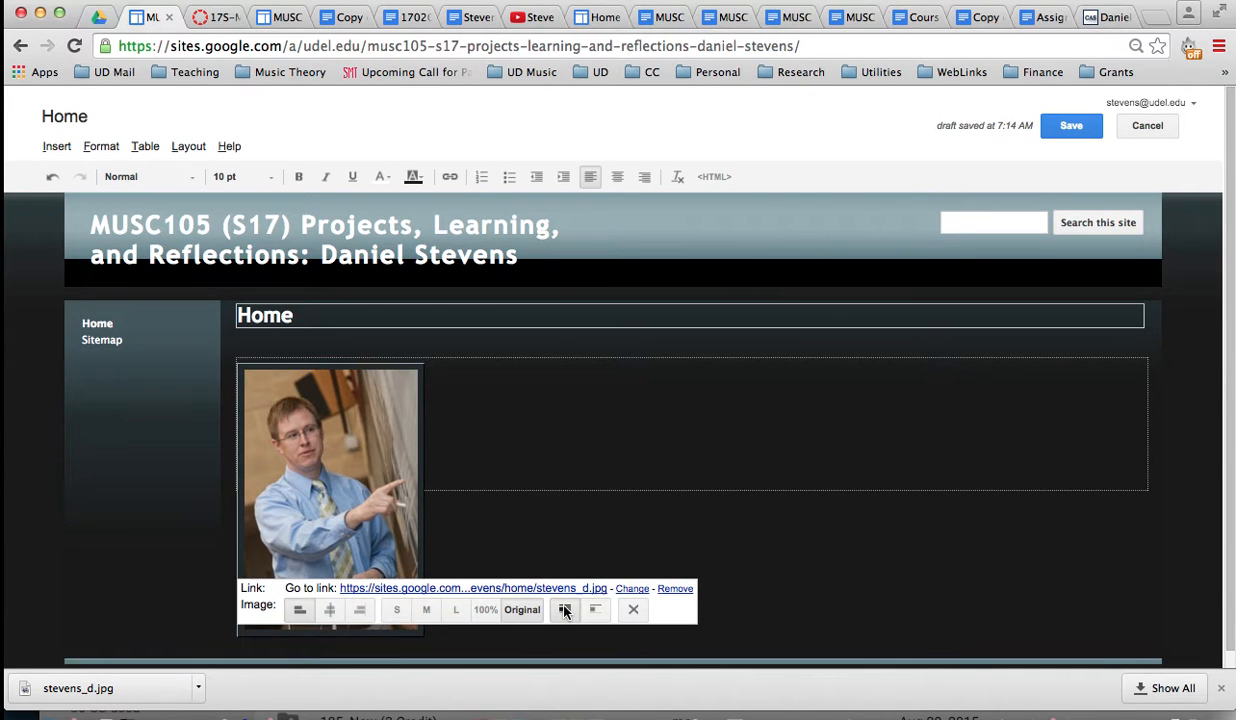
Step: Remove the photo from the Home page and reinsert the uploaded image with text wrapping turned on
left_click(633, 611)
left_click(633, 611)
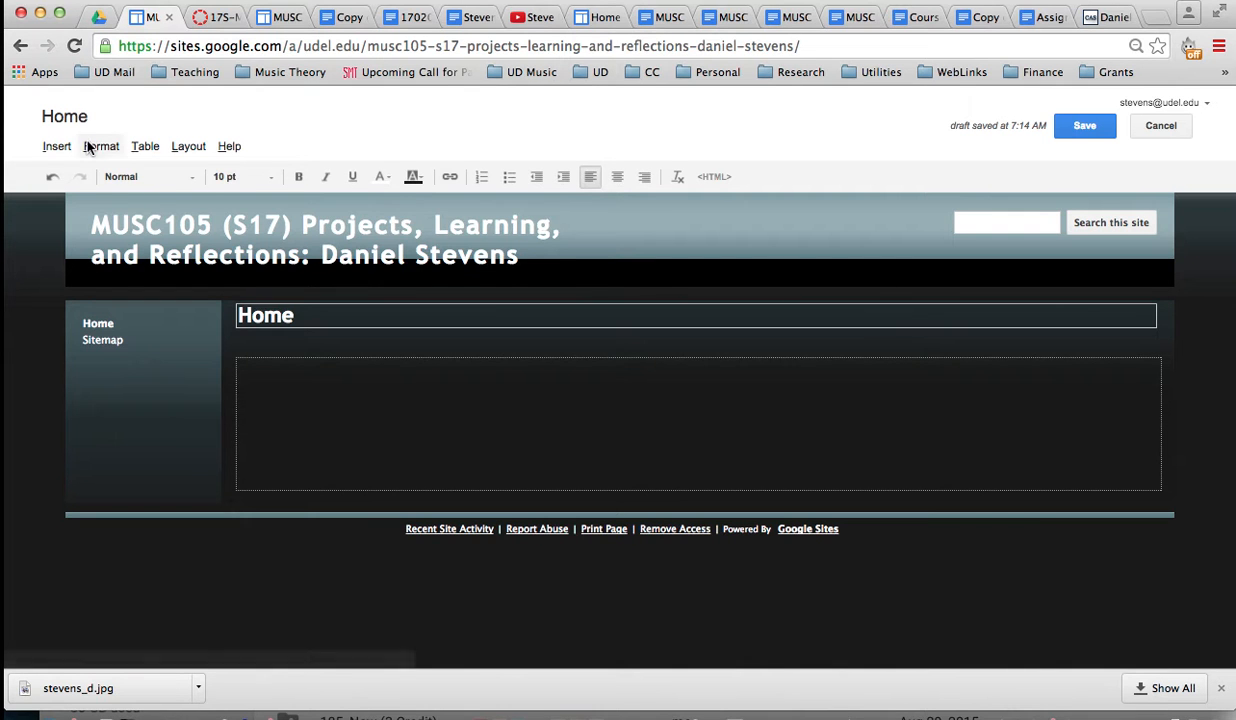
left_click(58, 148)
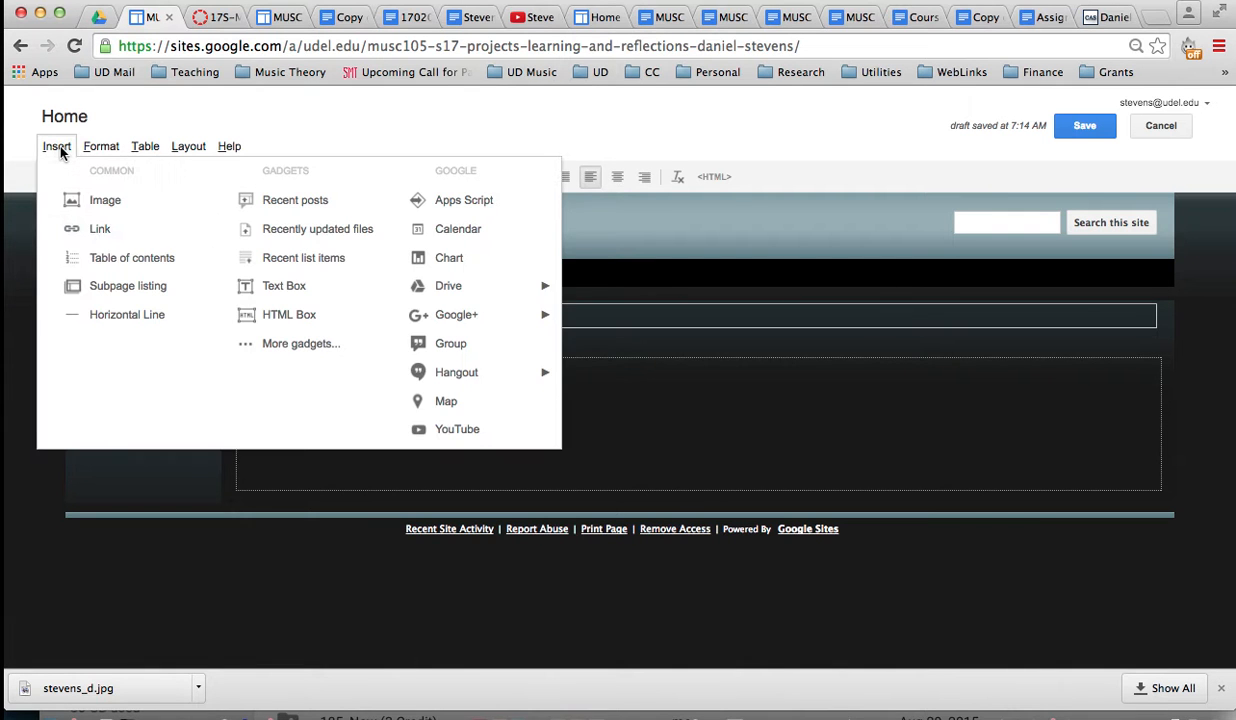
left_click(104, 201)
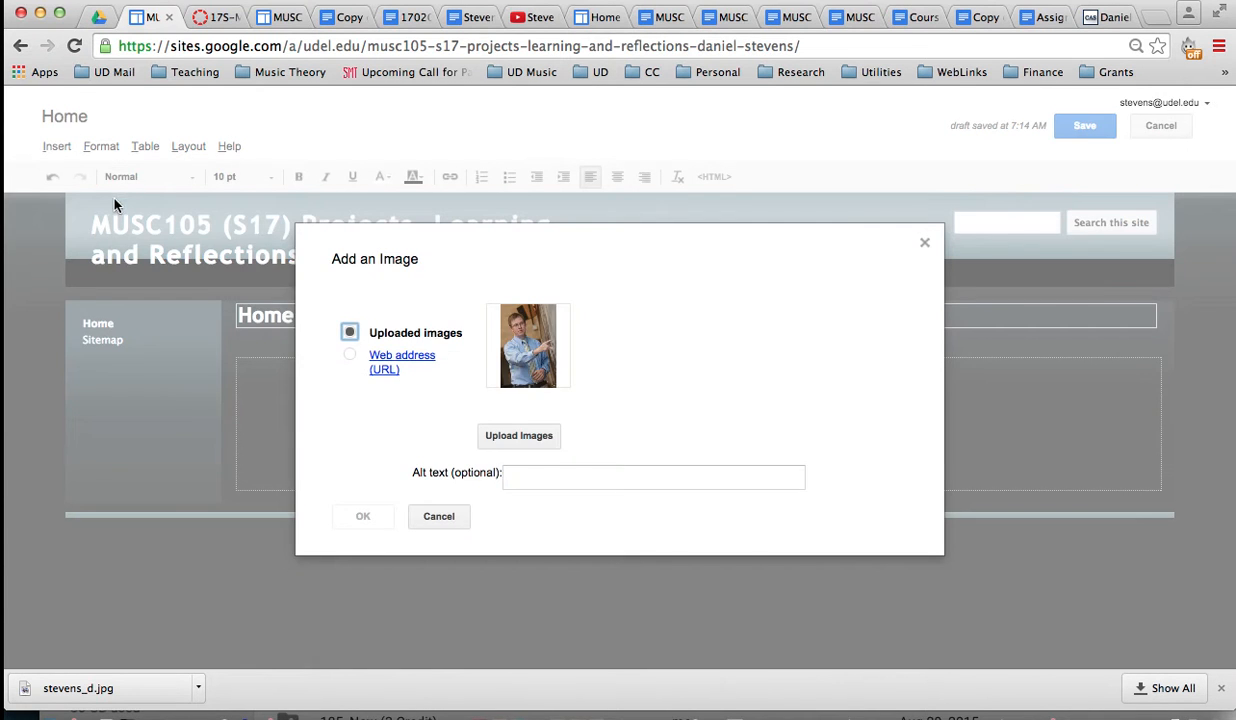
left_click(366, 516)
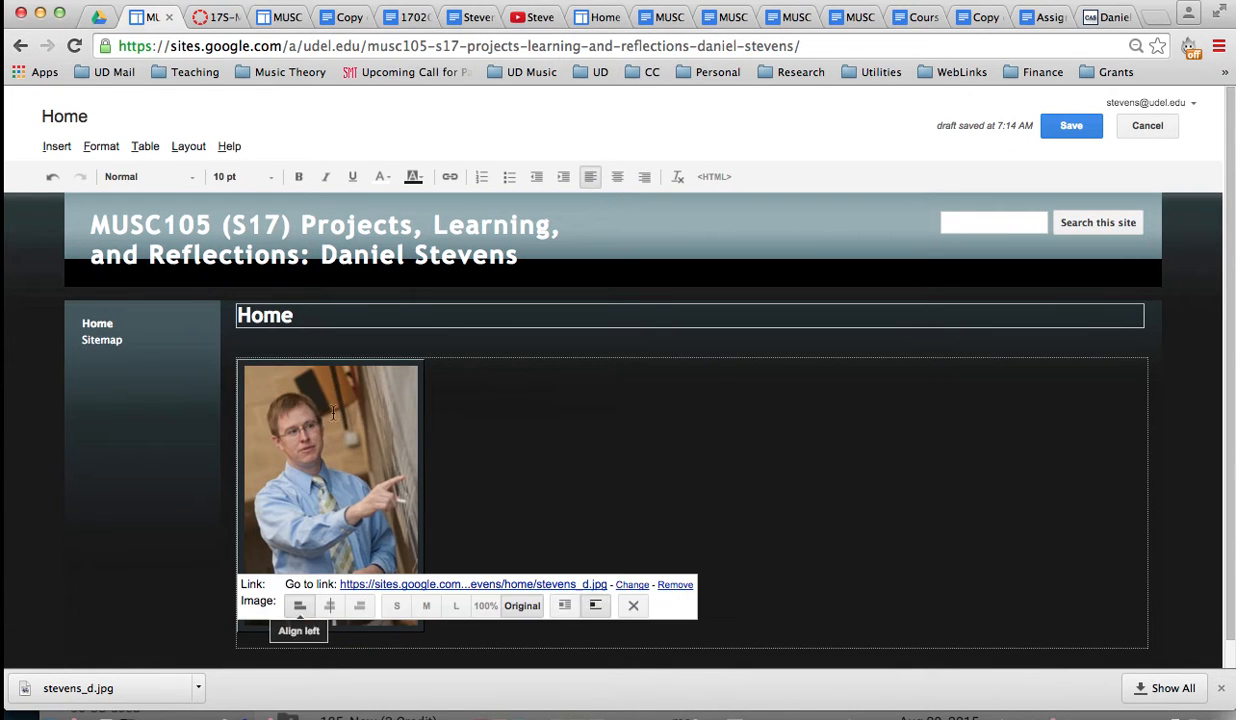
left_click(565, 608)
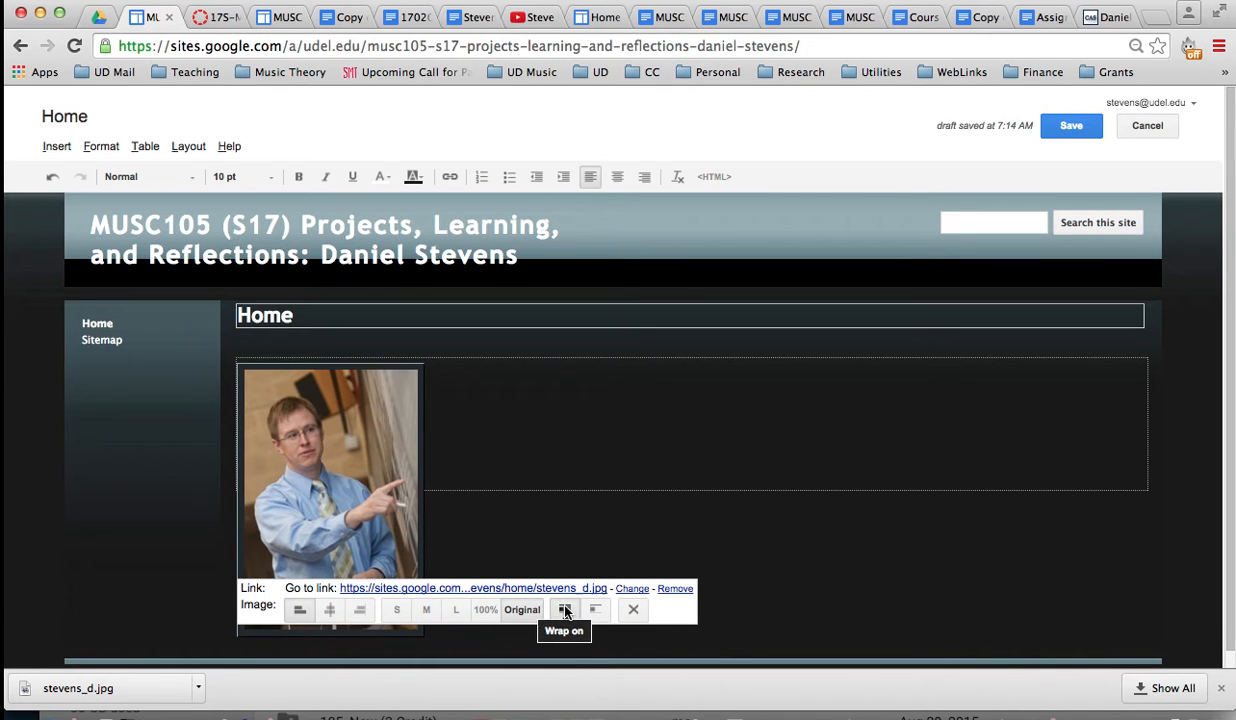
left_click(565, 450)
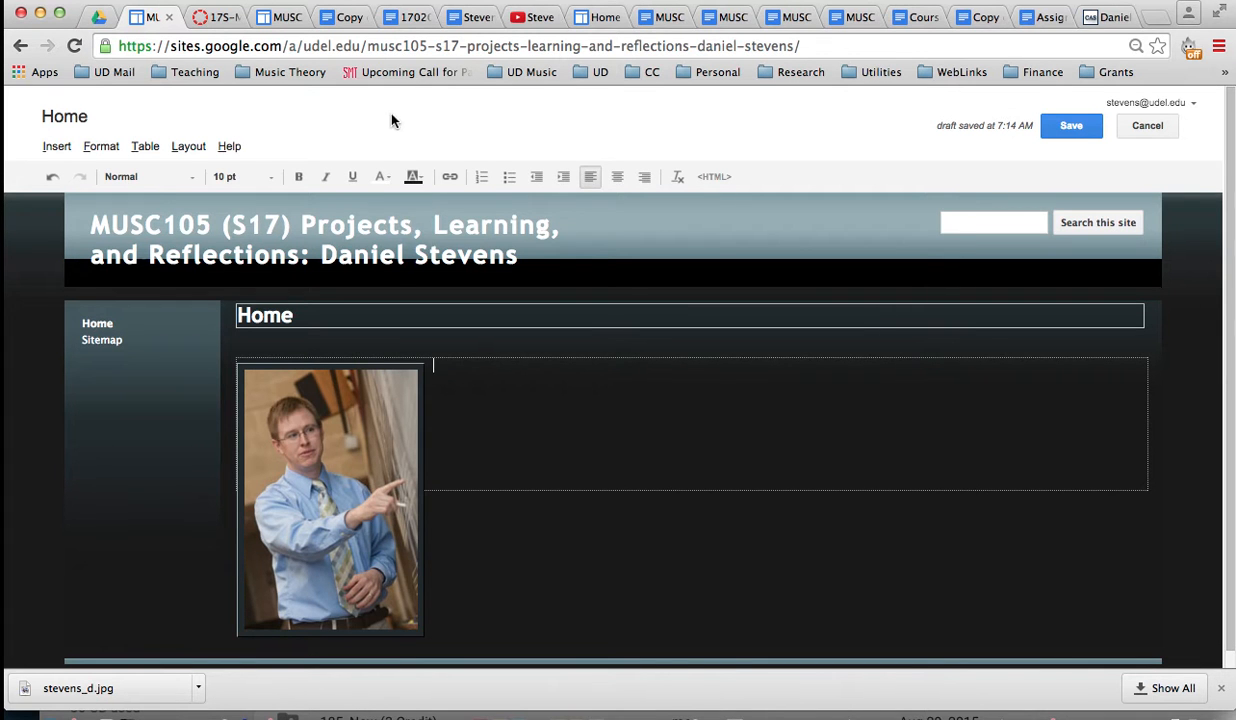
Step: Add the template's welcome statement beside the photo: "Welcome to my portfolio of assignments, projects, and reflections for MUSC105 Fundamentals of Music I."
left_click(279, 18)
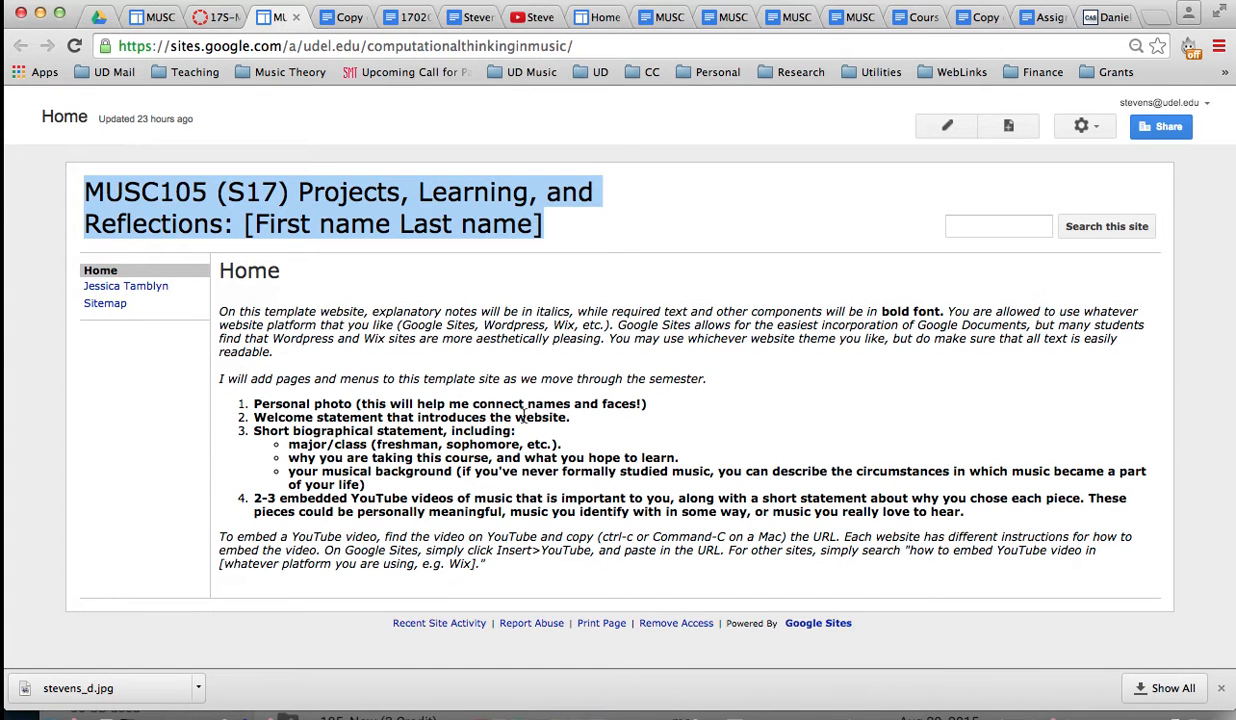
left_click(150, 17)
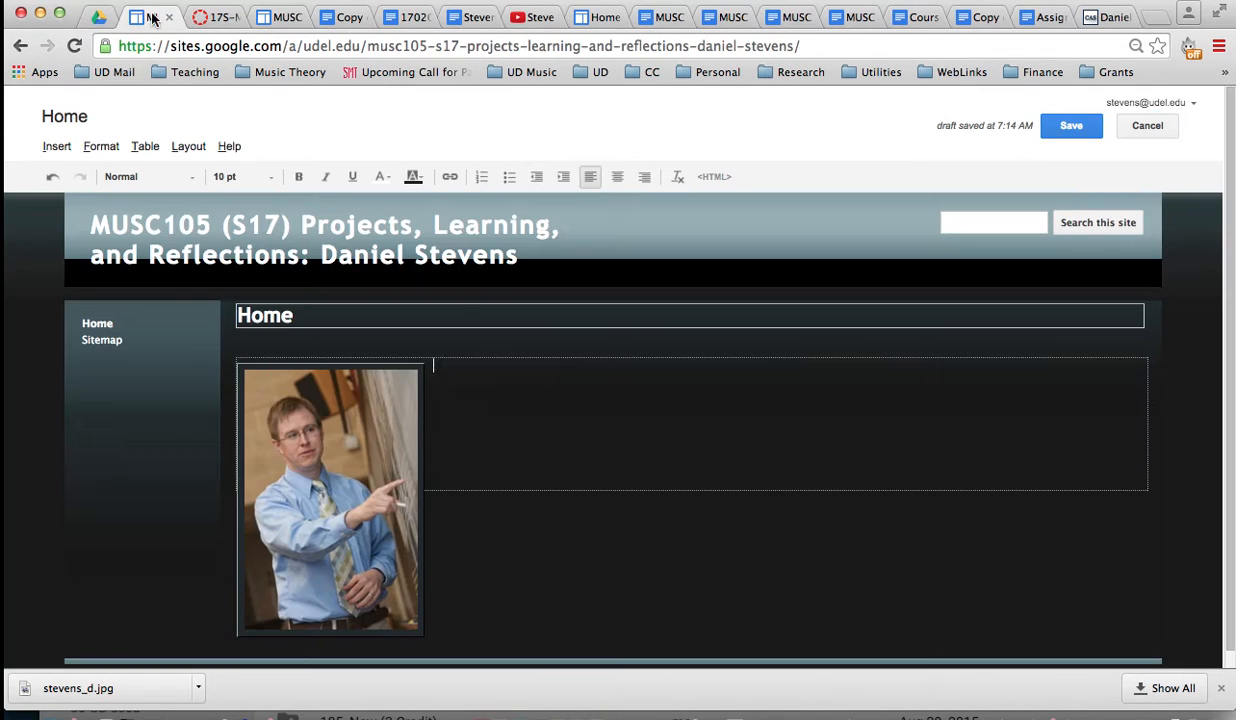
type("Welcome to my portfolio of")
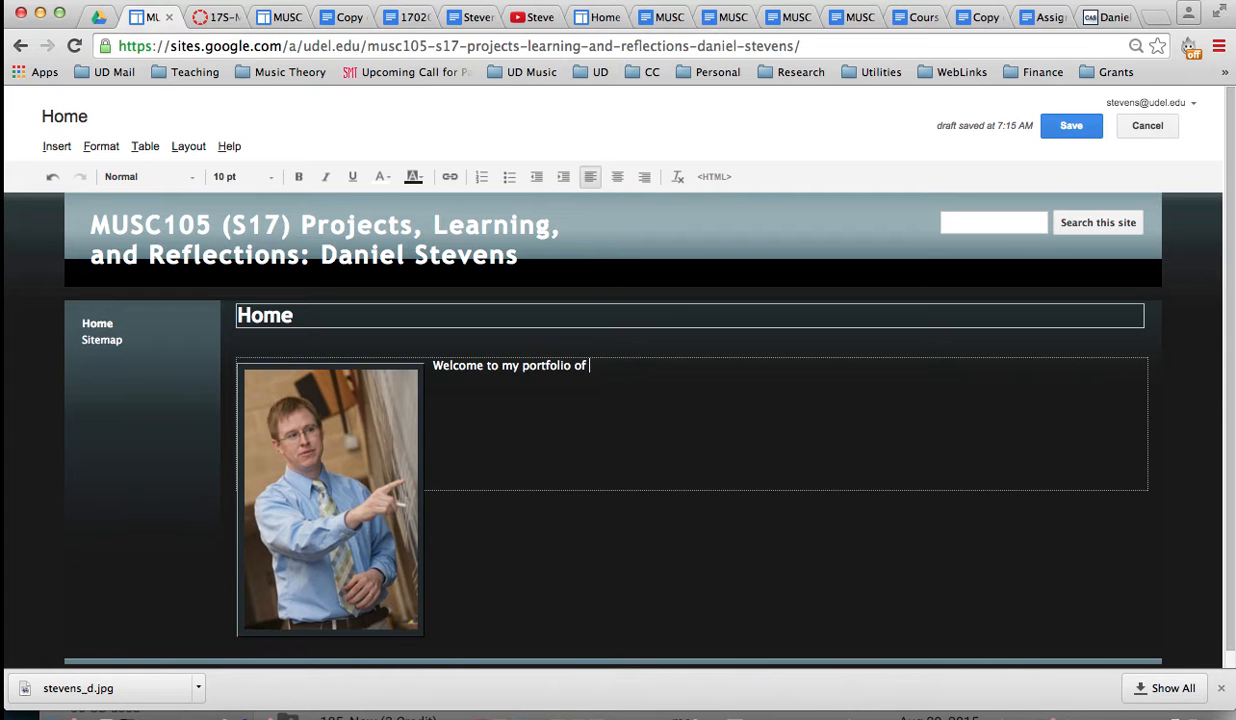
type(" assignments, projects, and reflections for mUSC")
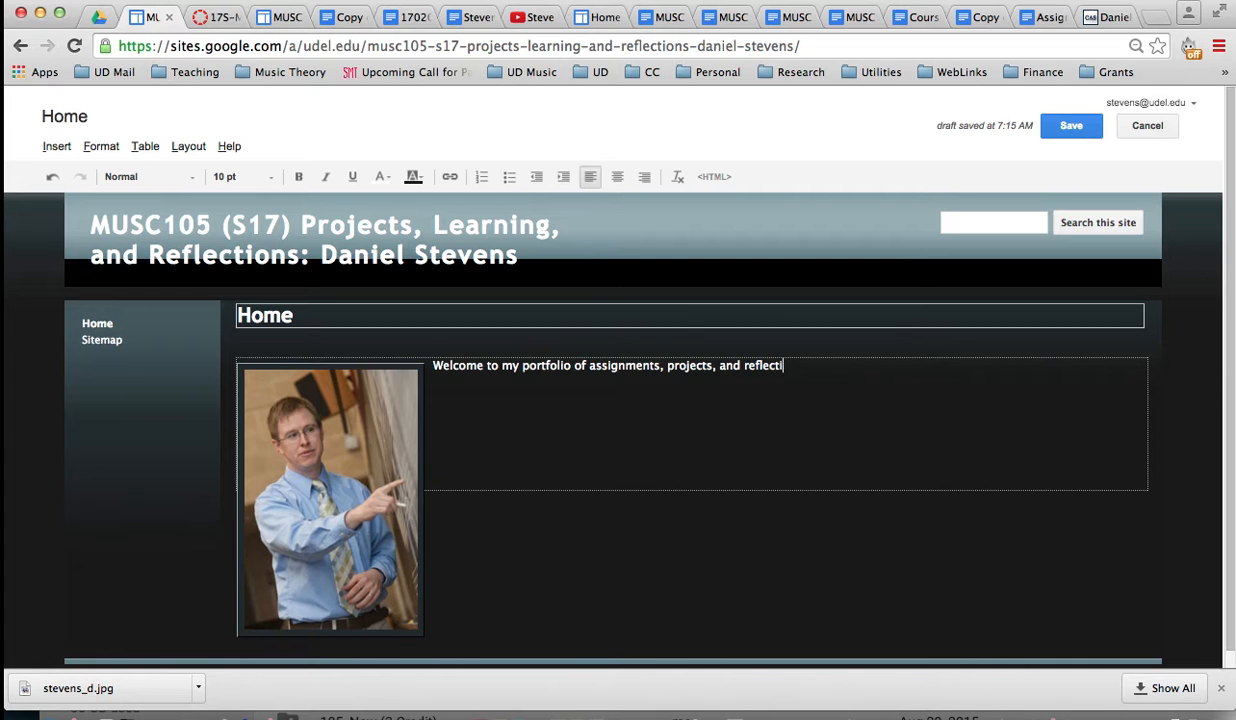
key("BackSpace")
key("BackSpace")
key("BackSpace")
key("BackSpace")
type("MUSC105 Fundamenta")
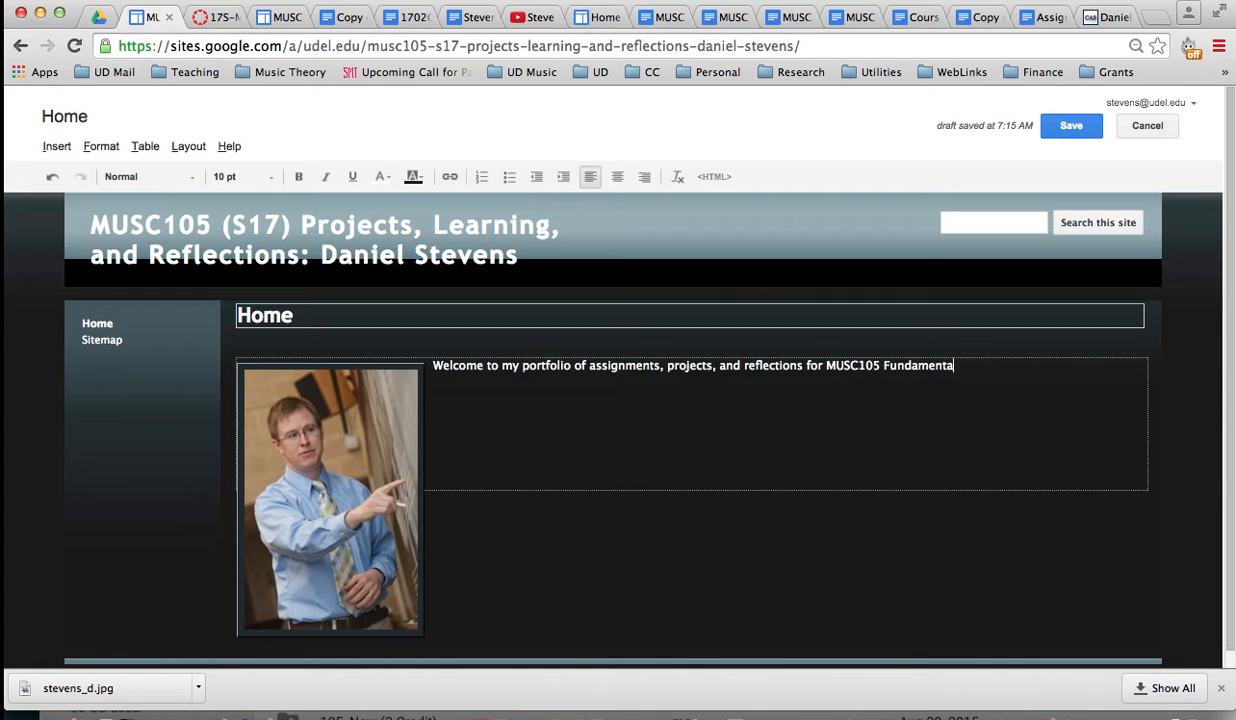
type("ls of Music I.")
Step: Add the biographical statement below the welcome: "I am a 20th year freshmen at UD... I am a music major, focusing piano and cello performance."
left_click(268, 19)
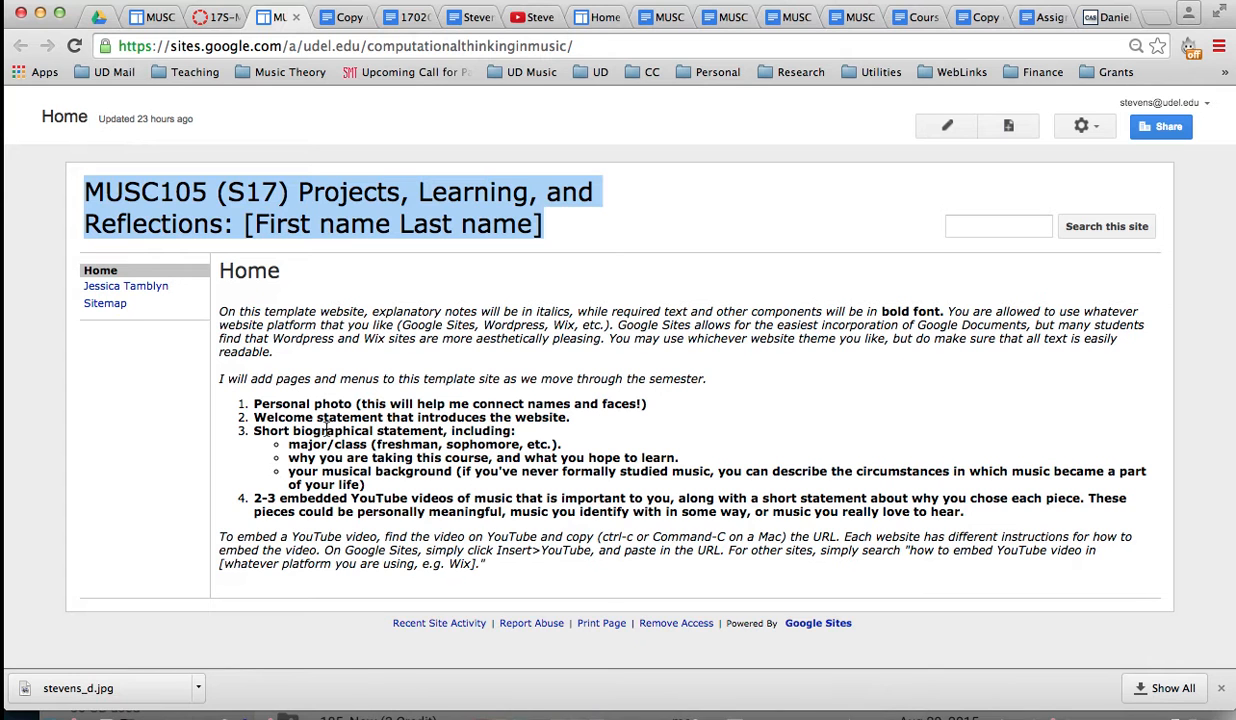
left_click(256, 432)
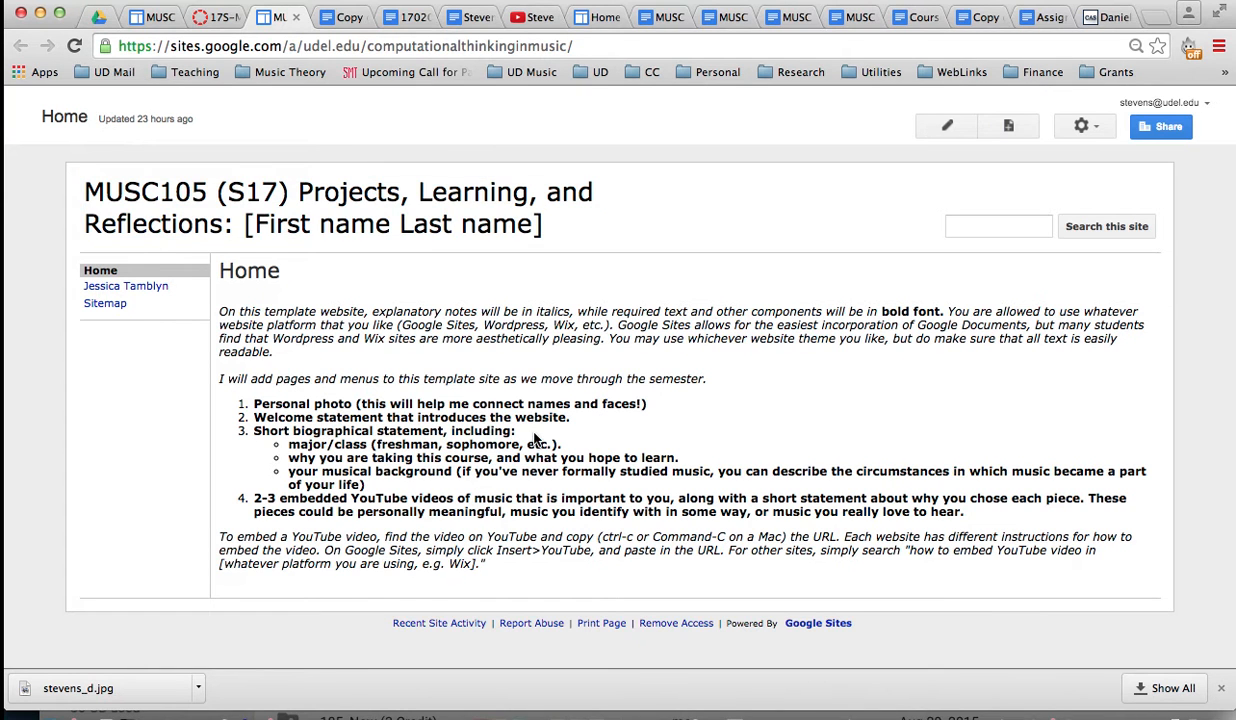
left_click(141, 20)
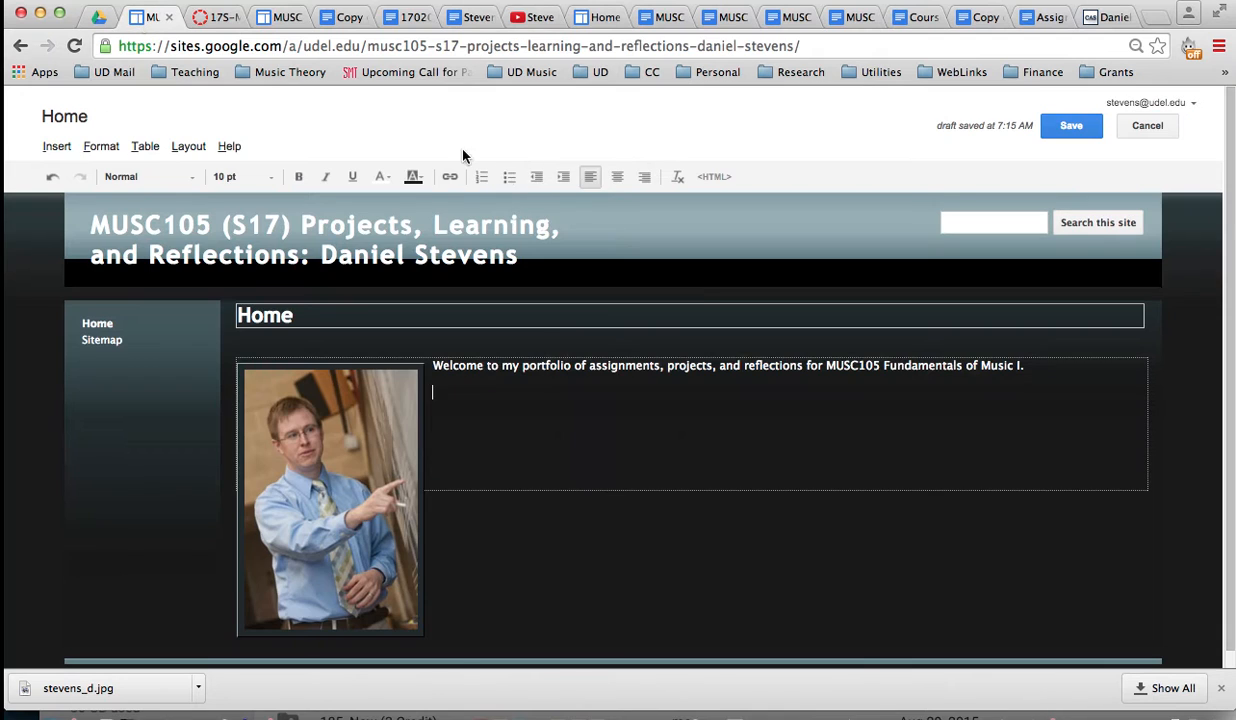
type("I am")
type("a 20th year freshmen")
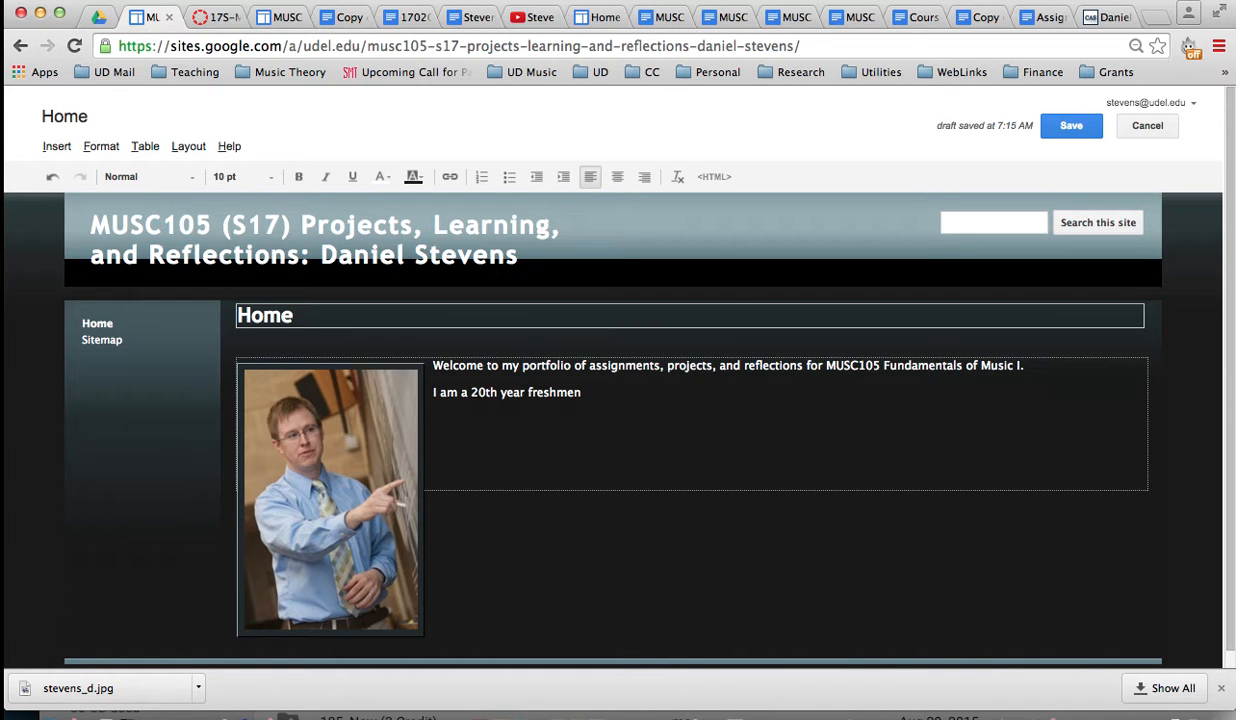
type(" at UD... I am a music major, ")
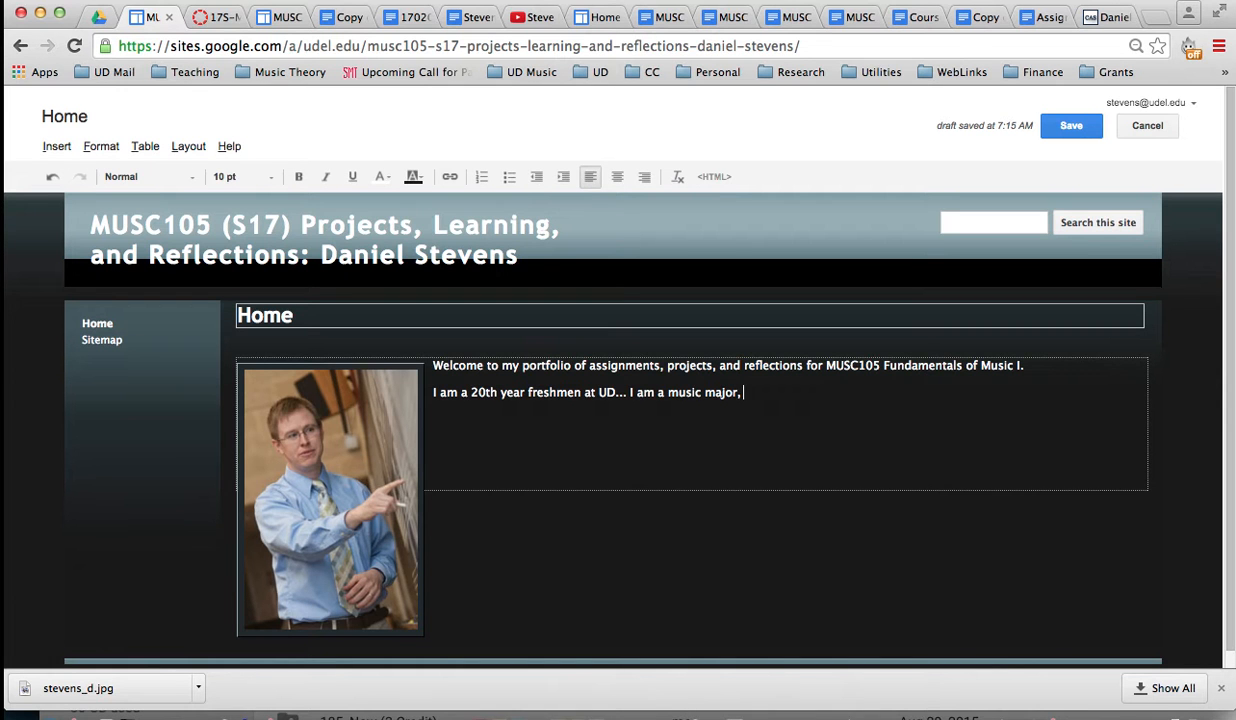
type("focusing piano and cello performance.")
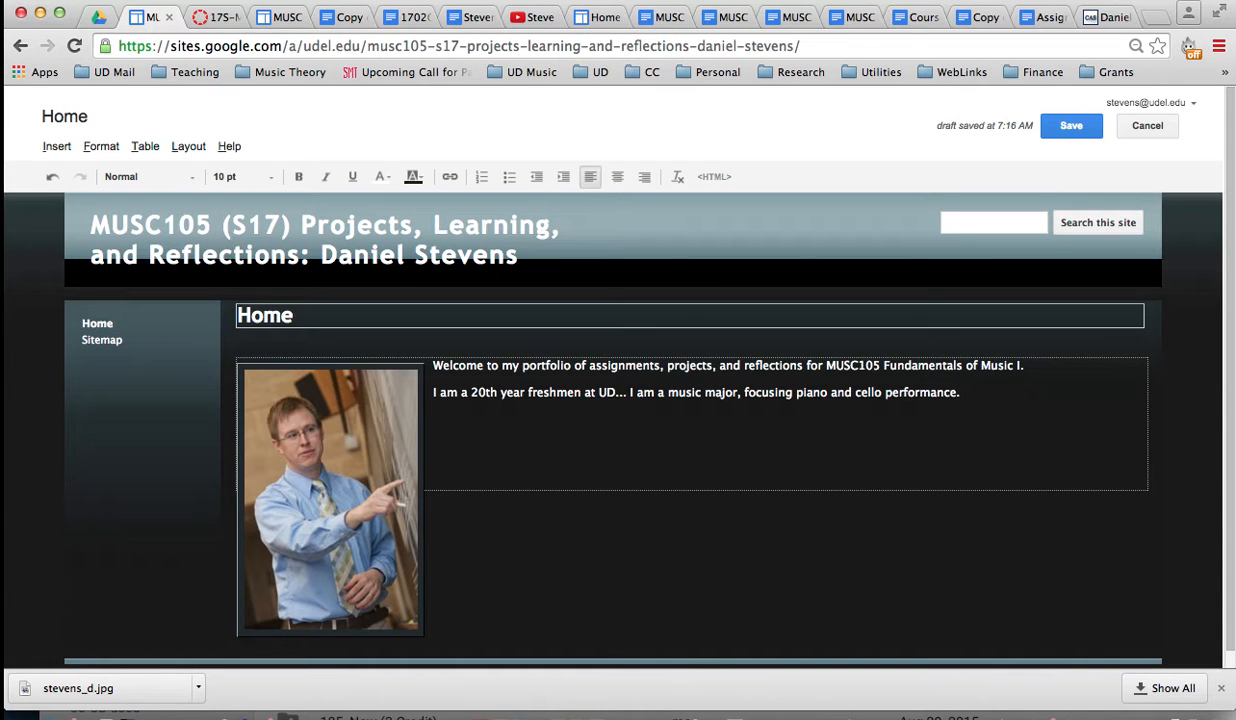
Step: Check the template's remaining homepage requirements and extend the body with blank lines below the biographical statement
left_click(280, 17)
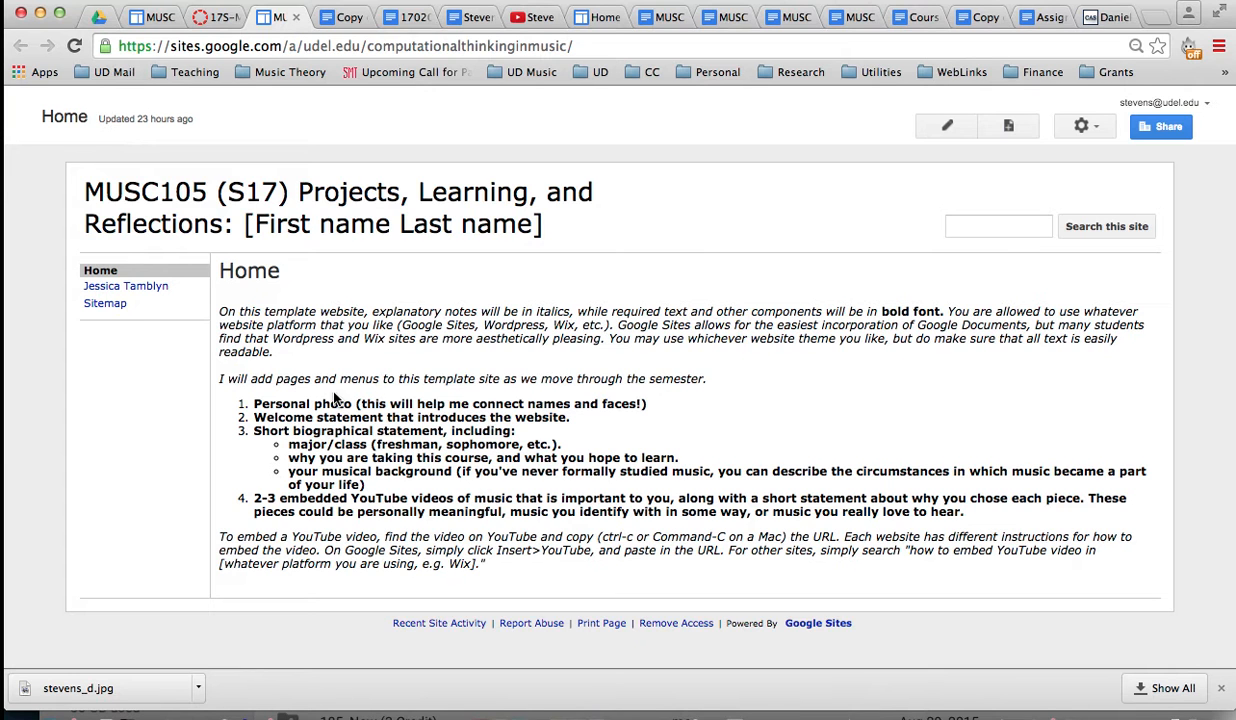
left_click(147, 20)
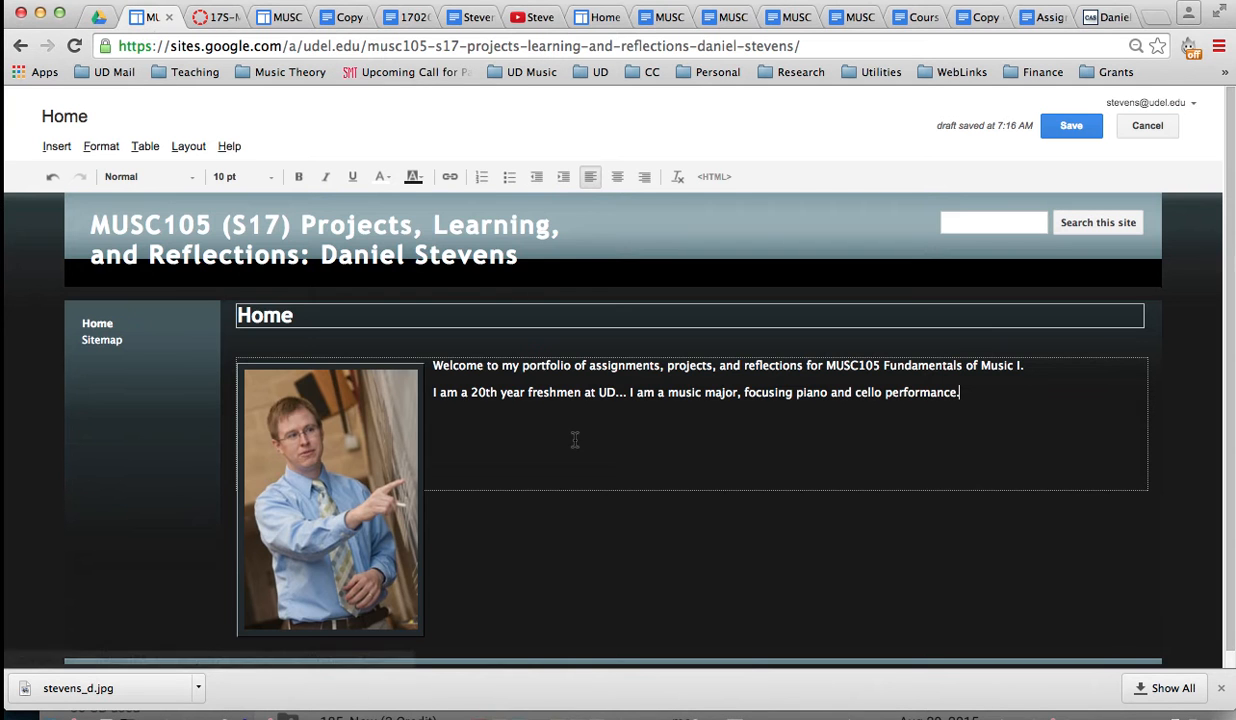
scroll(898, 461, "down", 1)
key("Return")
key("Return")
key("Return")
key("Return")
key("Return")
key("Return")
key("Return")
key("Return")
key("Return")
key("Return")
key("Return")
key("Return")
key("Return")
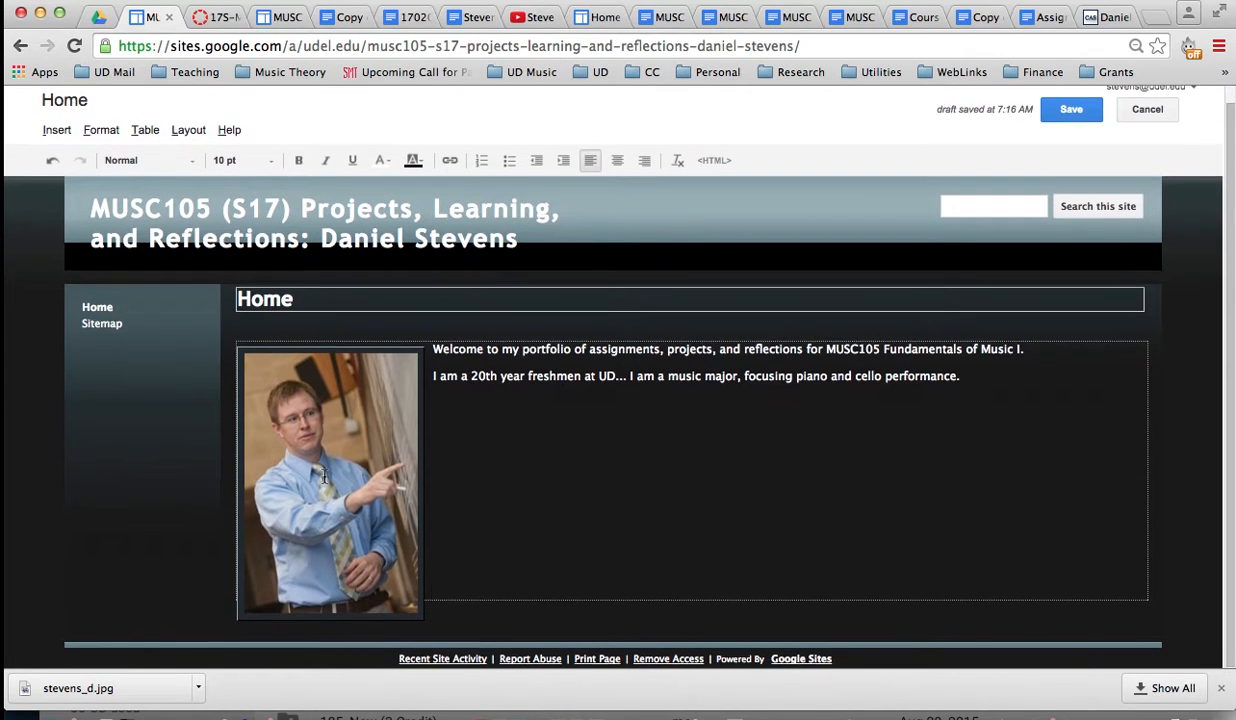
Step: Resize the Home page photo to the small (S) size
left_click(330, 480)
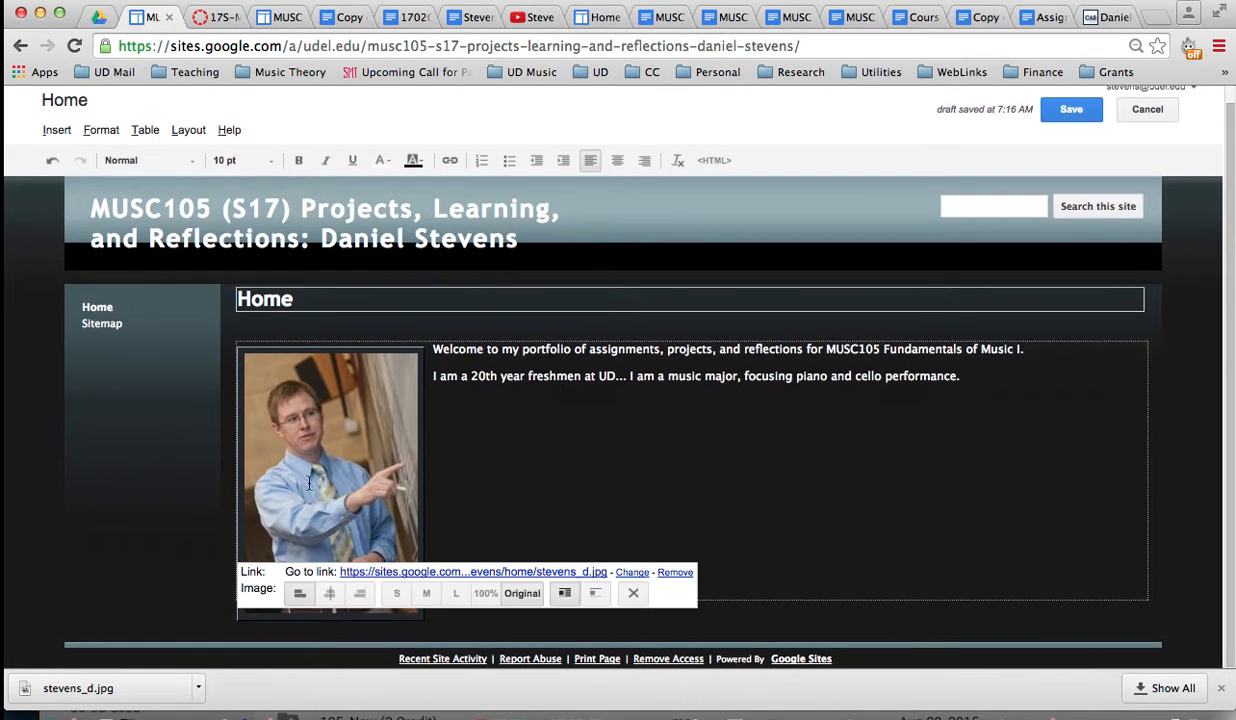
left_click(397, 597)
left_click(460, 468)
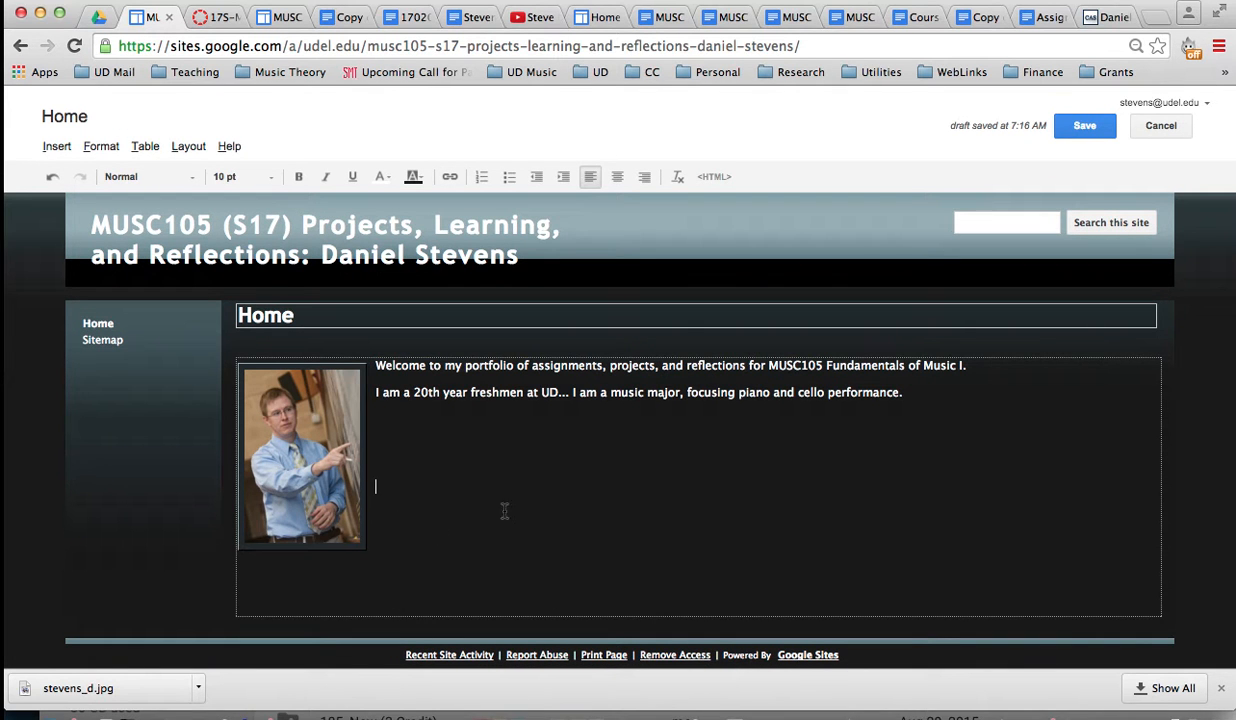
Step: Write below the photo: "Here is some music that I really love and identify with. Below each piece is a short explanation of why I chose it."
left_click(367, 571)
type("Here is some music that ")
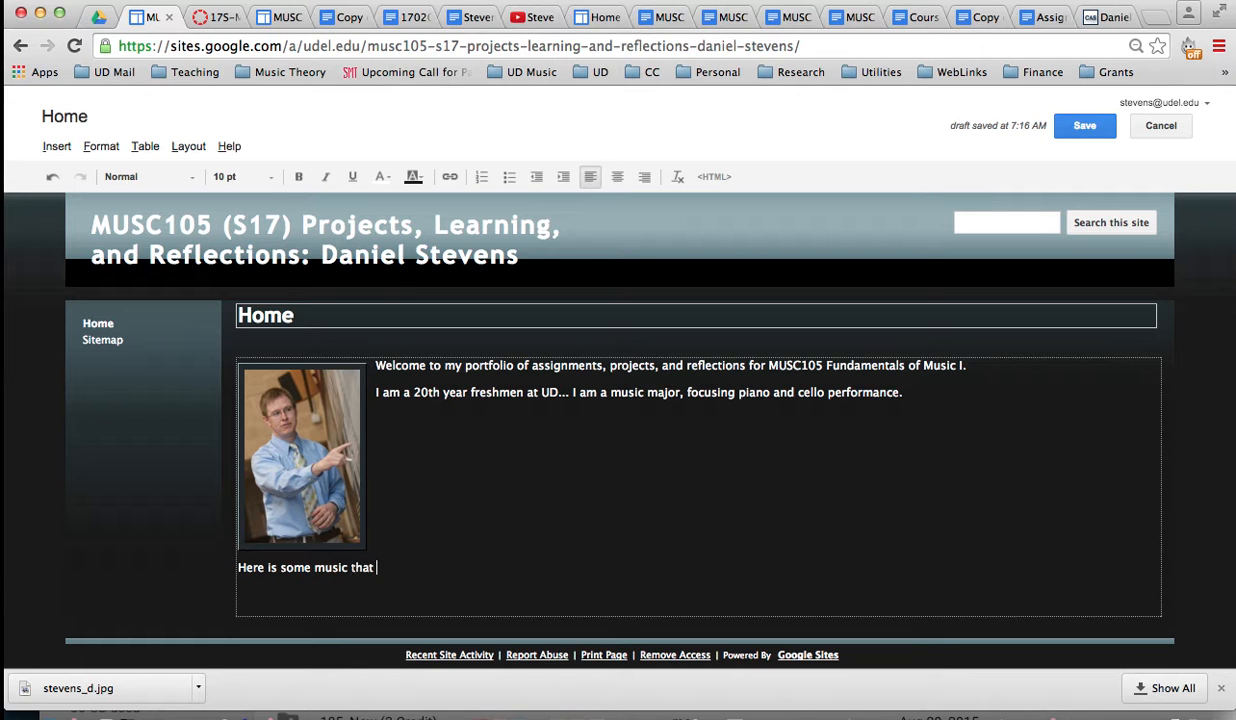
type("I really love and identify wi")
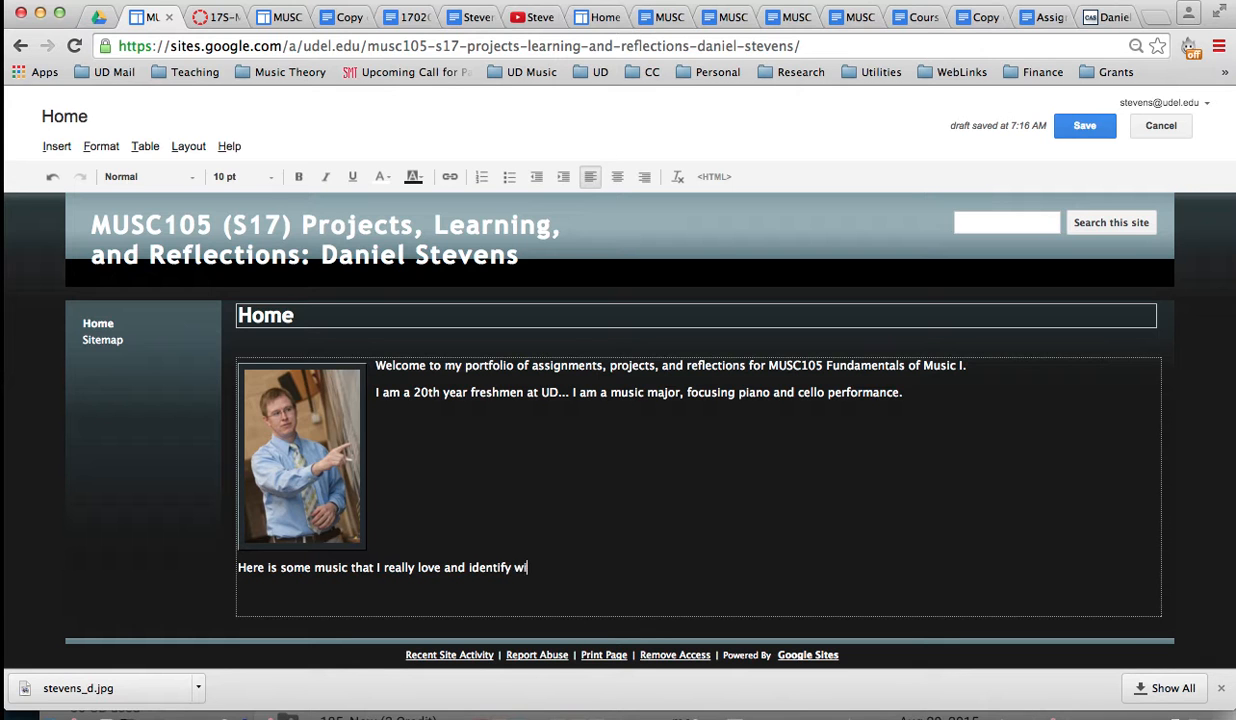
type("th. Below each pi")
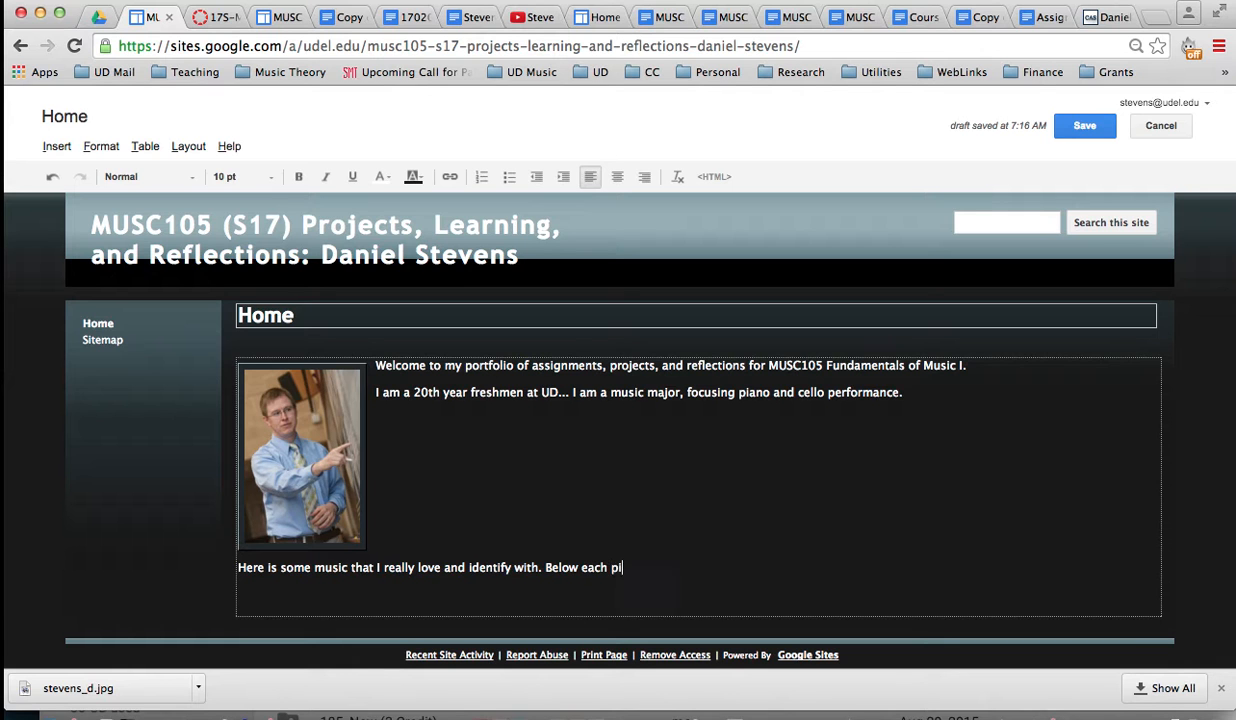
type("ece is a short explanation o")
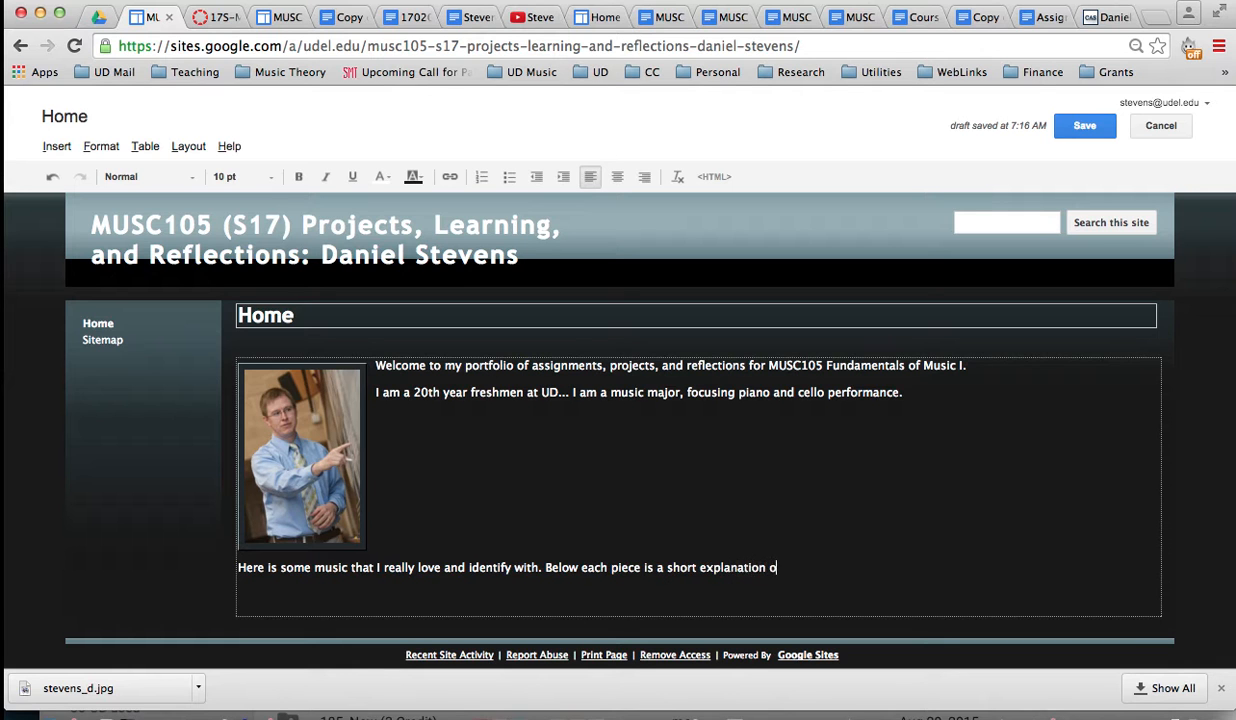
type("f why I chose it.")
key("Return")
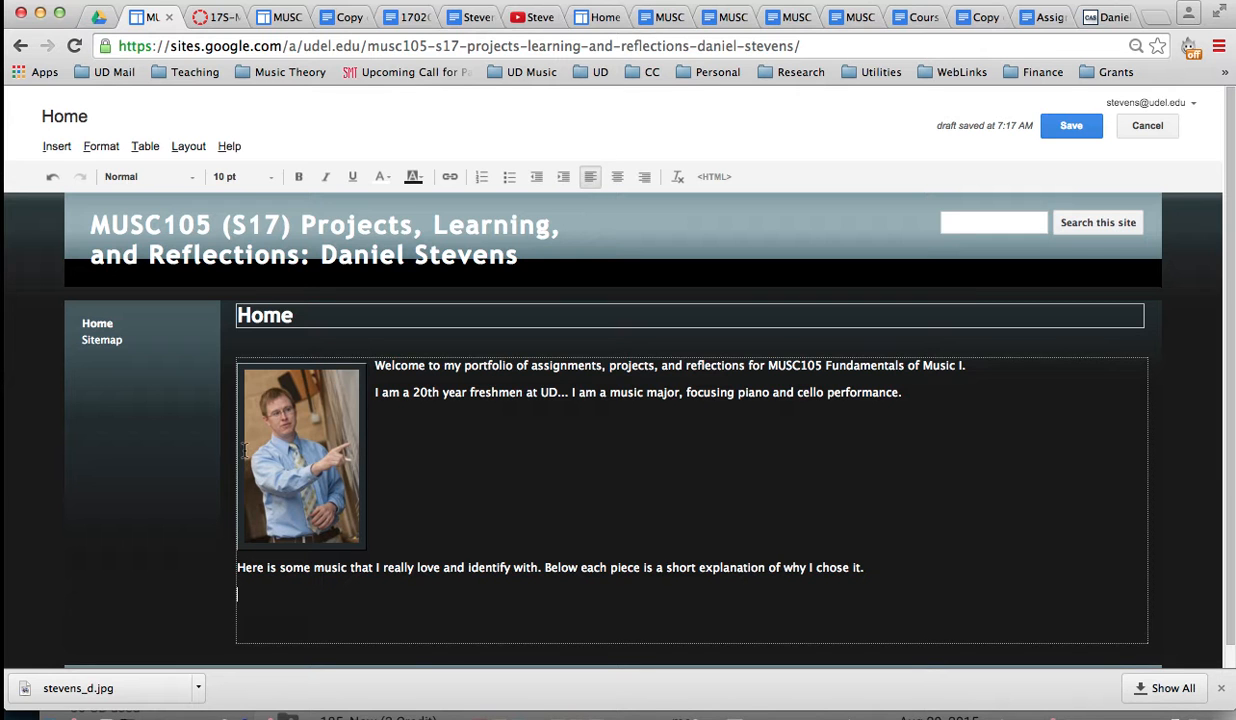
Step: Start inserting a YouTube video on the line below the music introduction
left_click(55, 148)
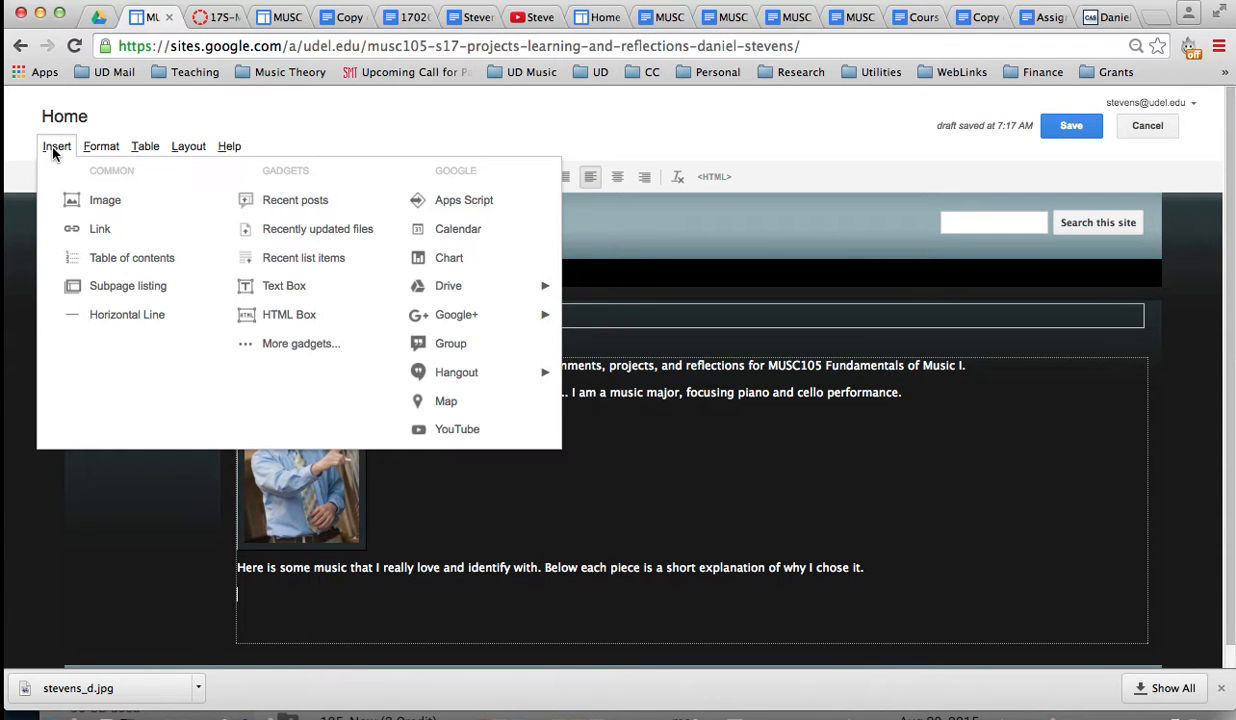
mouse_move(145, 146)
mouse_move(55, 152)
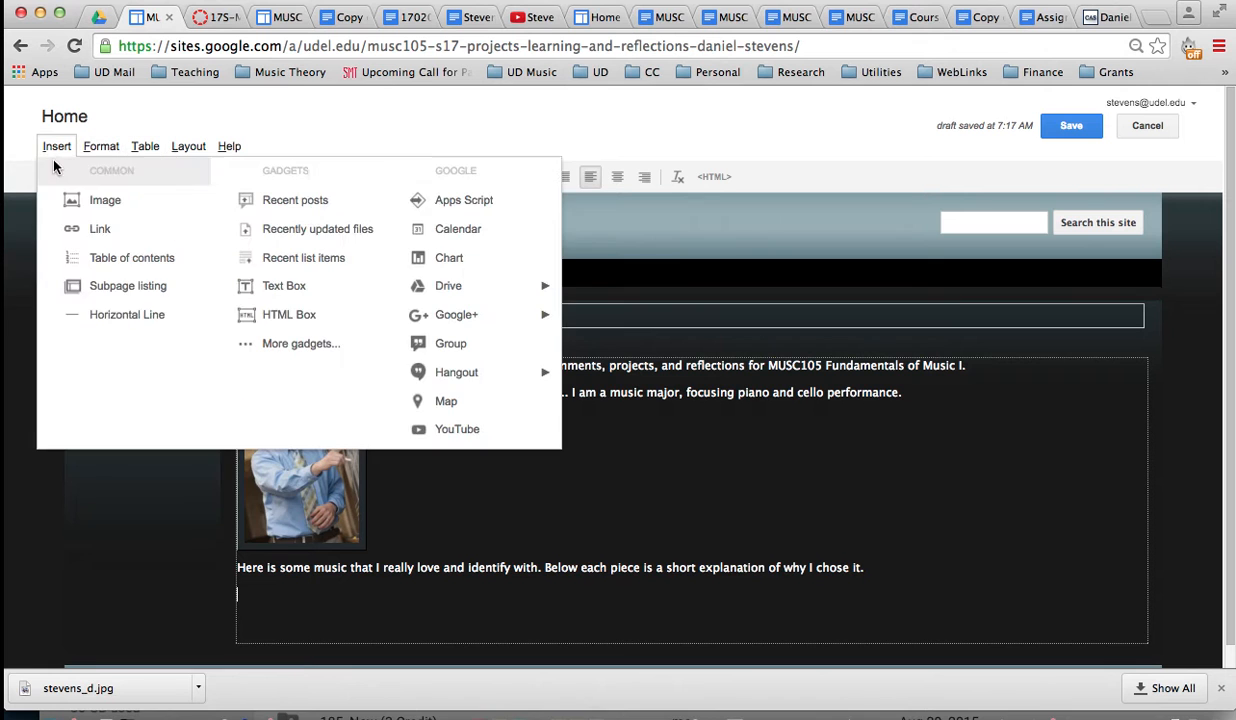
left_click(459, 431)
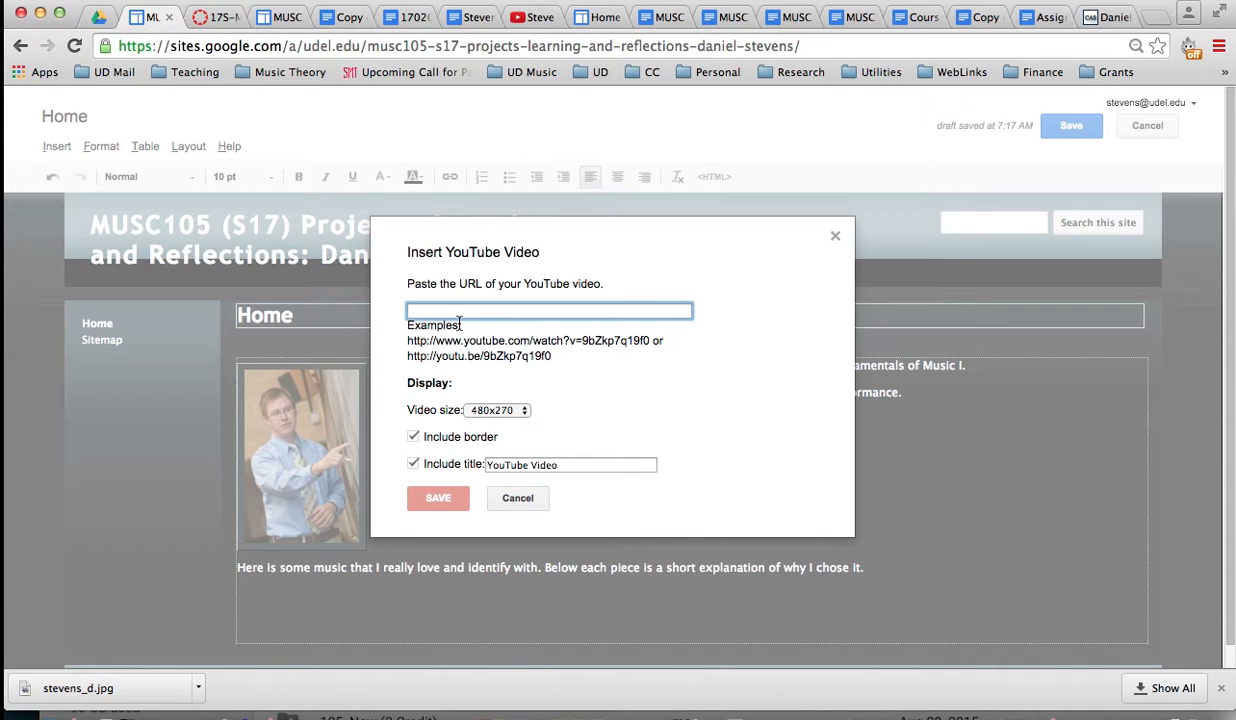
Step: Open YouTube in a new browser tab and search for "bach c major prelude piano", looking through the results
key("super+t")
type("you")
key("Return")
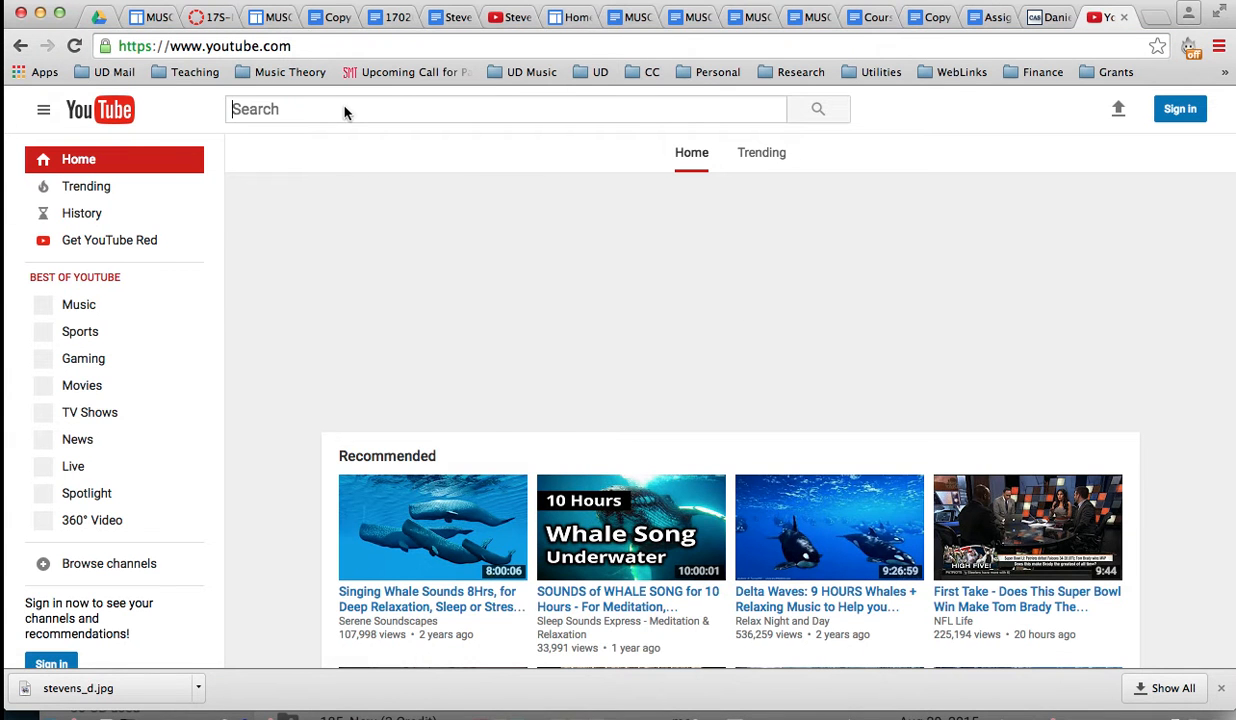
type("Bach")
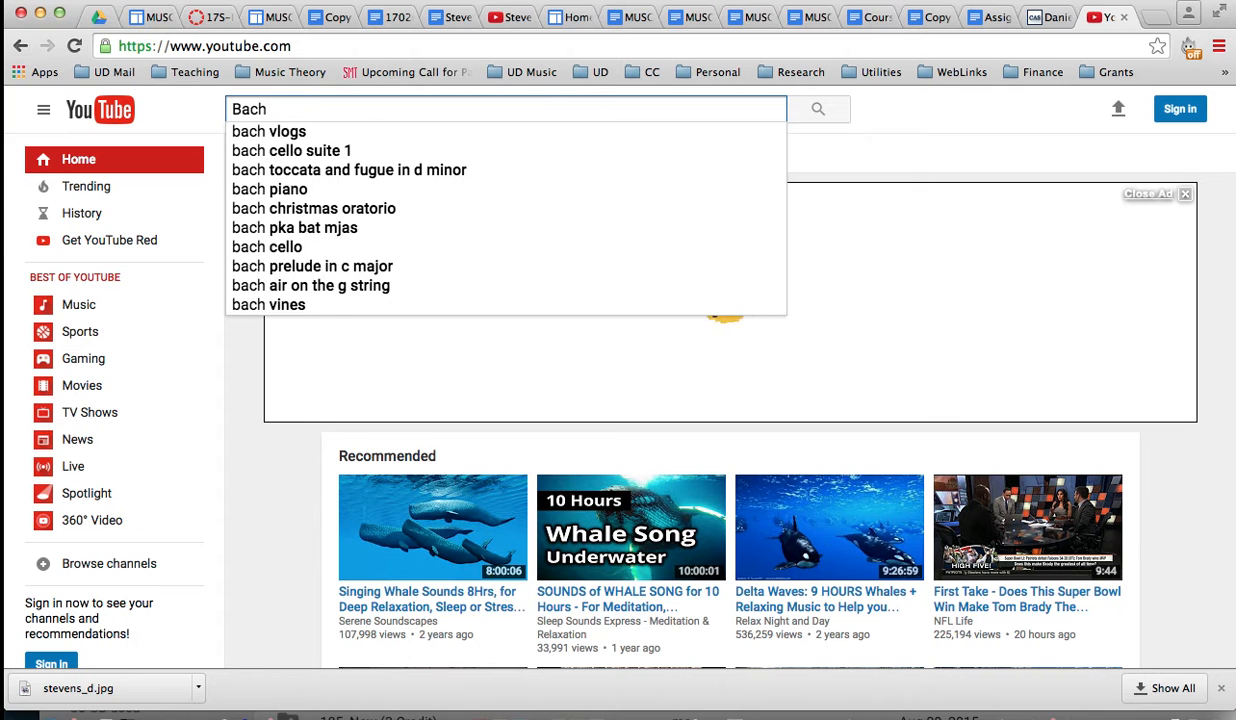
type("C Major Predlud")
key("BackSpace")
key("BackSpace")
key("BackSpace")
type("ude")
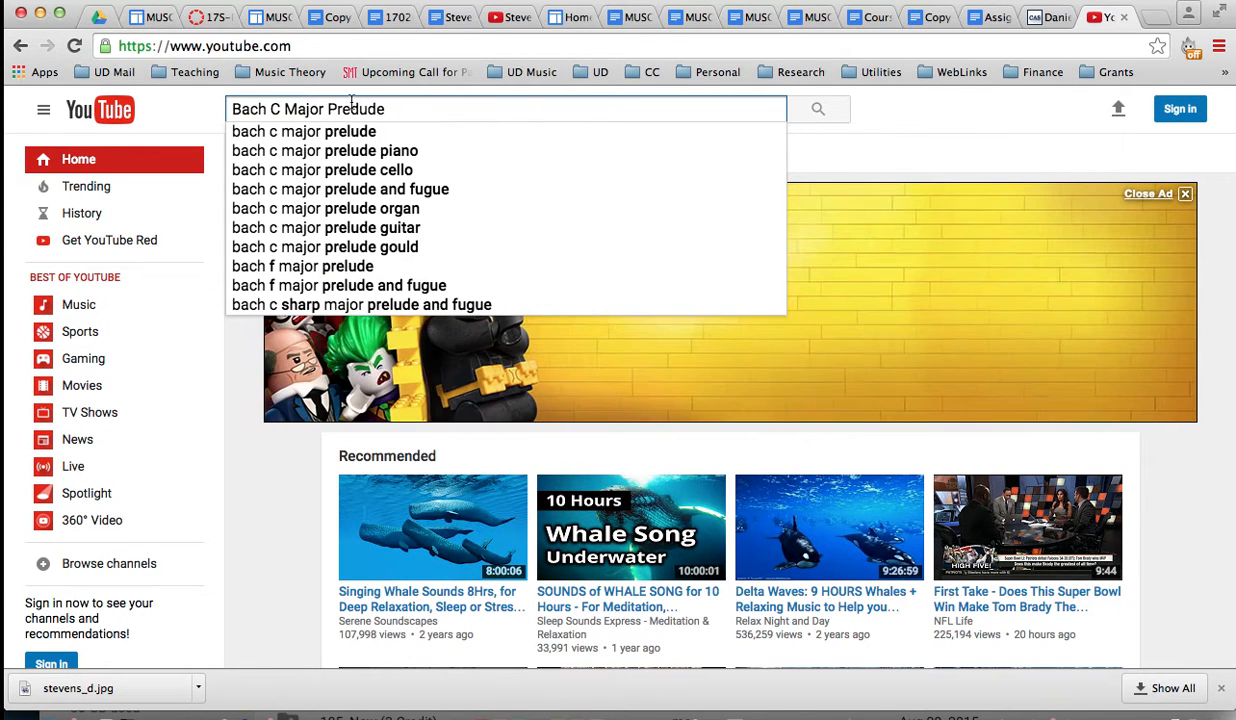
left_click(334, 150)
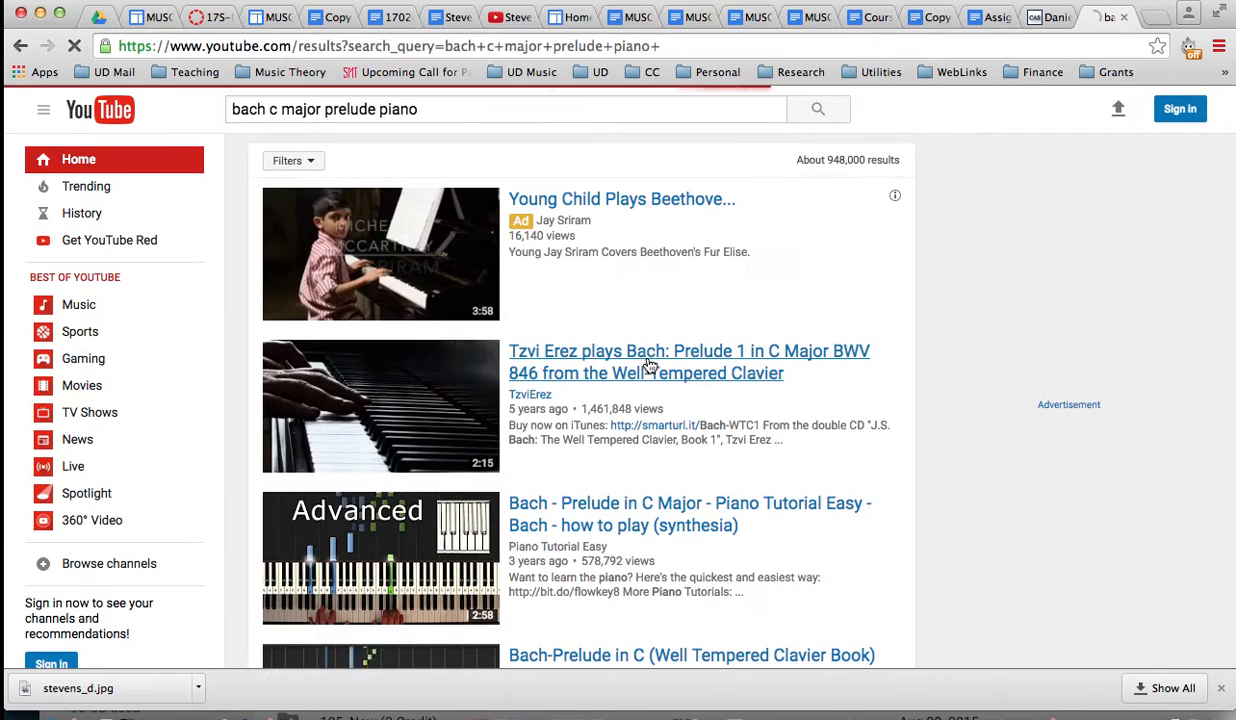
scroll(675, 372, "down", 1)
scroll(677, 375, "down", 10)
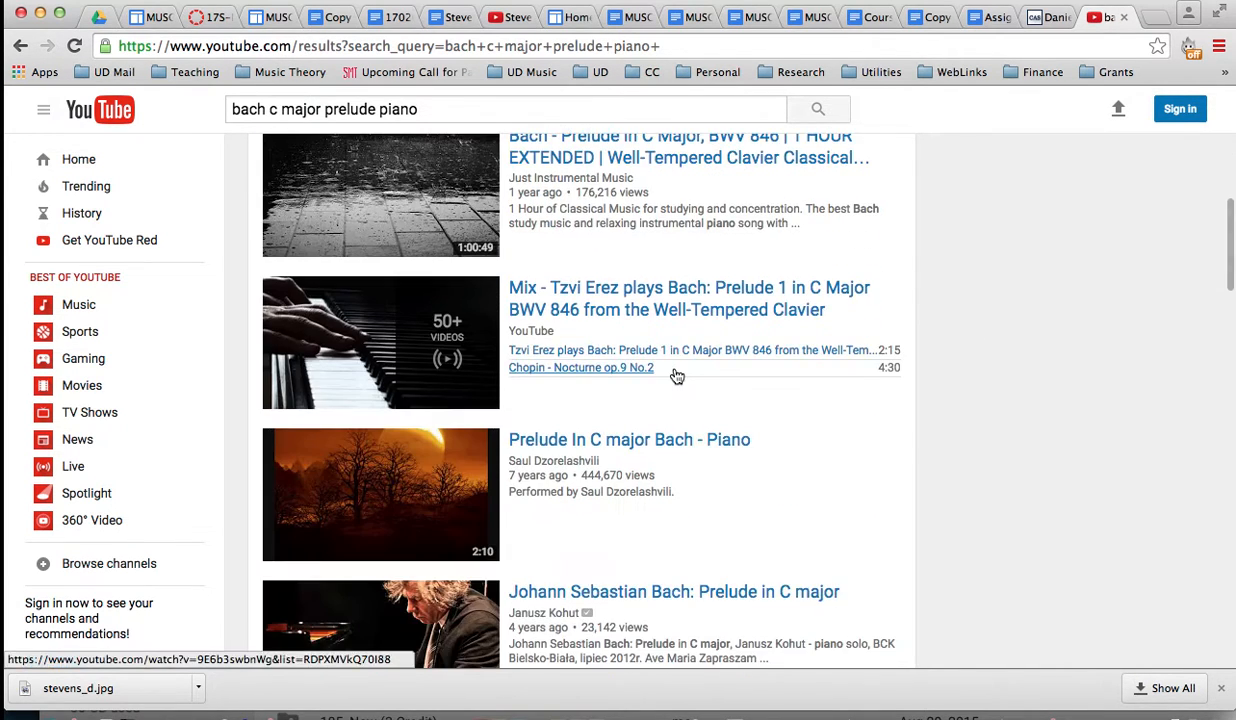
Step: Add "glenn gould" to the search, open the 2:23 video "Glenn Gould plays Bach Prelude in C Major" and pause playback
left_click(475, 110)
type("glenn gould")
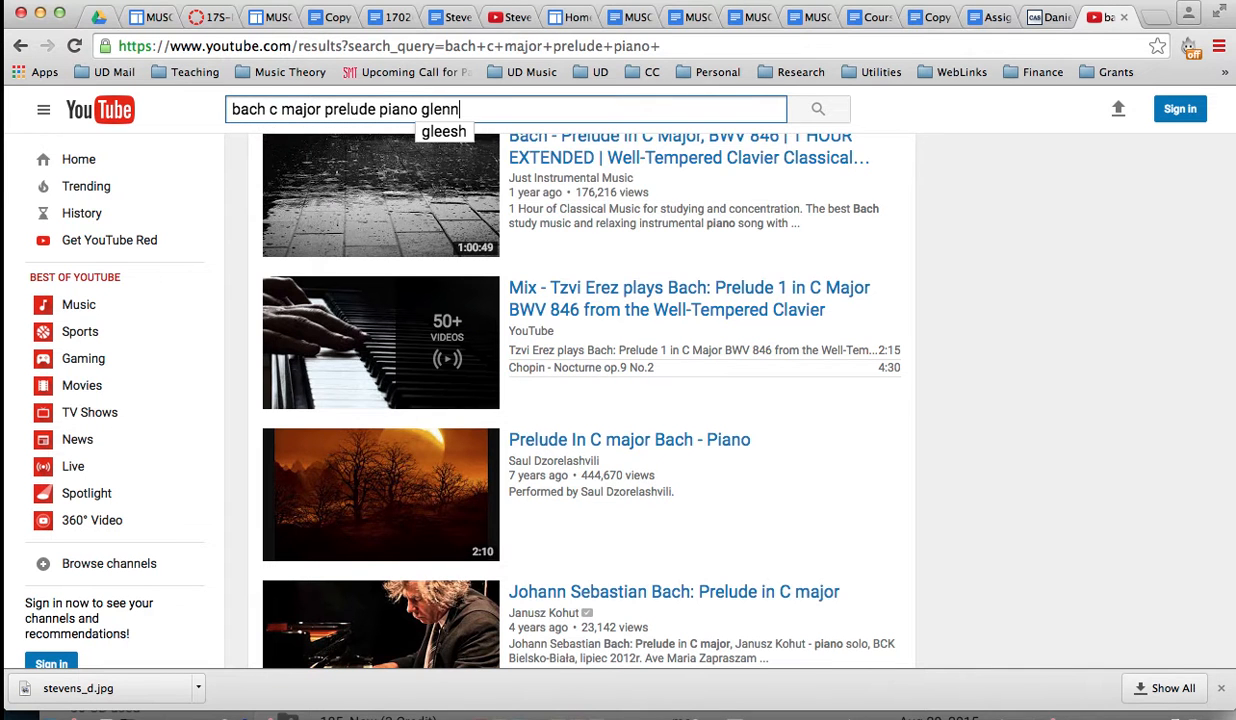
key("Return")
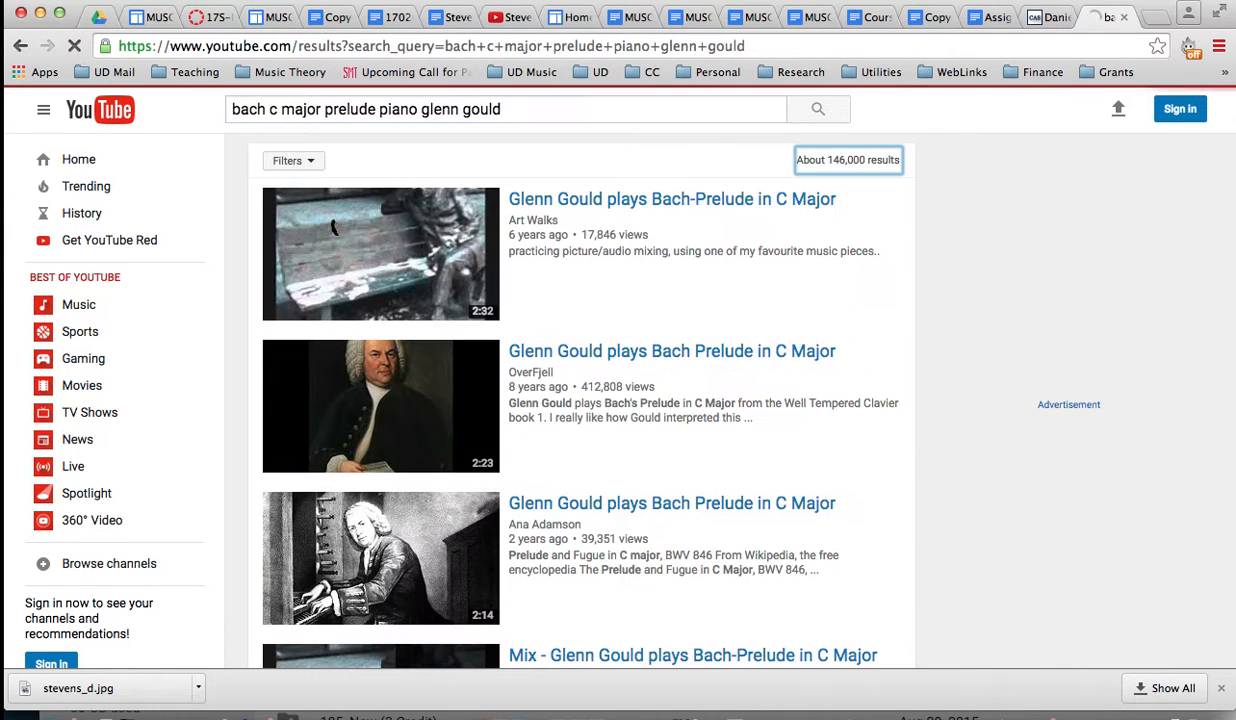
left_click(403, 404)
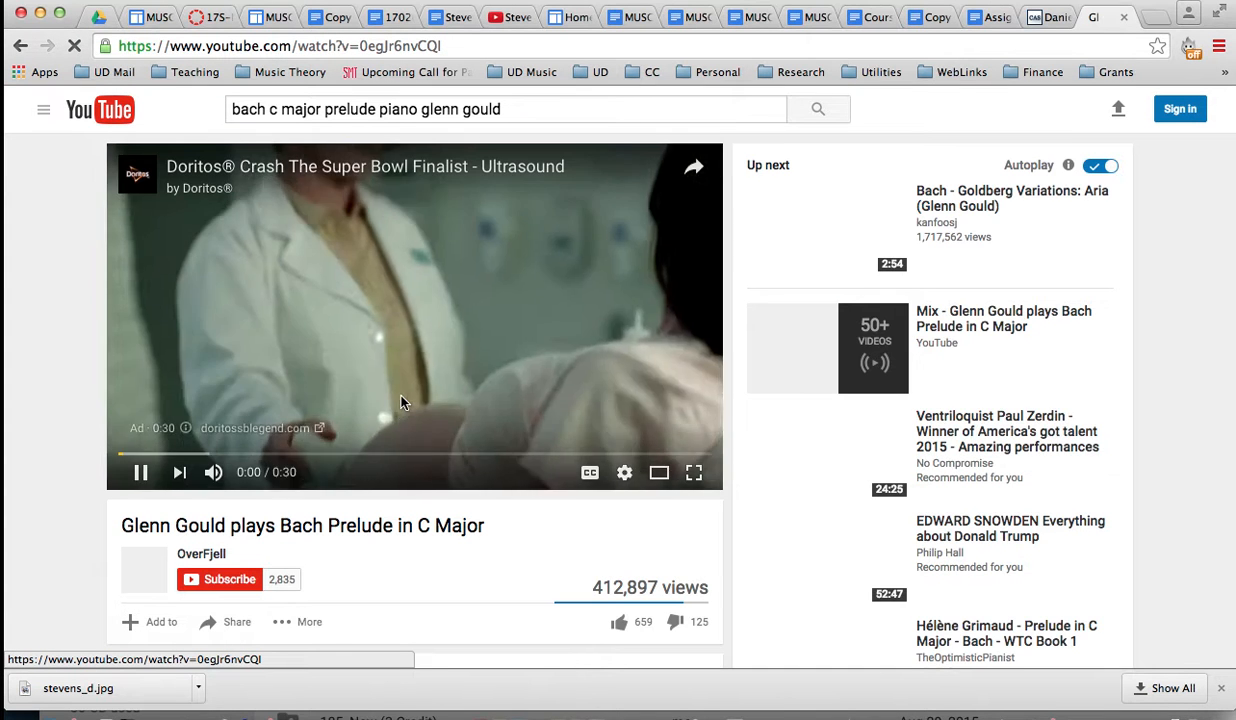
left_click(136, 474)
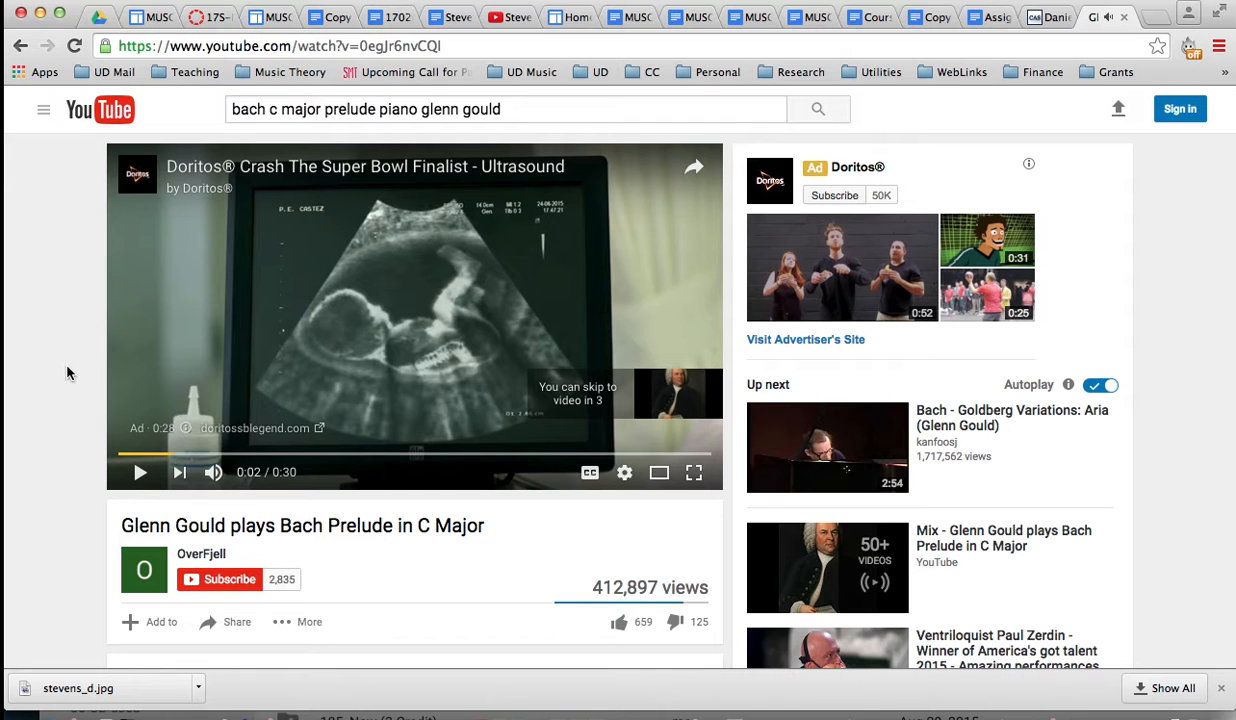
Step: Copy the video's URL and paste it as the YouTube video URL in the waiting insert dialog on the Google Sites page
left_click(533, 45)
key("super+c")
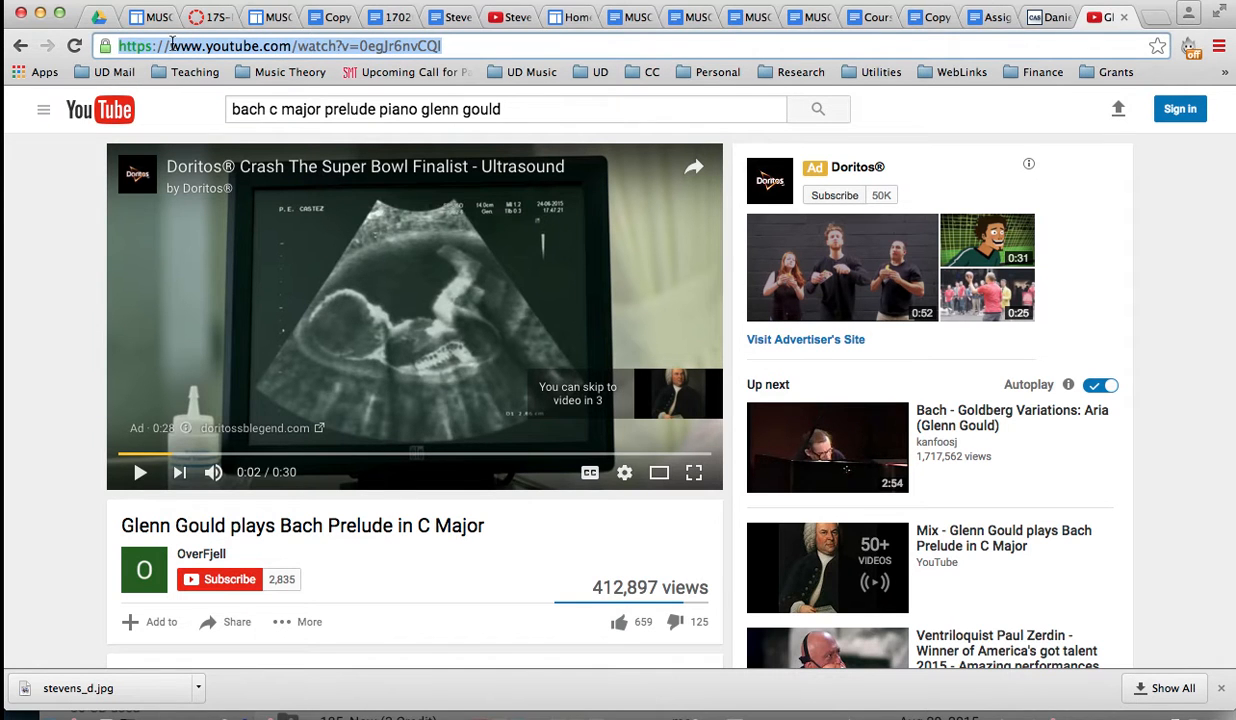
left_click(155, 17)
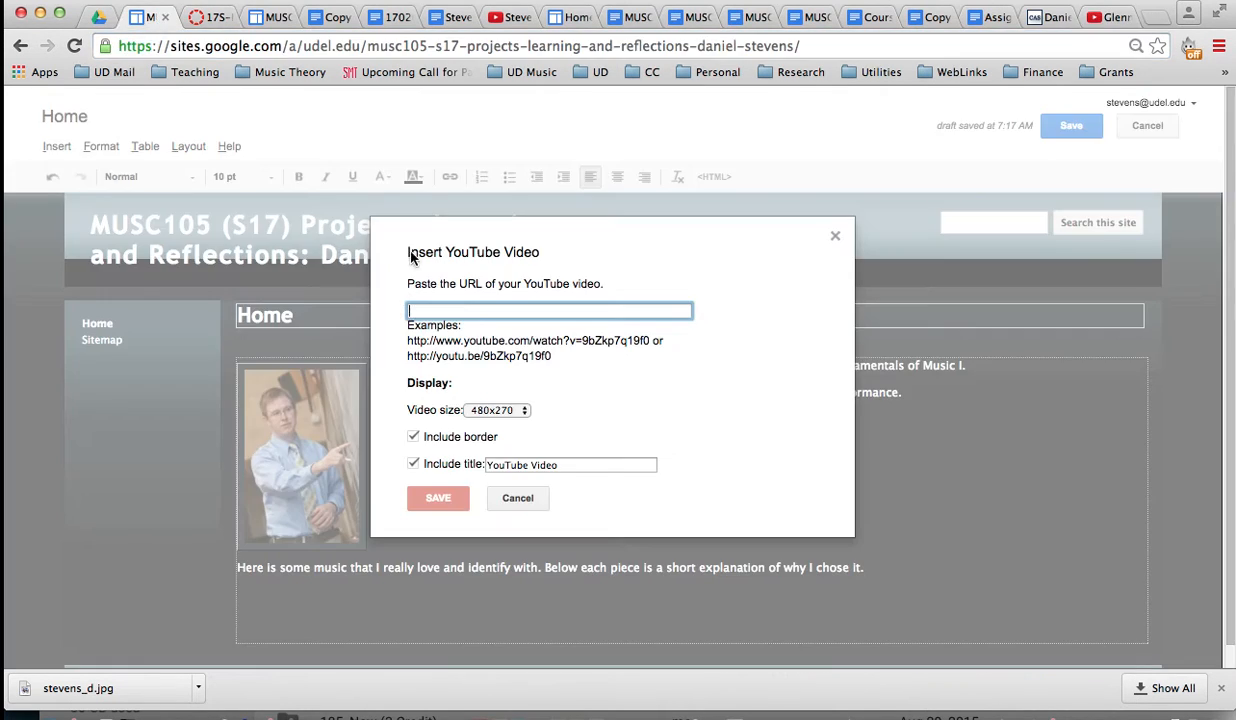
key("super+v")
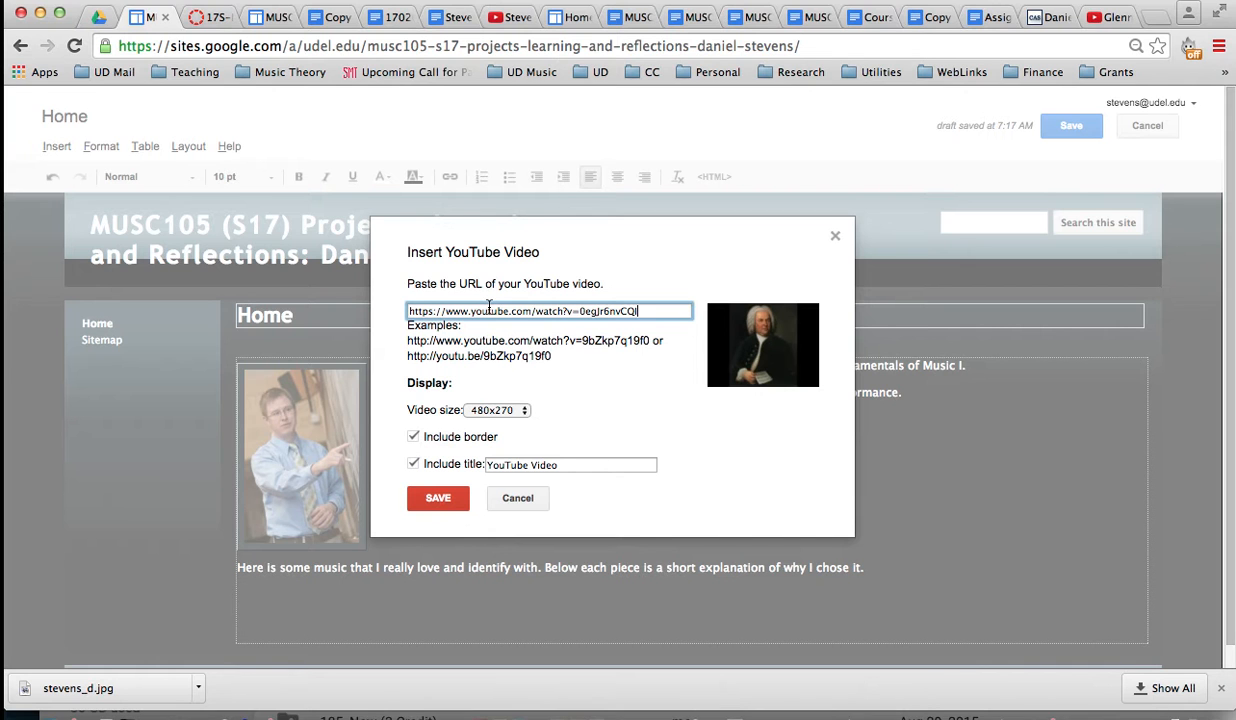
Step: Insert the video at size 480x270 with the border and the title "YouTube Video" included
left_click(502, 412)
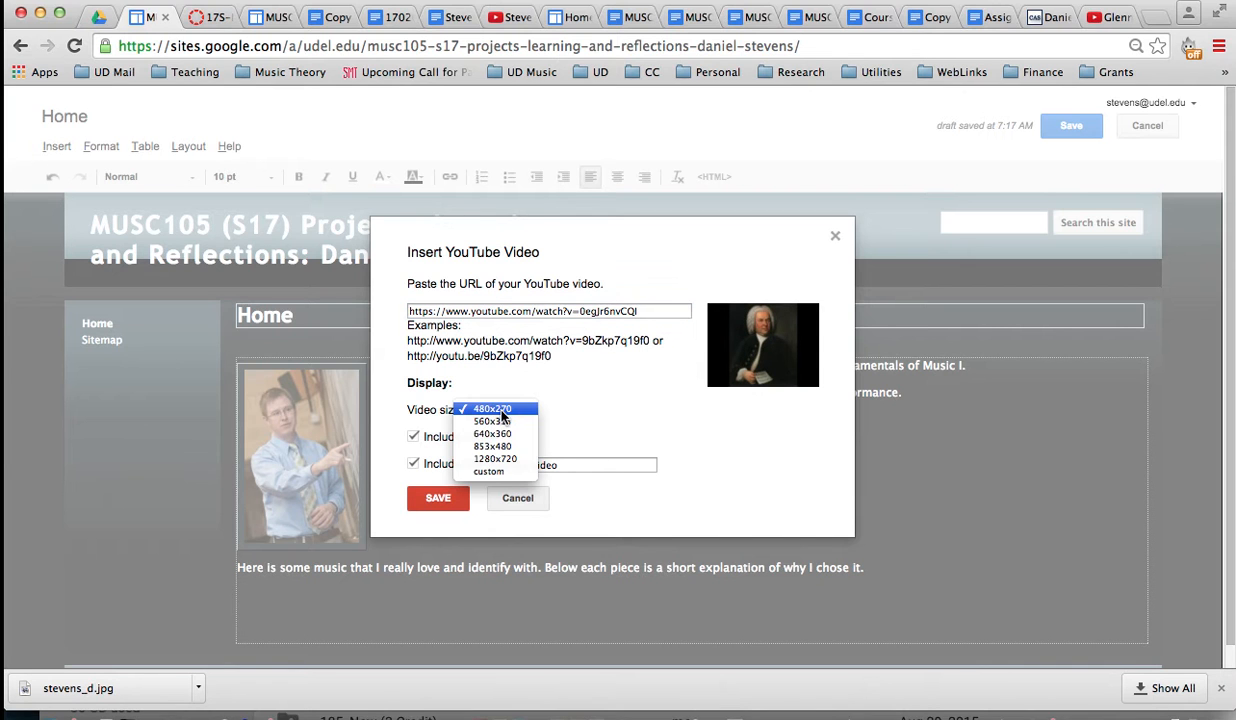
left_click(520, 411)
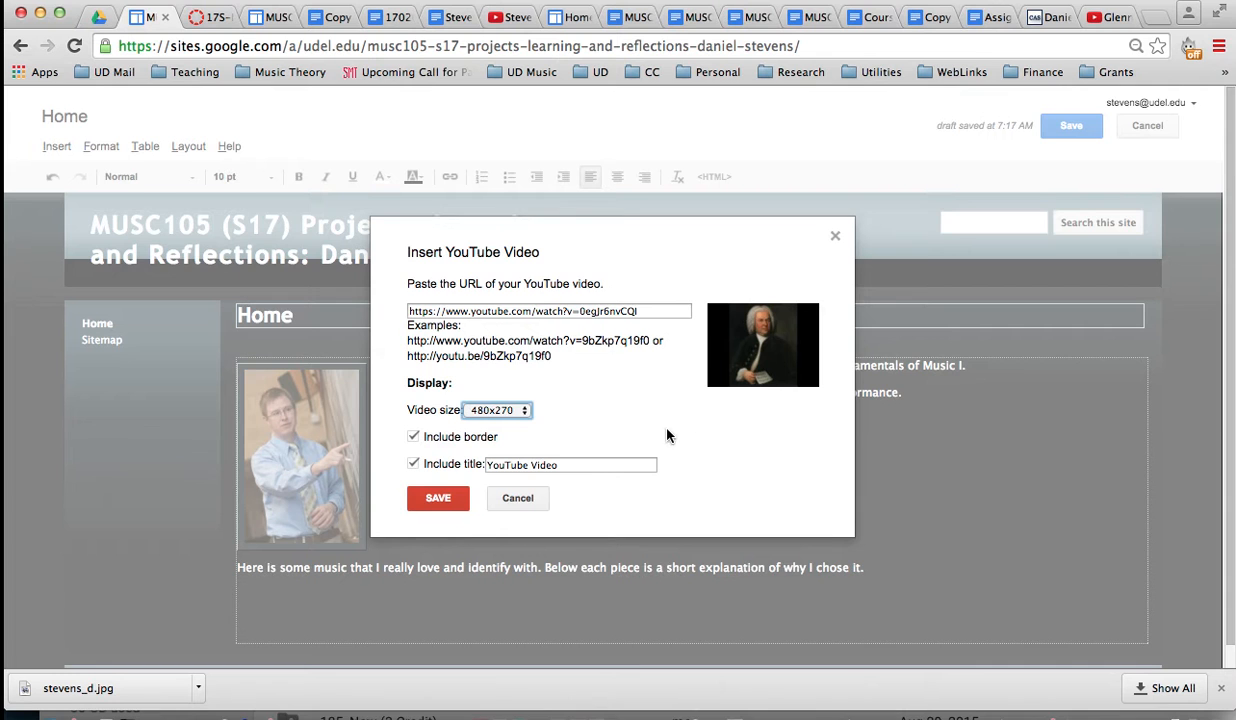
scroll(690, 440, "down", 1)
left_click(413, 441)
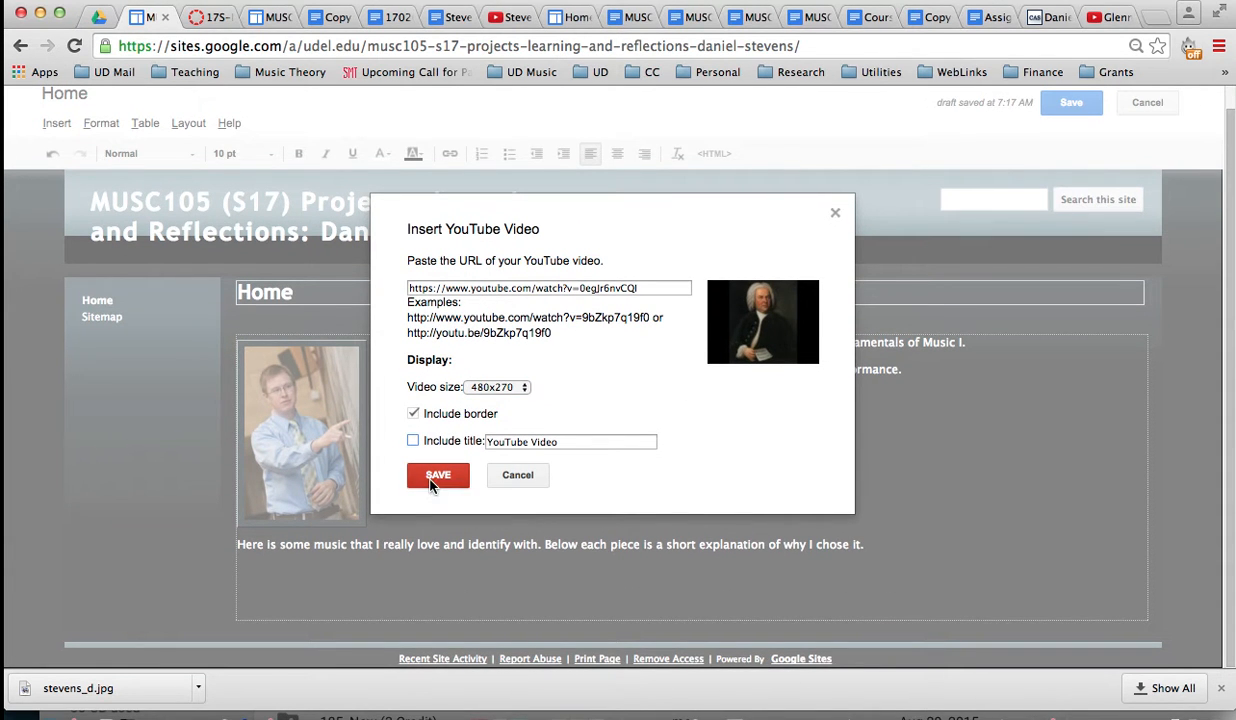
left_click(412, 441)
left_click(432, 476)
Step: Try text wrapping on the inserted YouTube video, then turn wrapping off again
scroll(680, 450, "down", 4)
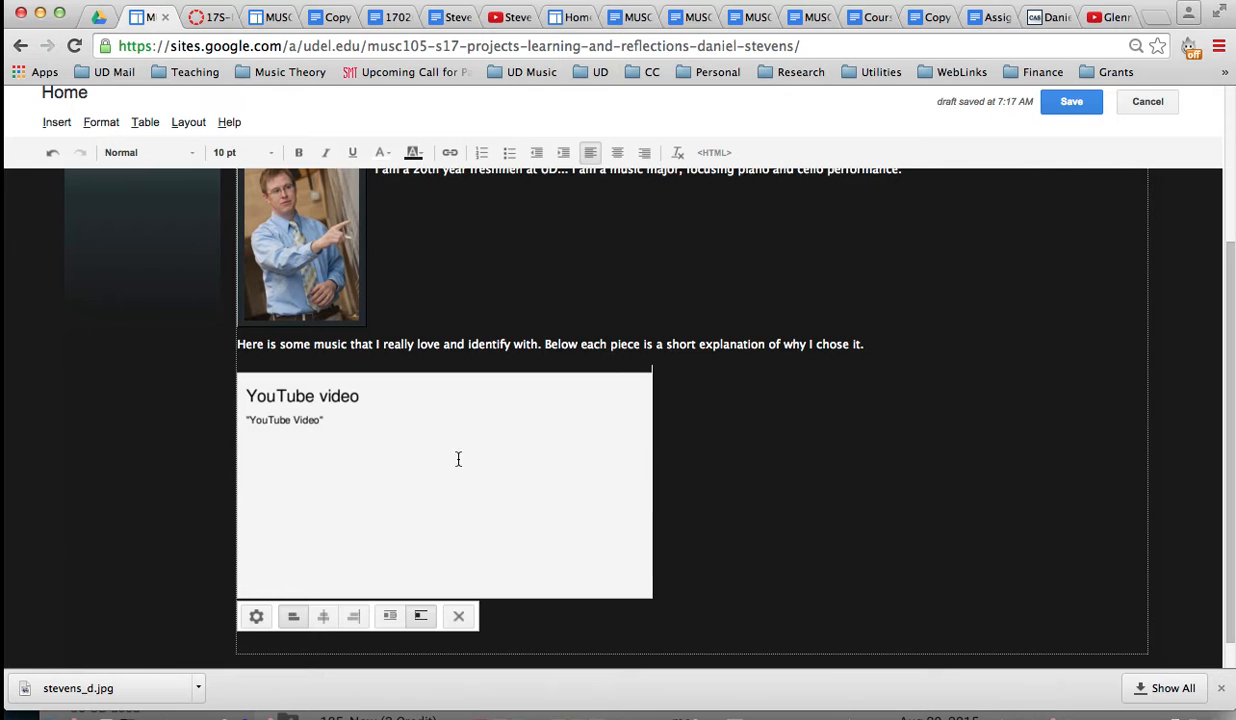
scroll(745, 464, "down", 1)
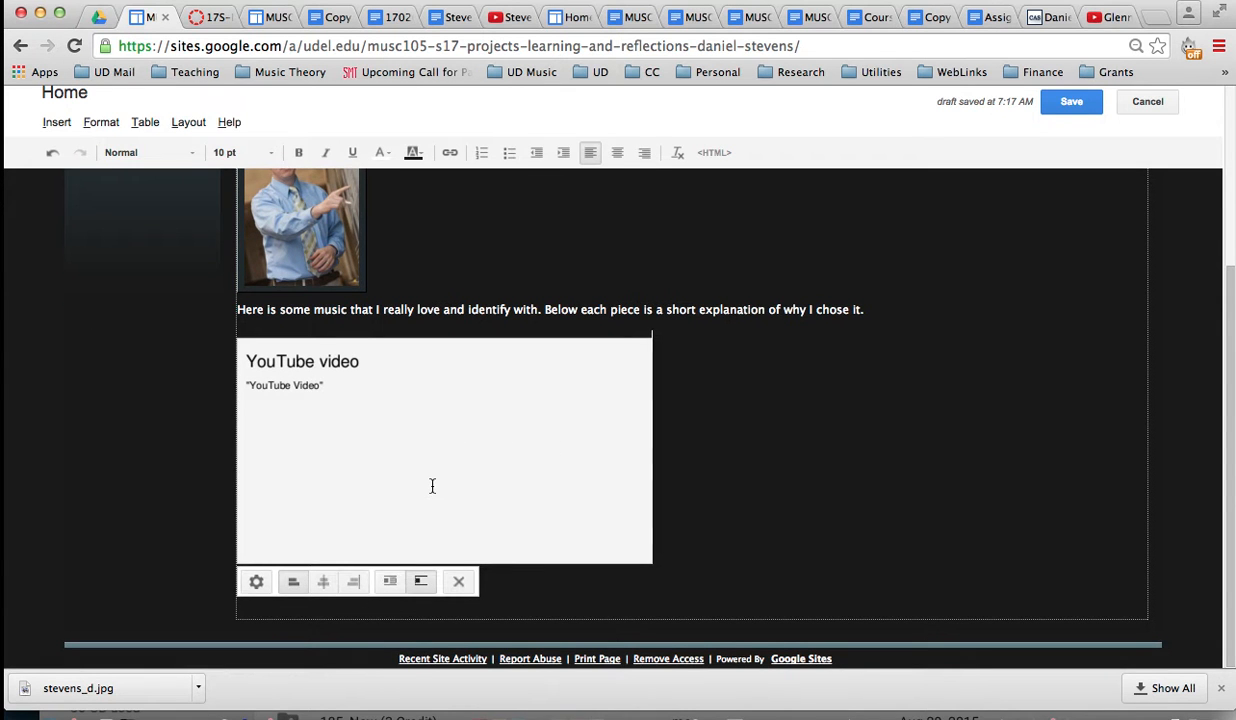
left_click(389, 583)
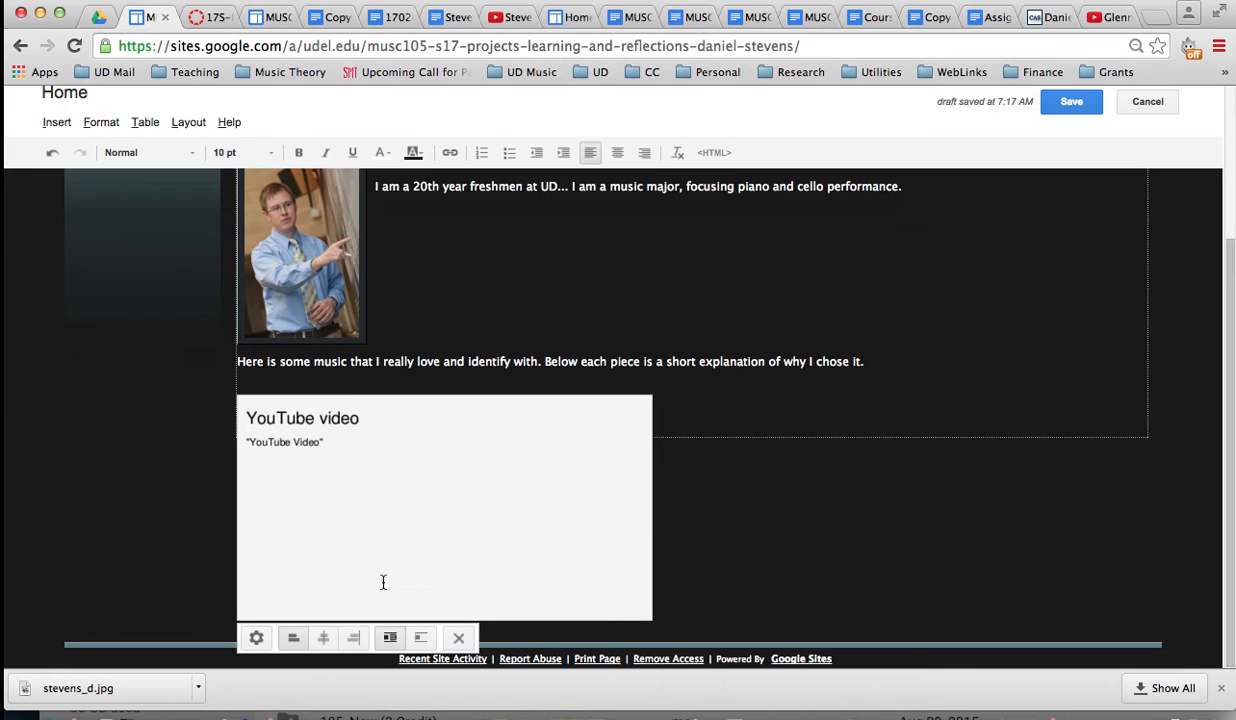
left_click(731, 535)
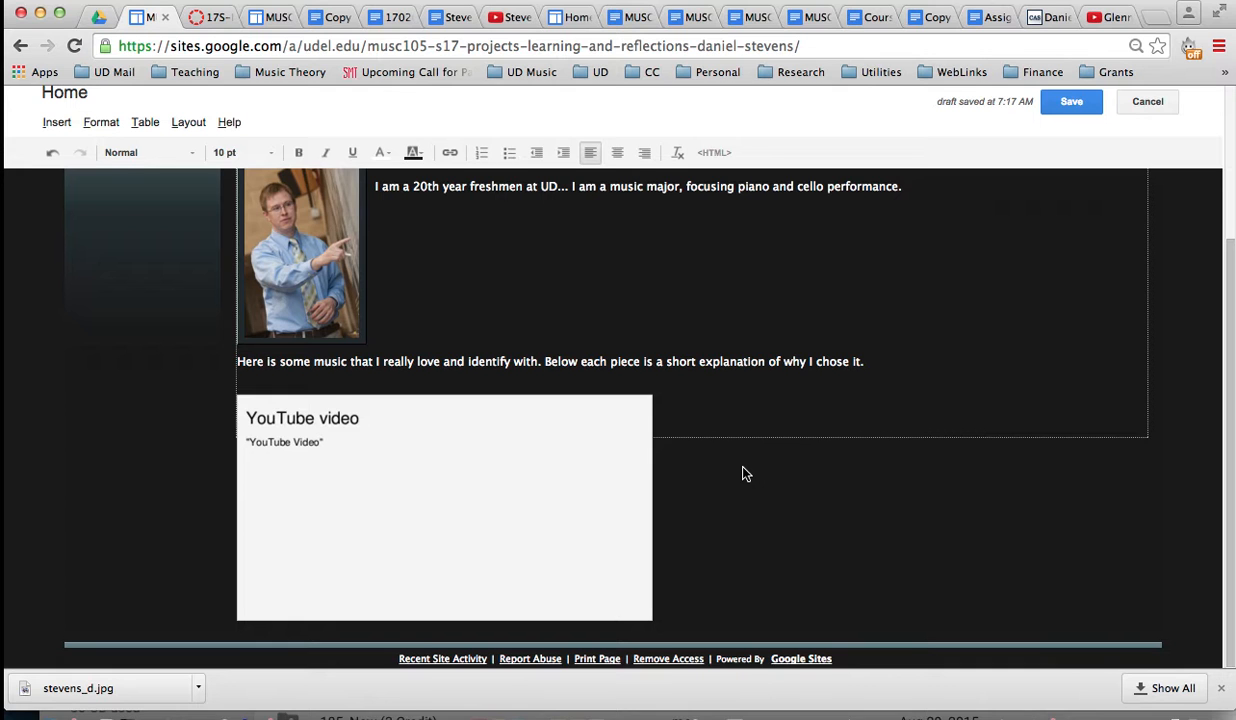
left_click(614, 491)
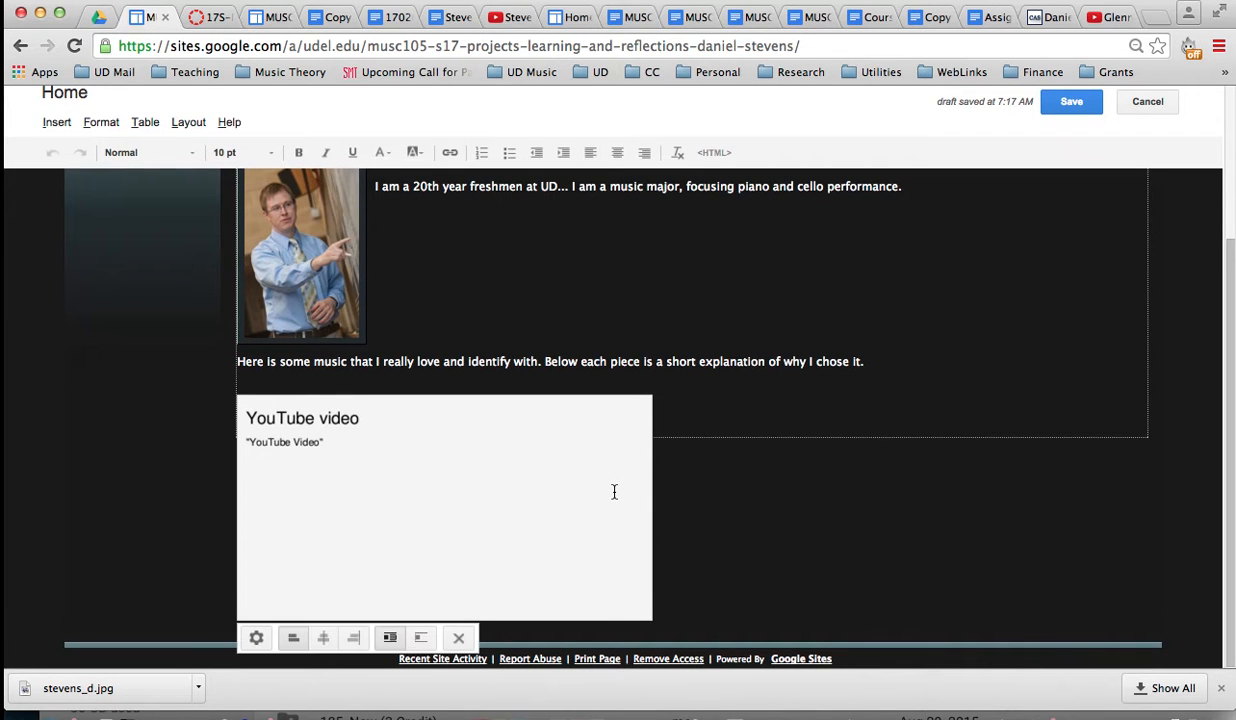
left_click(421, 640)
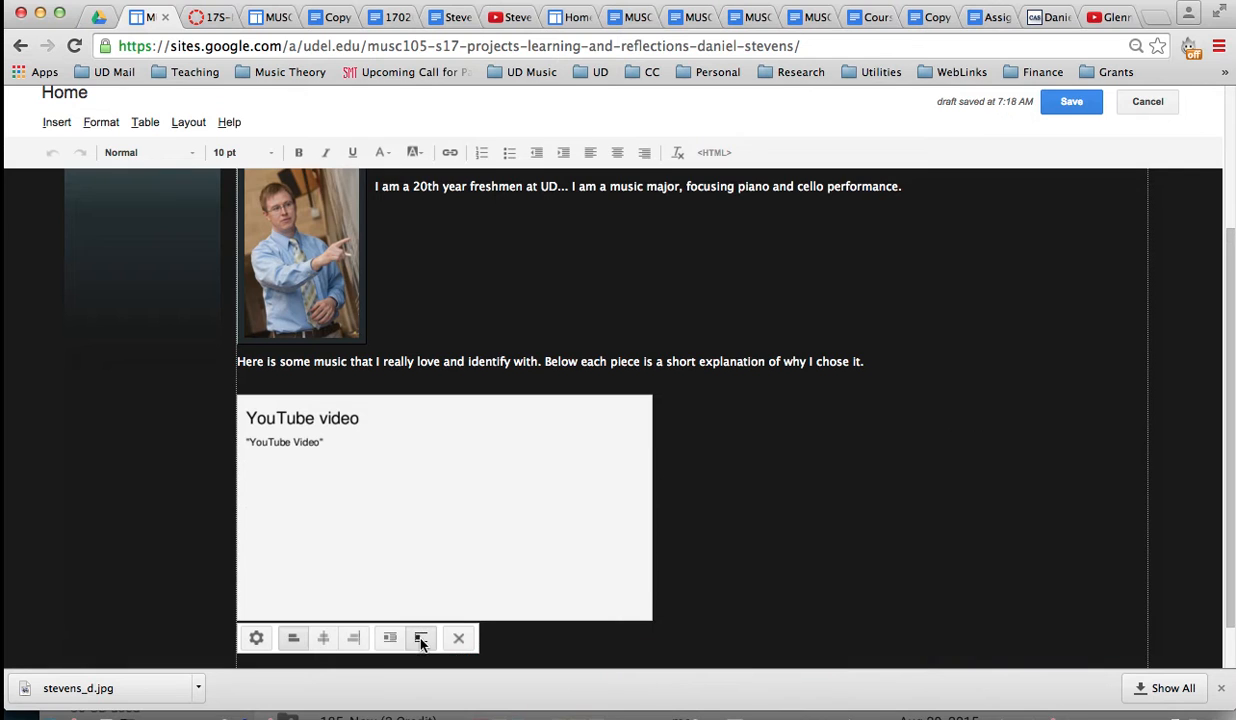
scroll(822, 480, "down", 1)
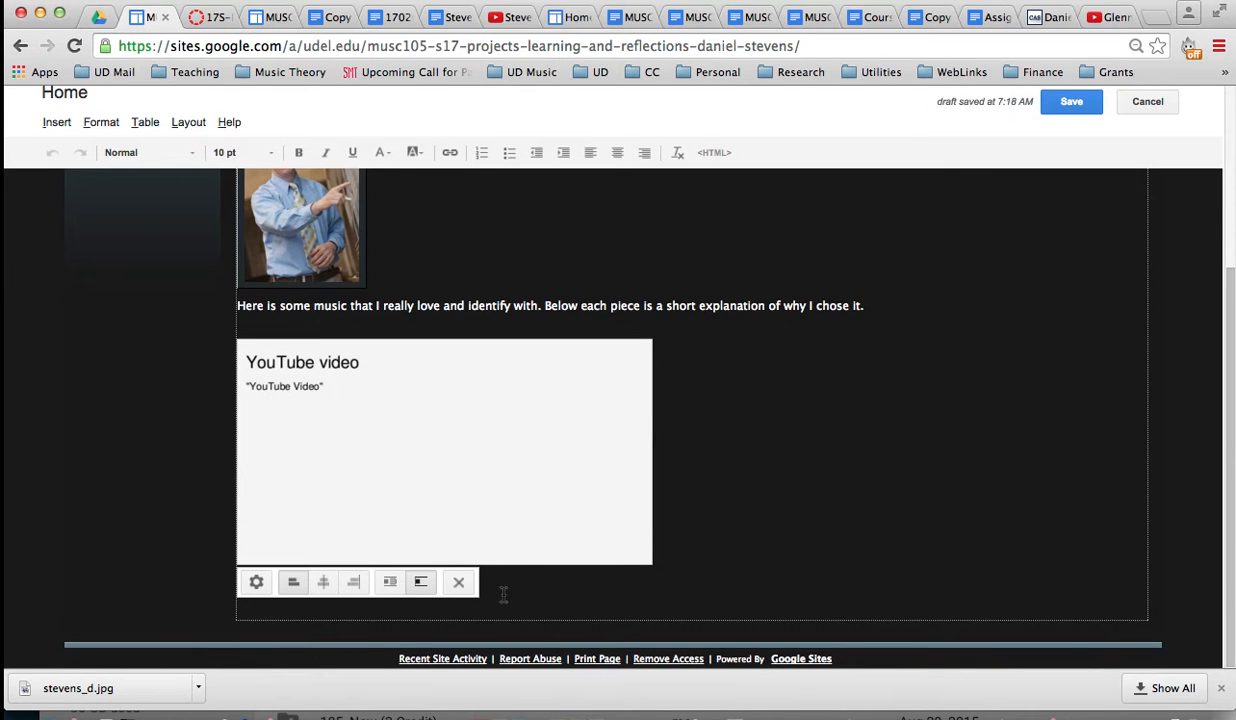
Step: Write below the video "I think this is currently one of my favorite pieces of music because...." and start a new line beneath it
left_click(759, 533)
key("Return")
key("Return")
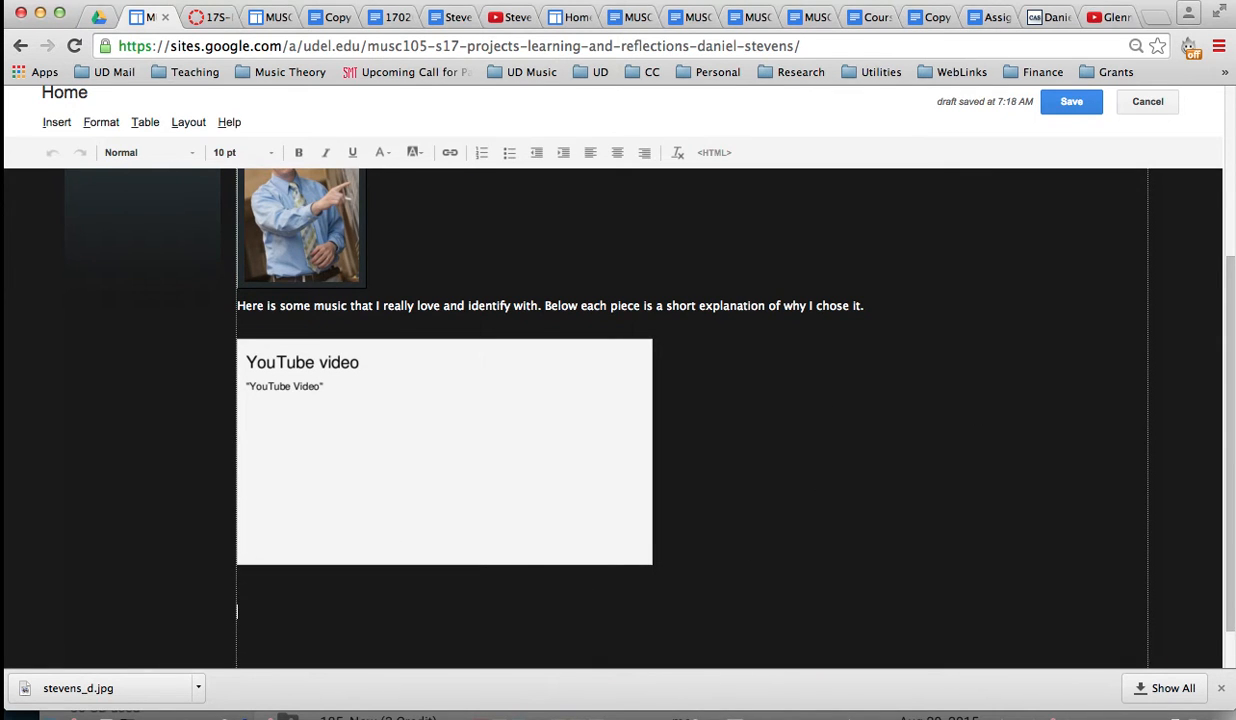
type("I cho")
key("BackSpace")
key("BackSpace")
key("BackSpace")
key("BackSpace")
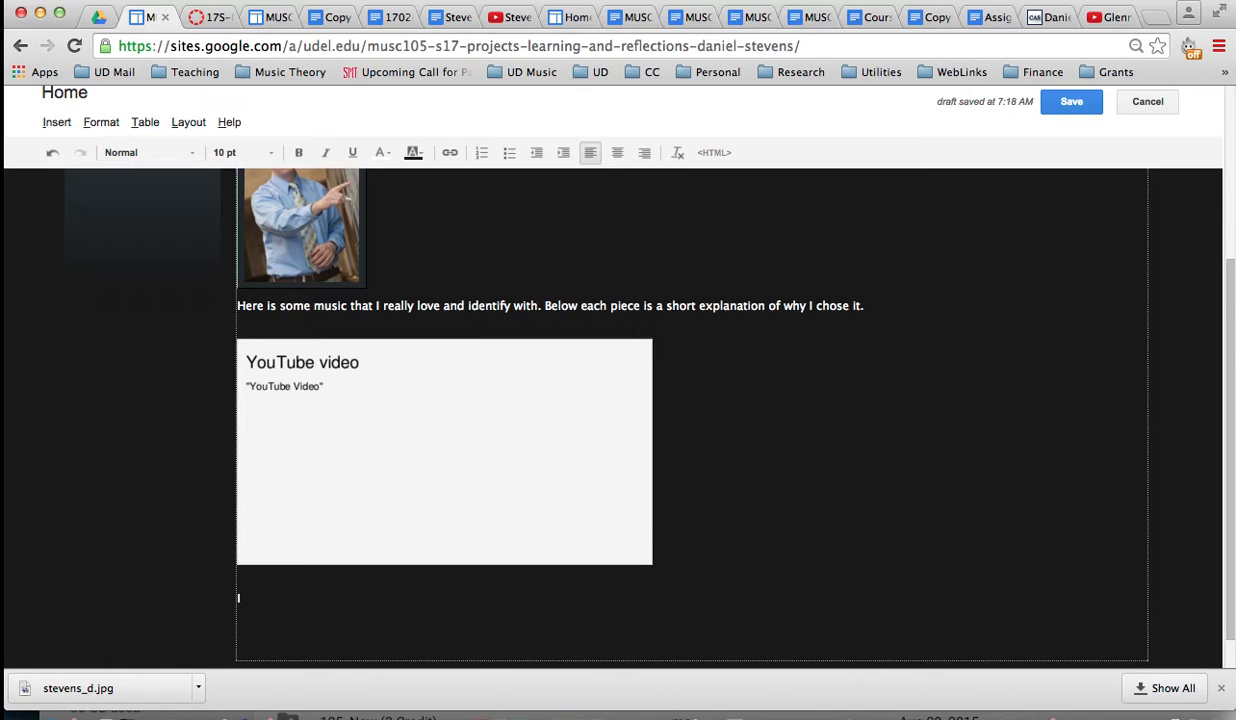
type("think this is currently one of my fa")
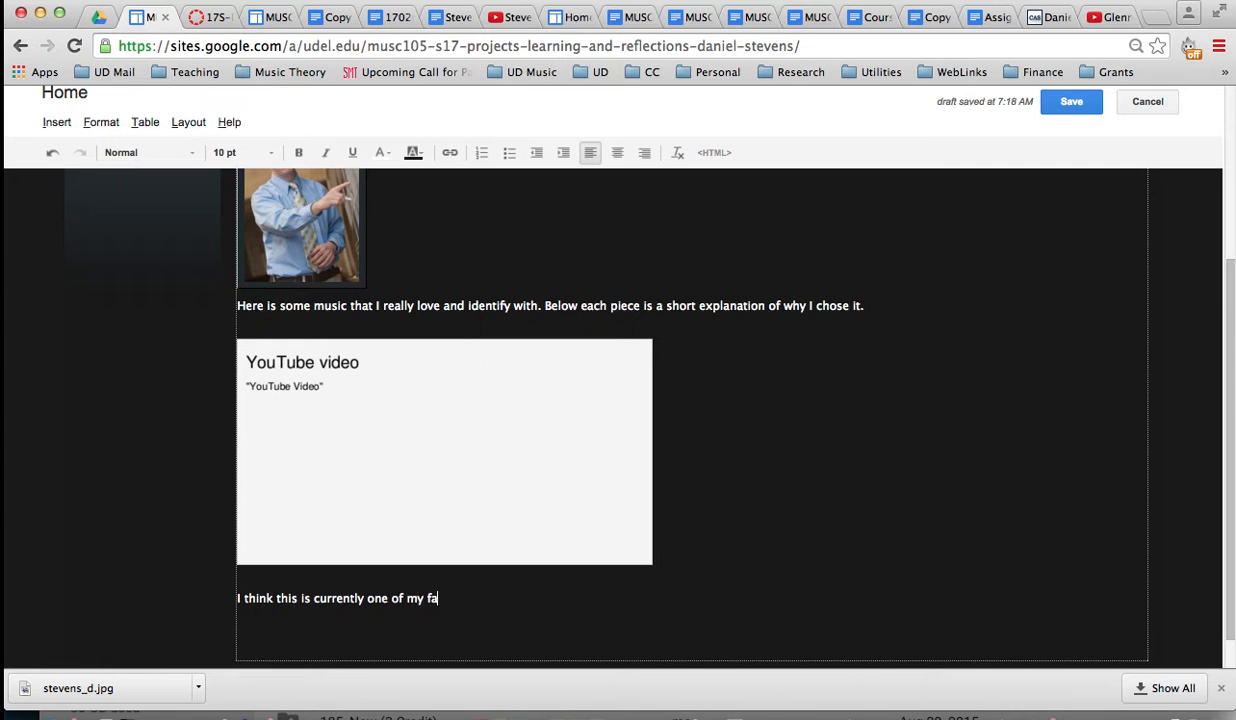
type("vorite pieces of music because....")
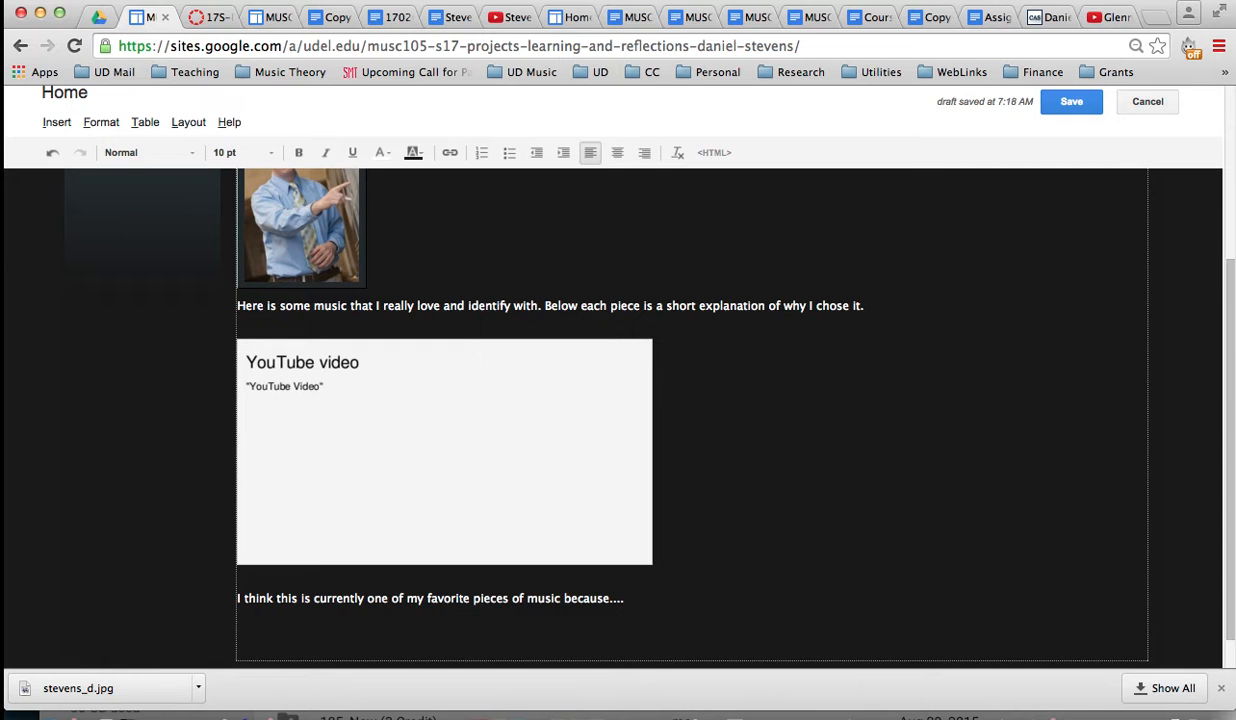
key("Return")
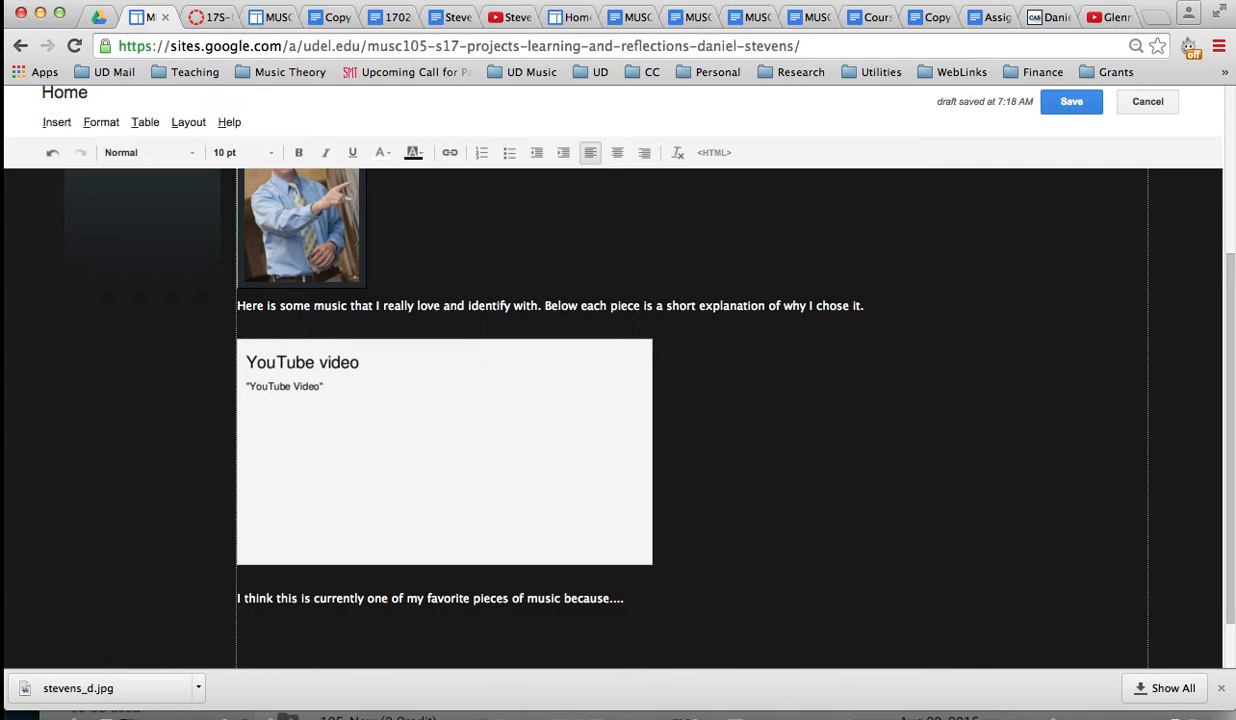
Step: Review the Home page draft from the title and welcome text down to the video and its explanation
scroll(795, 519, "down", 2)
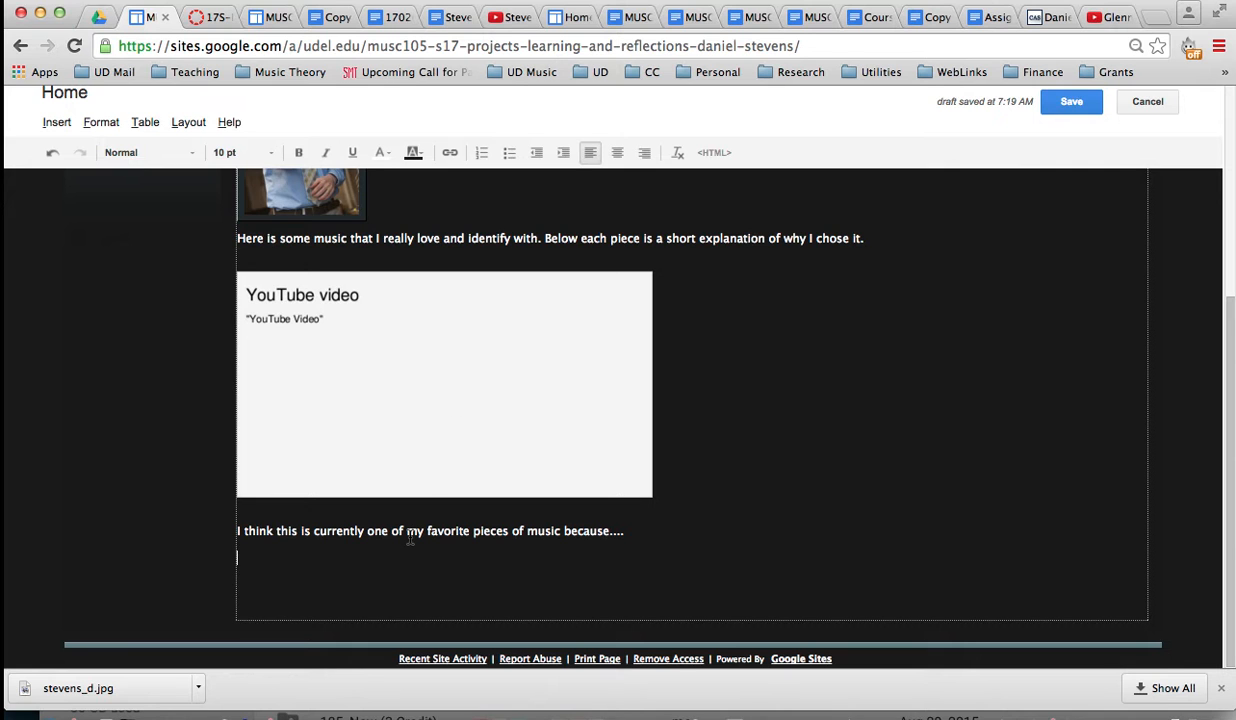
scroll(843, 475, "up", 3)
scroll(843, 475, "up", 4)
scroll(843, 475, "down", 5)
scroll(843, 475, "up", 2)
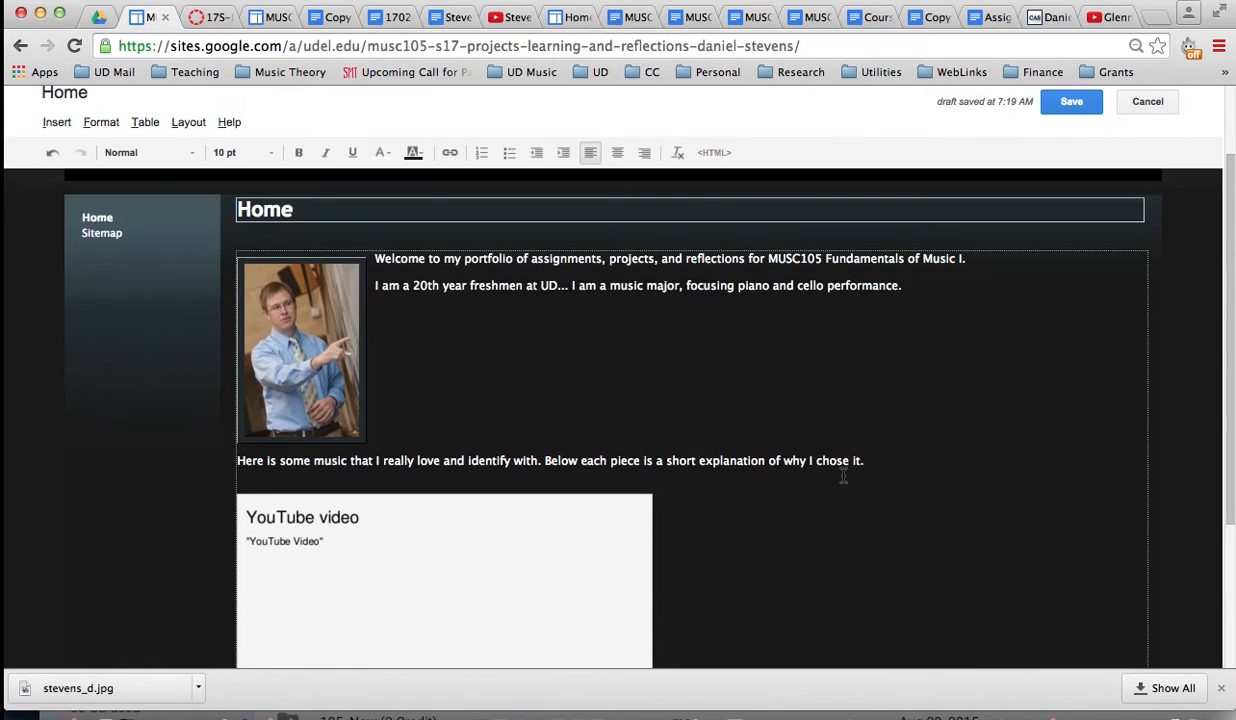
scroll(843, 475, "down", 4)
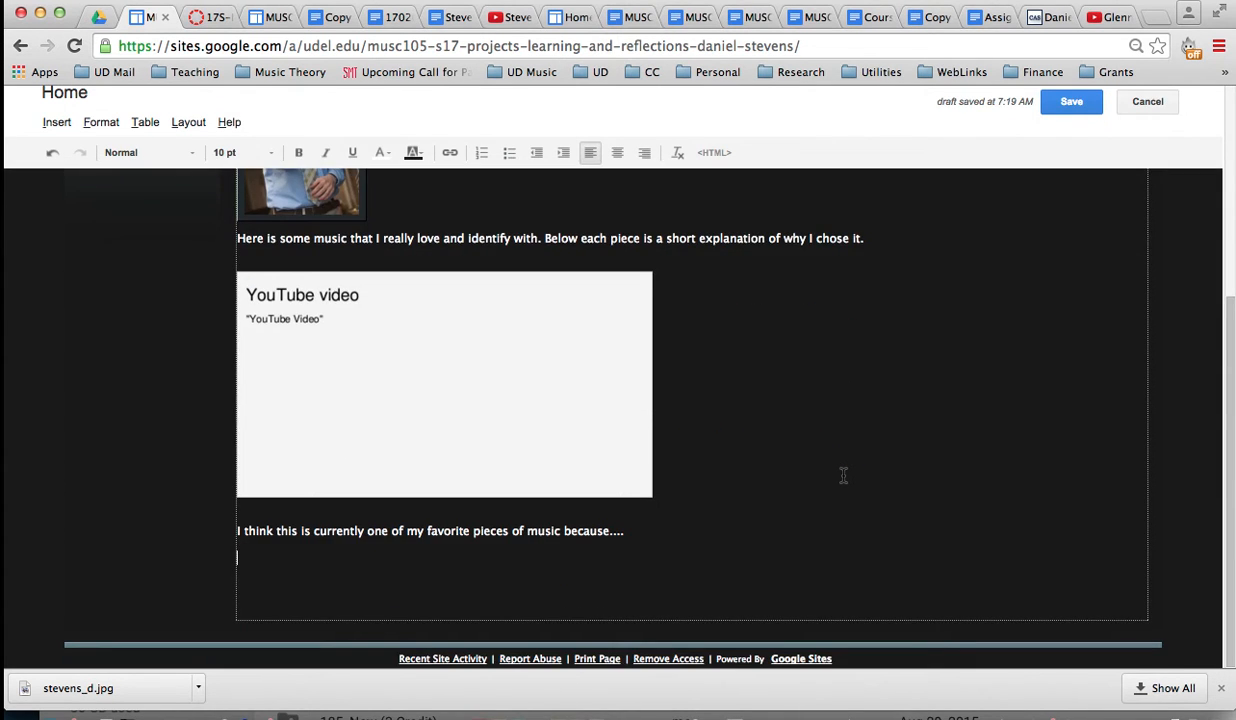
scroll(843, 475, "up", 3)
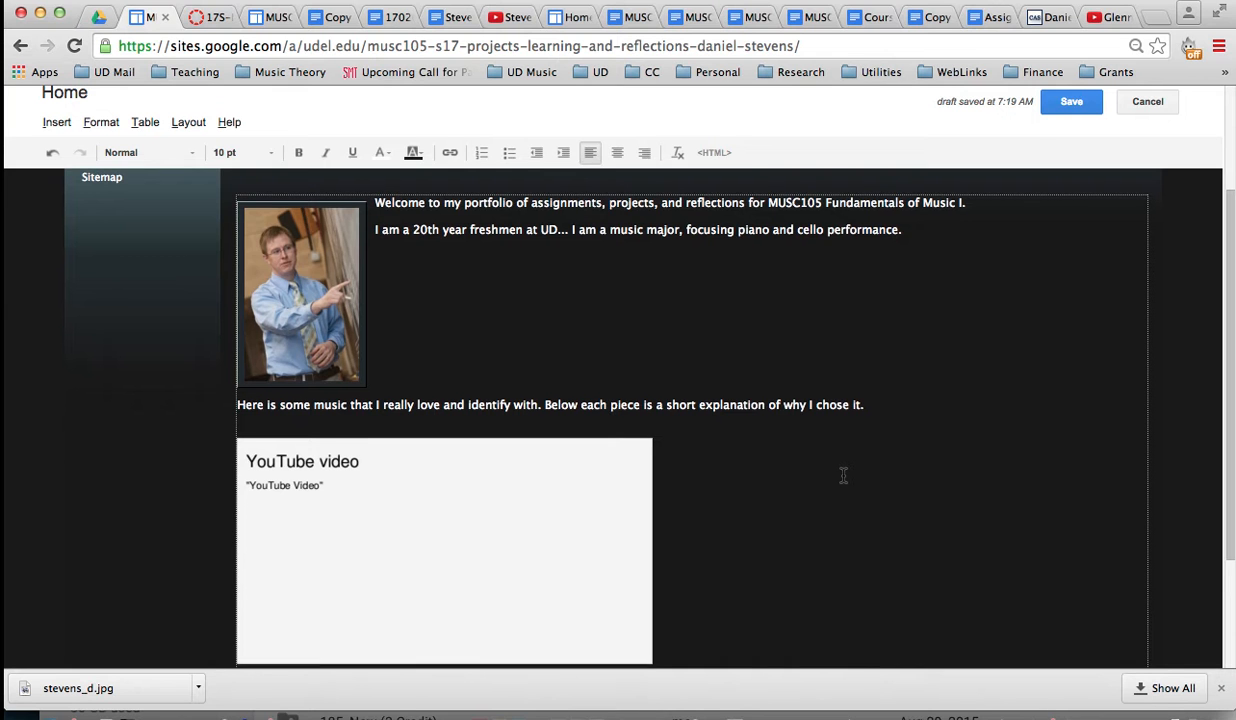
scroll(843, 475, "down", 3)
scroll(843, 475, "up", 5)
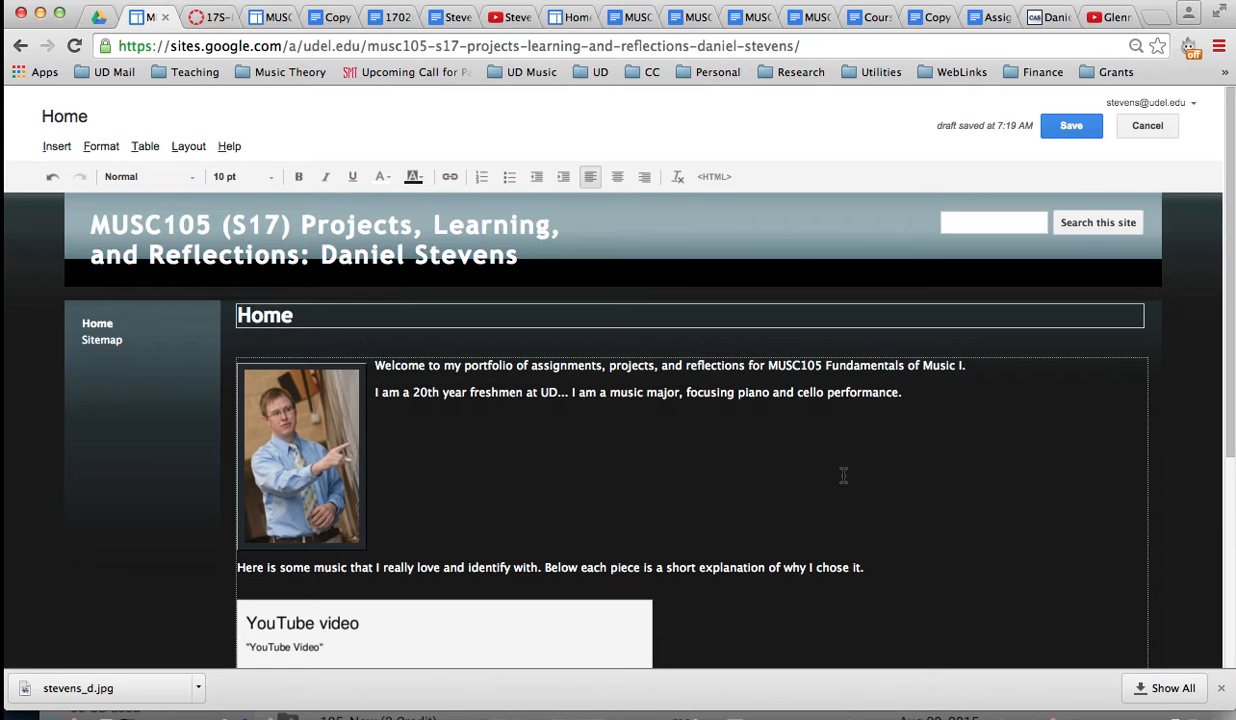
scroll(843, 475, "down", 3)
scroll(843, 475, "down", 2)
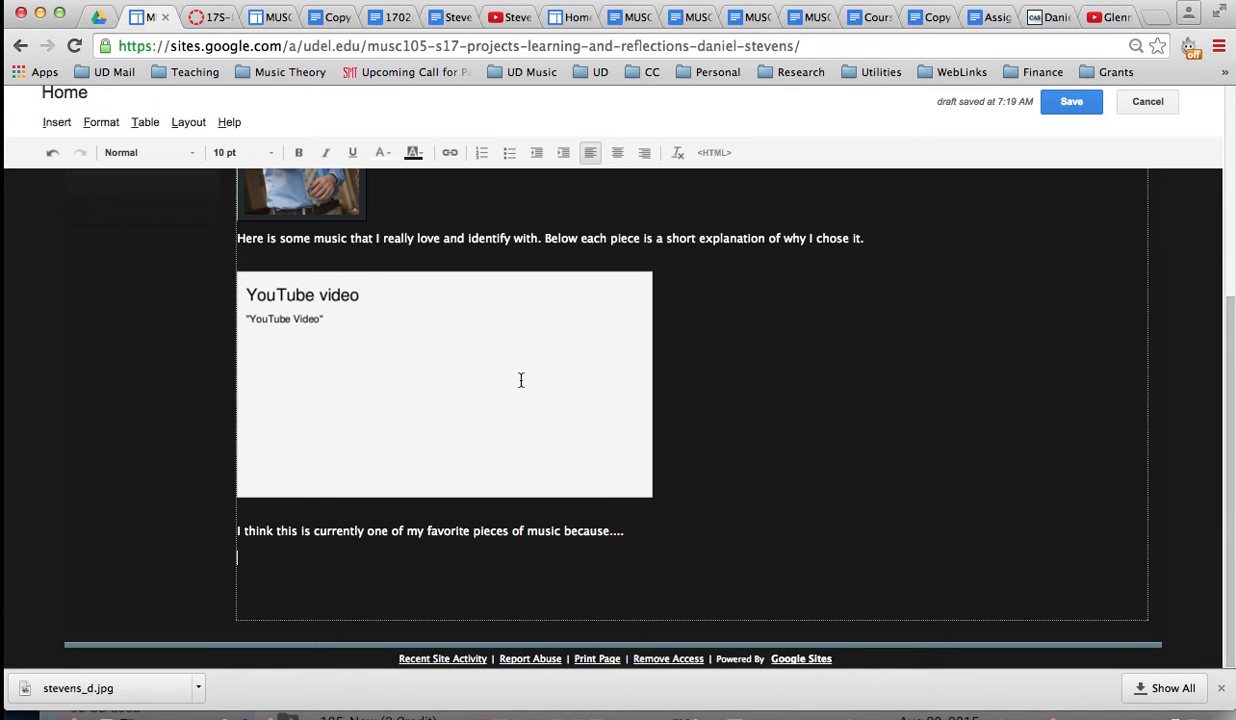
scroll(622, 455, "up", 5)
scroll(622, 455, "down", 5)
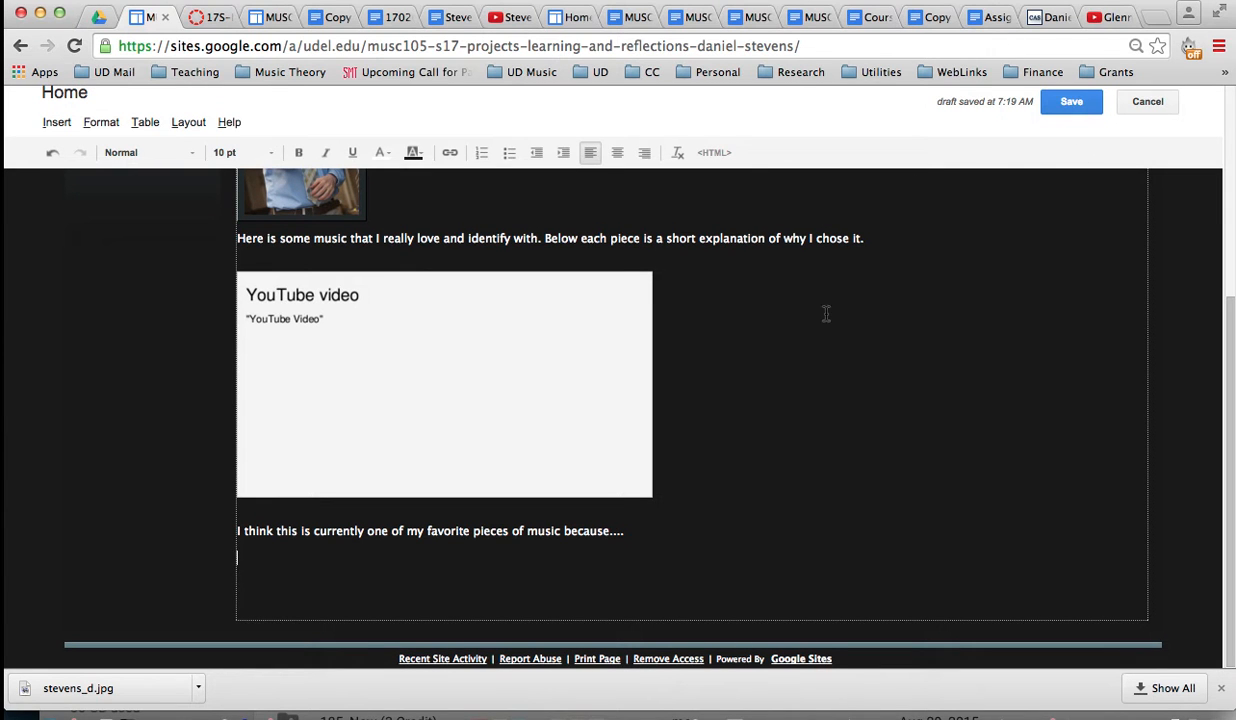
Step: Switch to YouTube and display the embed code of the Glenn Gould Bach Prelude in C Major video
left_click(1106, 20)
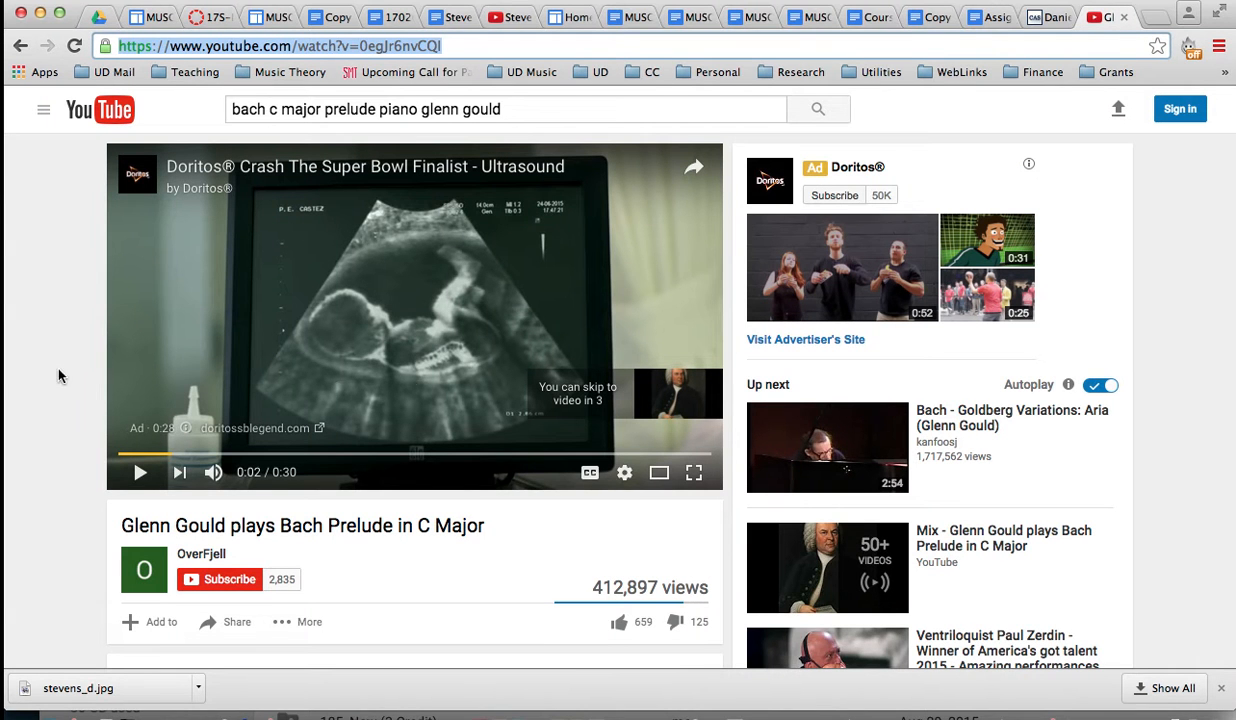
scroll(56, 372, "down", 3)
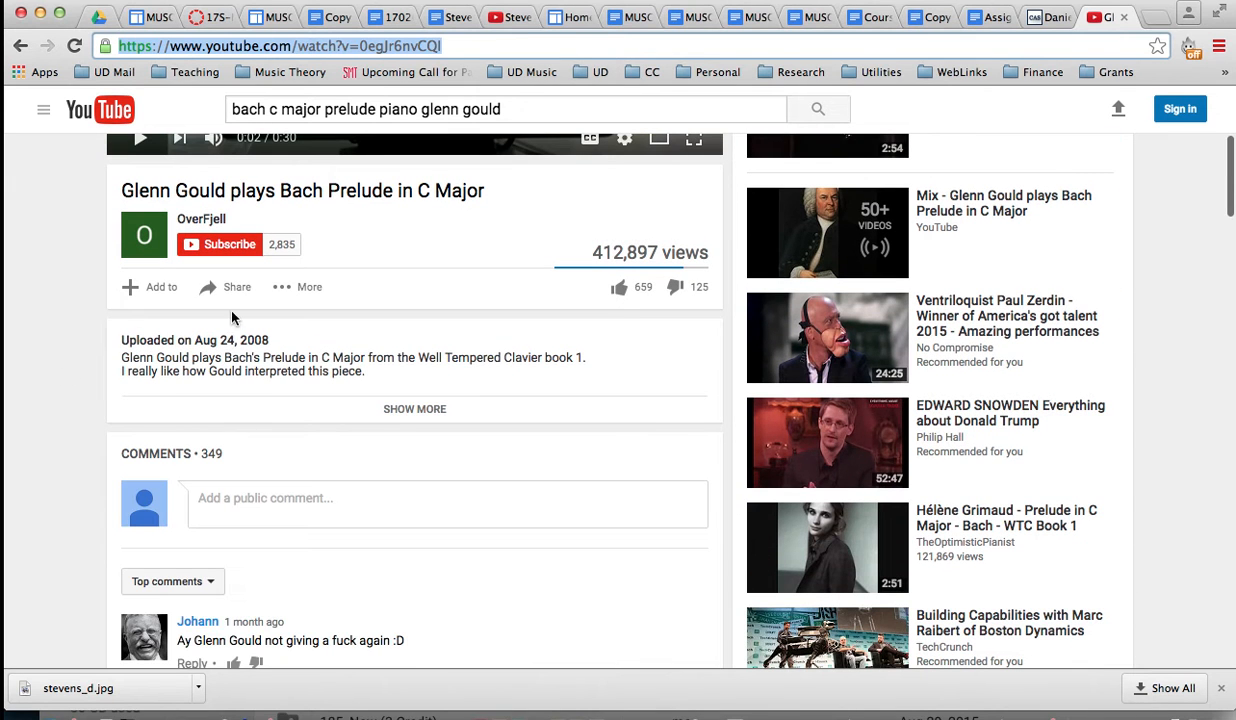
left_click(236, 290)
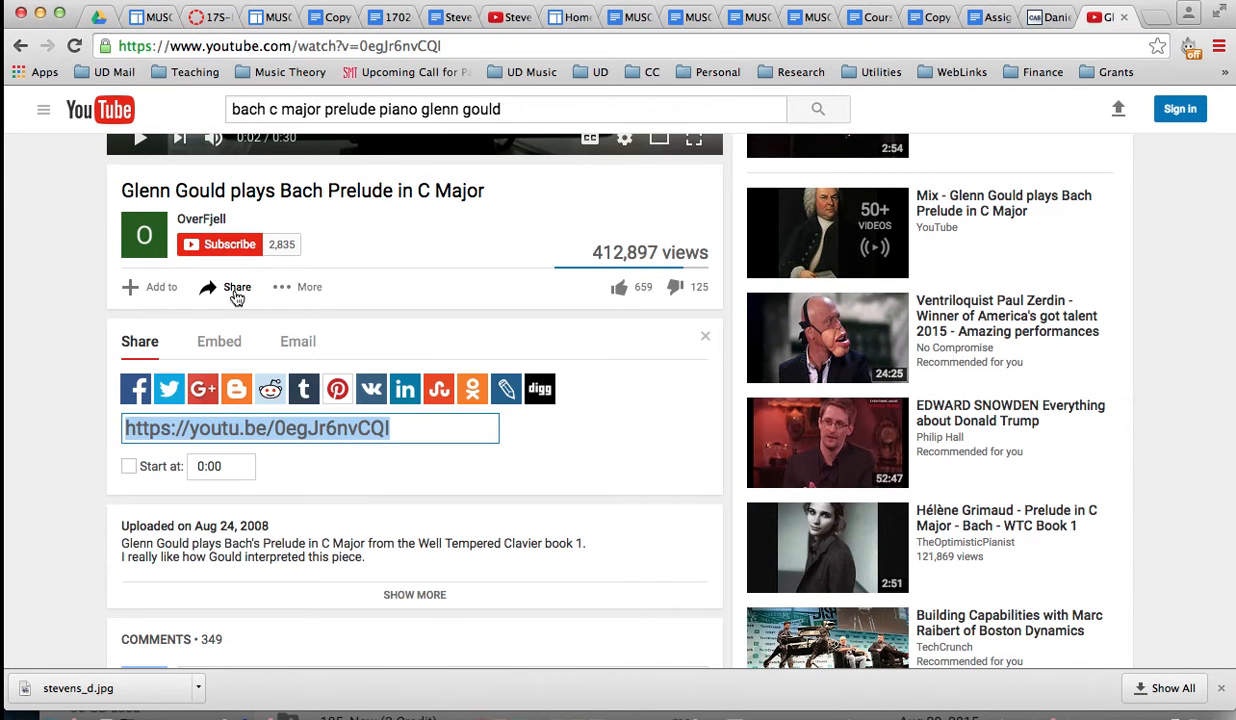
left_click(216, 346)
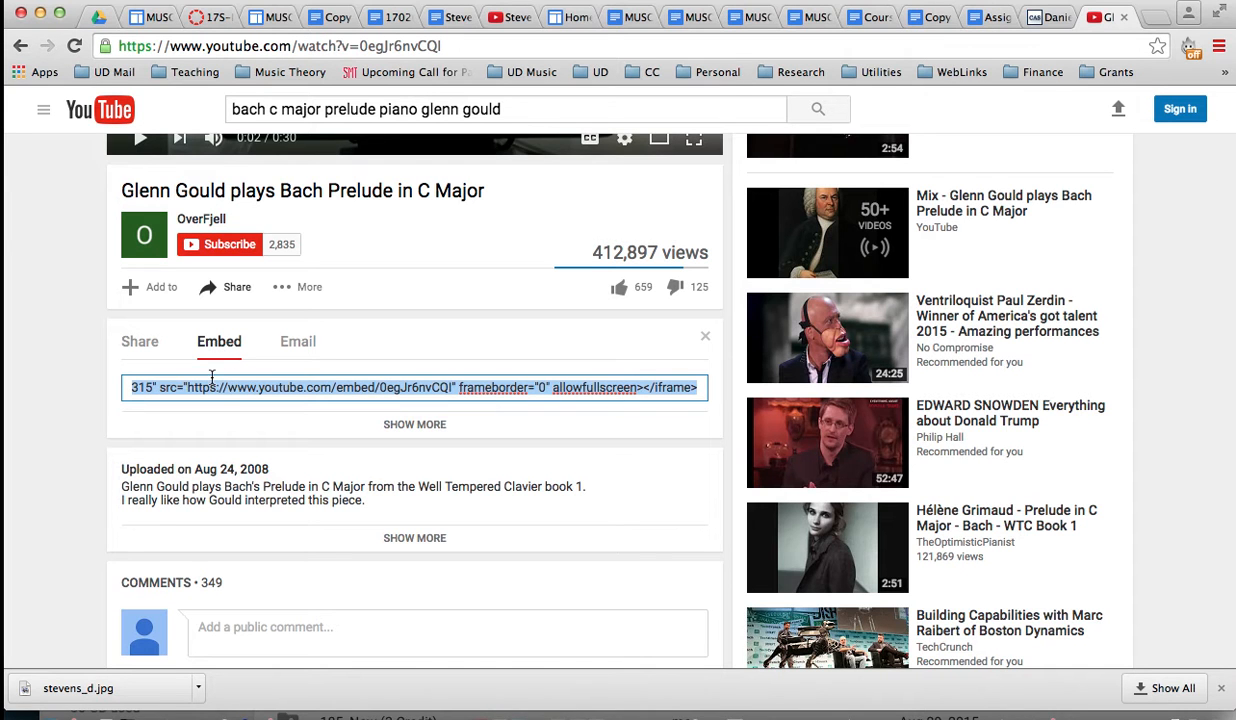
left_click(283, 395)
scroll(1181, 436, "down", 3)
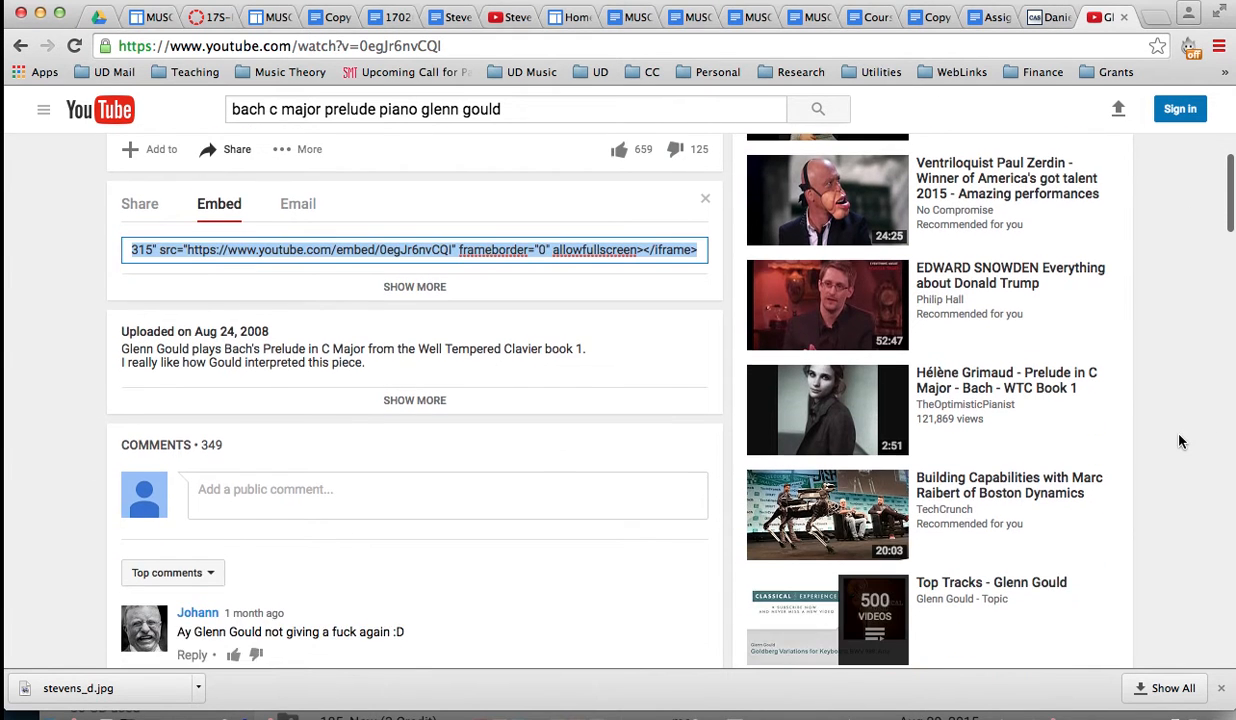
scroll(1128, 408, "up", 10)
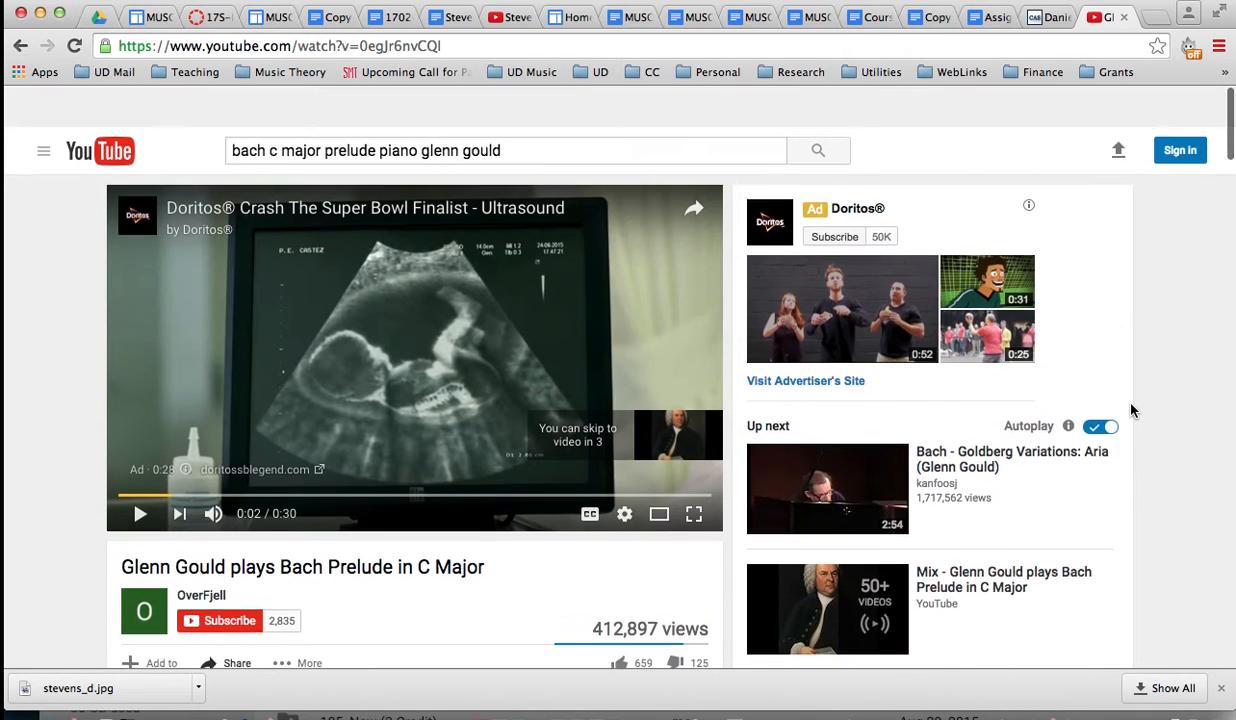
Step: Search YouTube for "i will wait mumford and sons", open the MumfordAndSonsVEVO video and pause playback
left_click(562, 110)
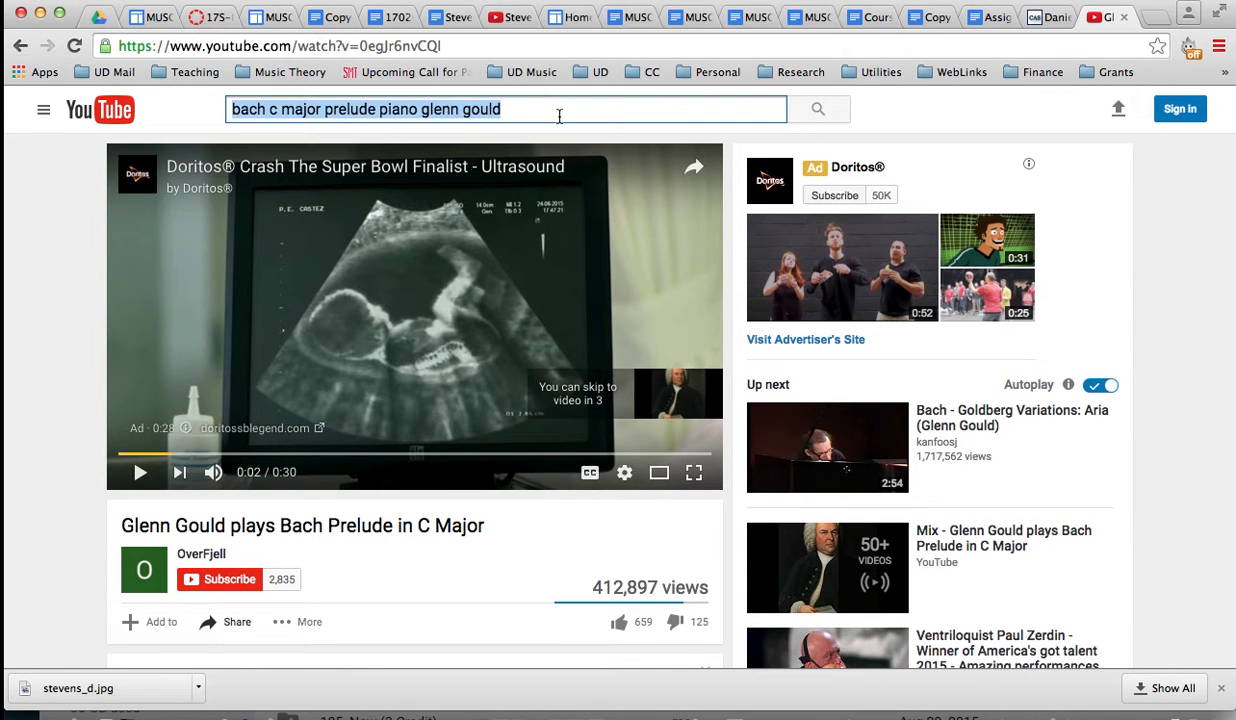
type("I will wai")
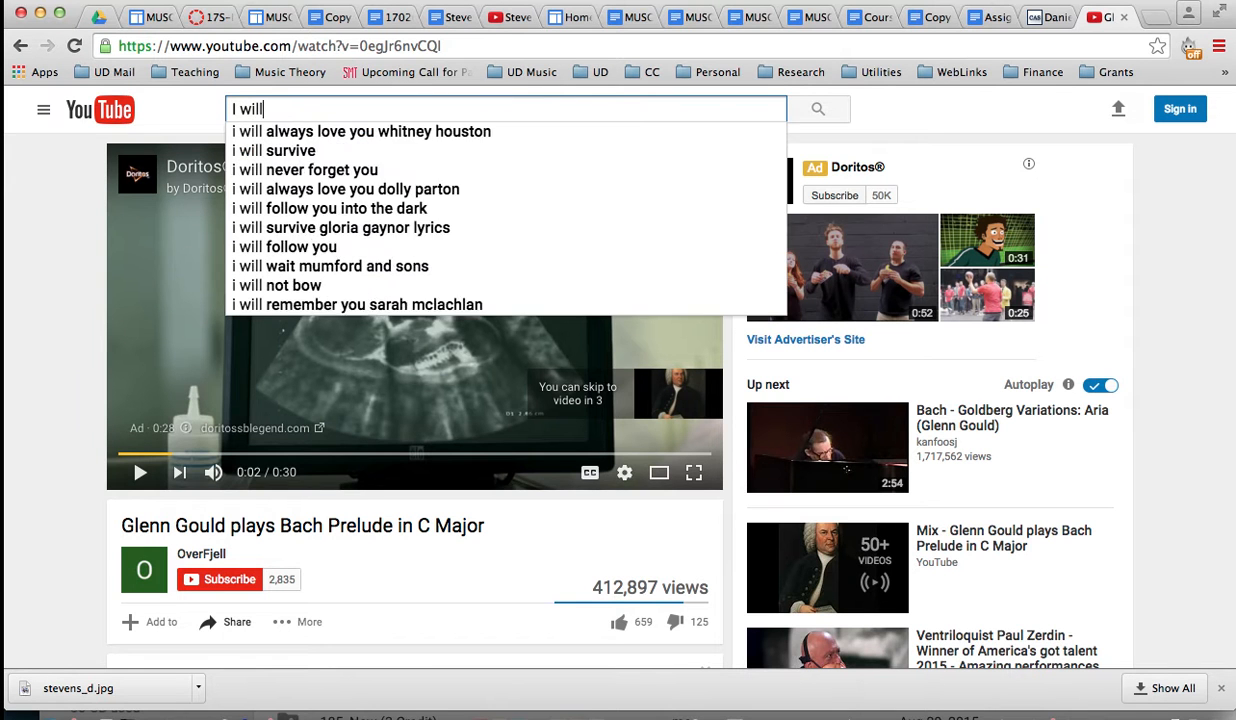
key("Down")
key("Return")
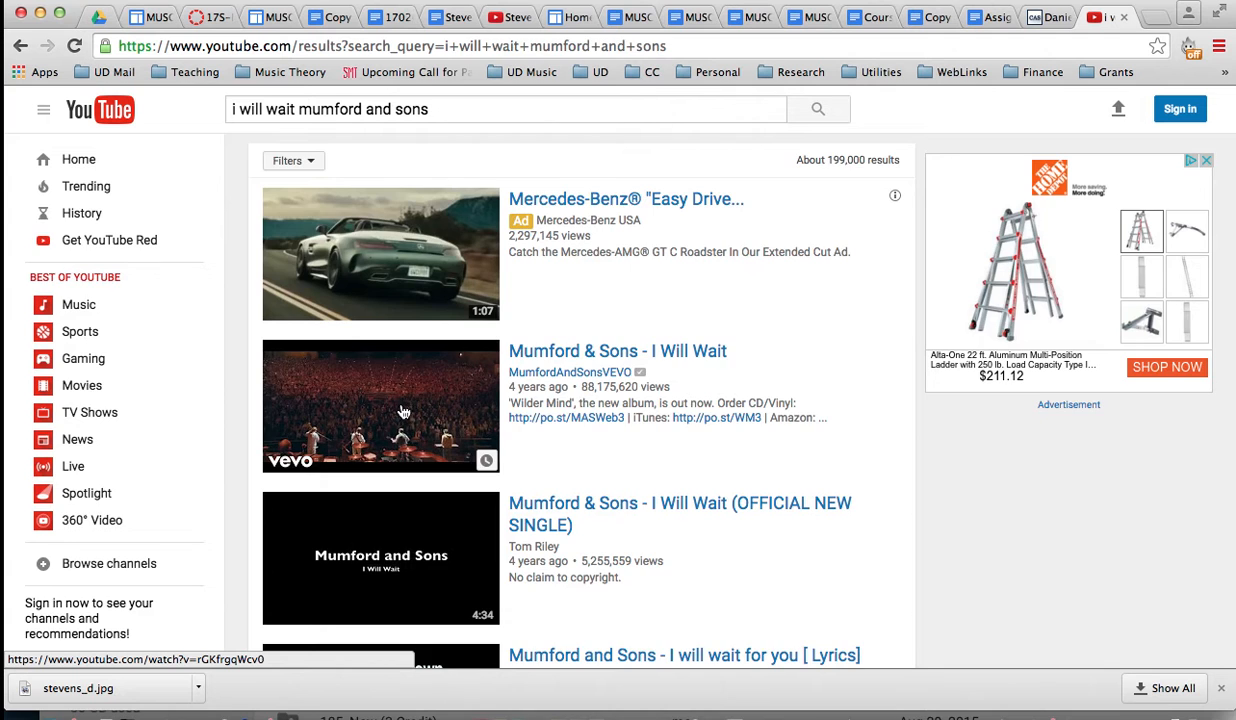
left_click(403, 410)
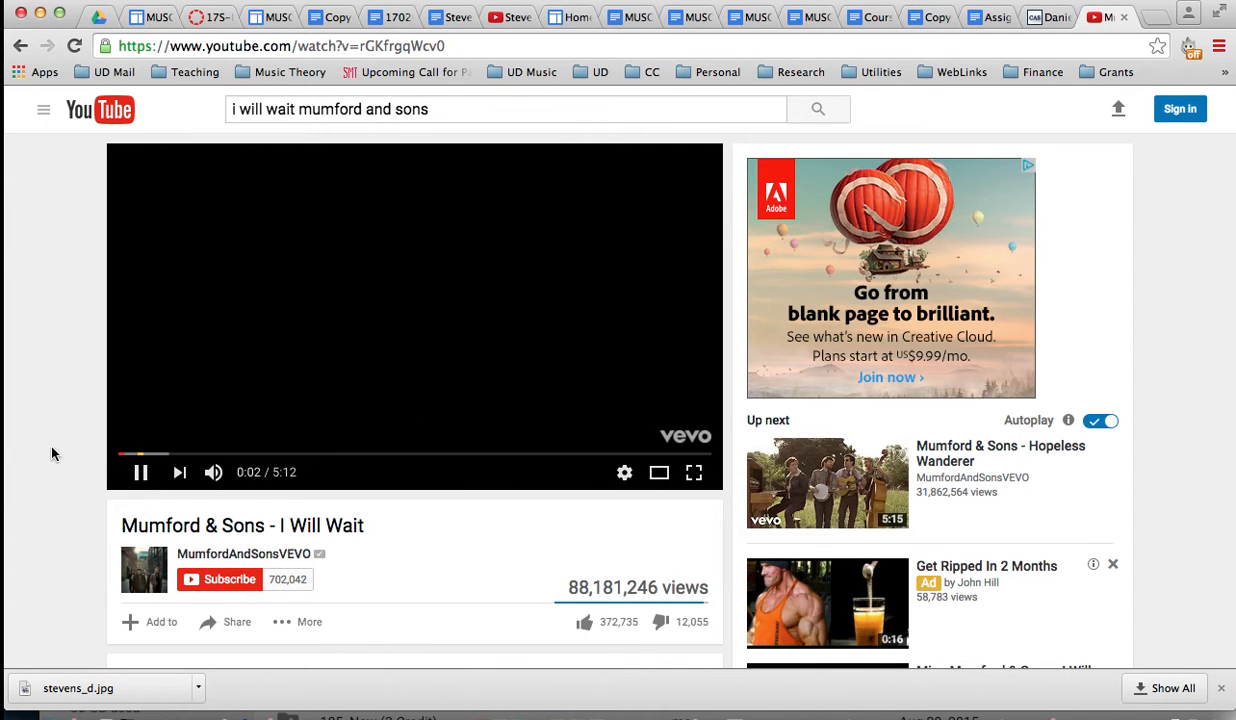
left_click(141, 473)
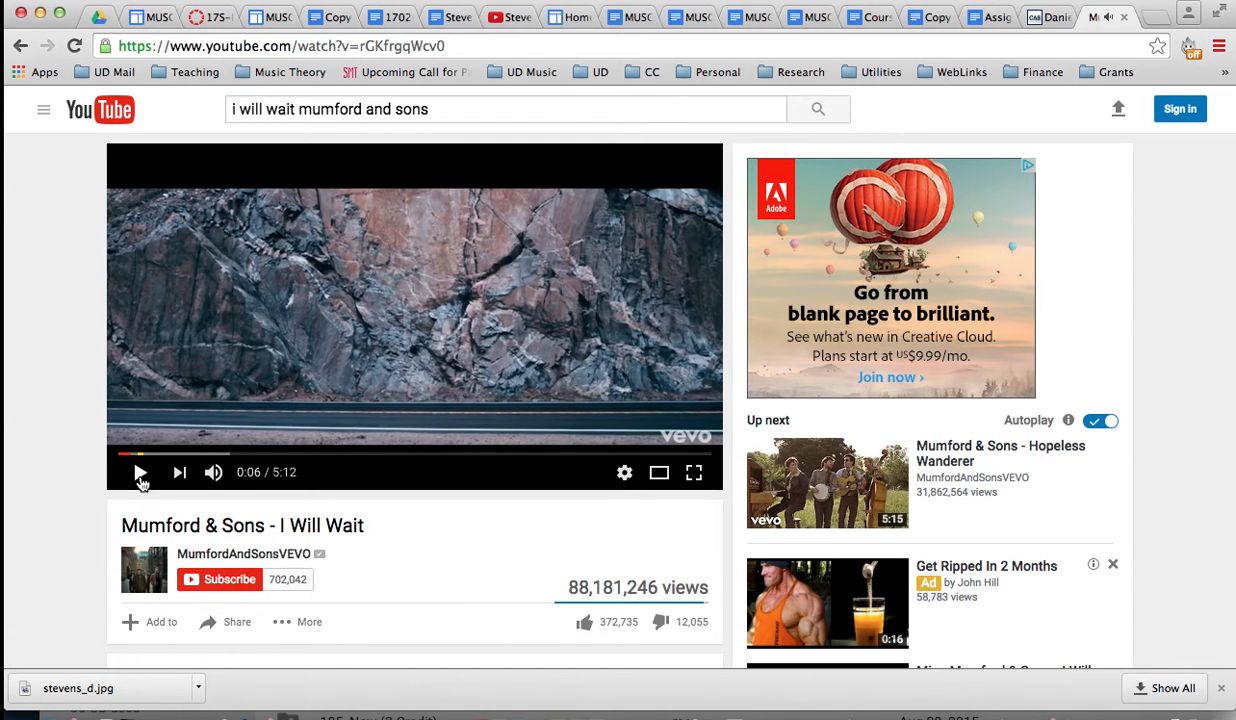
Step: Copy the iframe embed code of the Mumford & Sons "I Will Wait" video
scroll(44, 435, "down", 1)
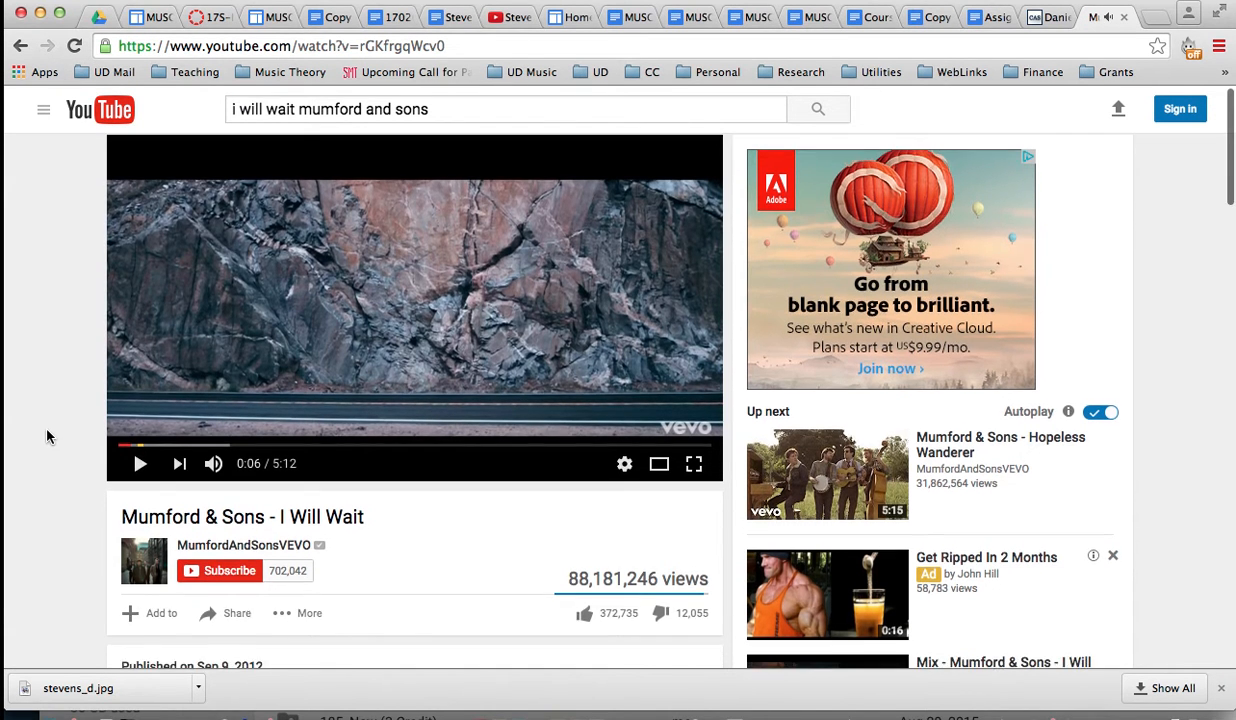
scroll(46, 435, "down", 2)
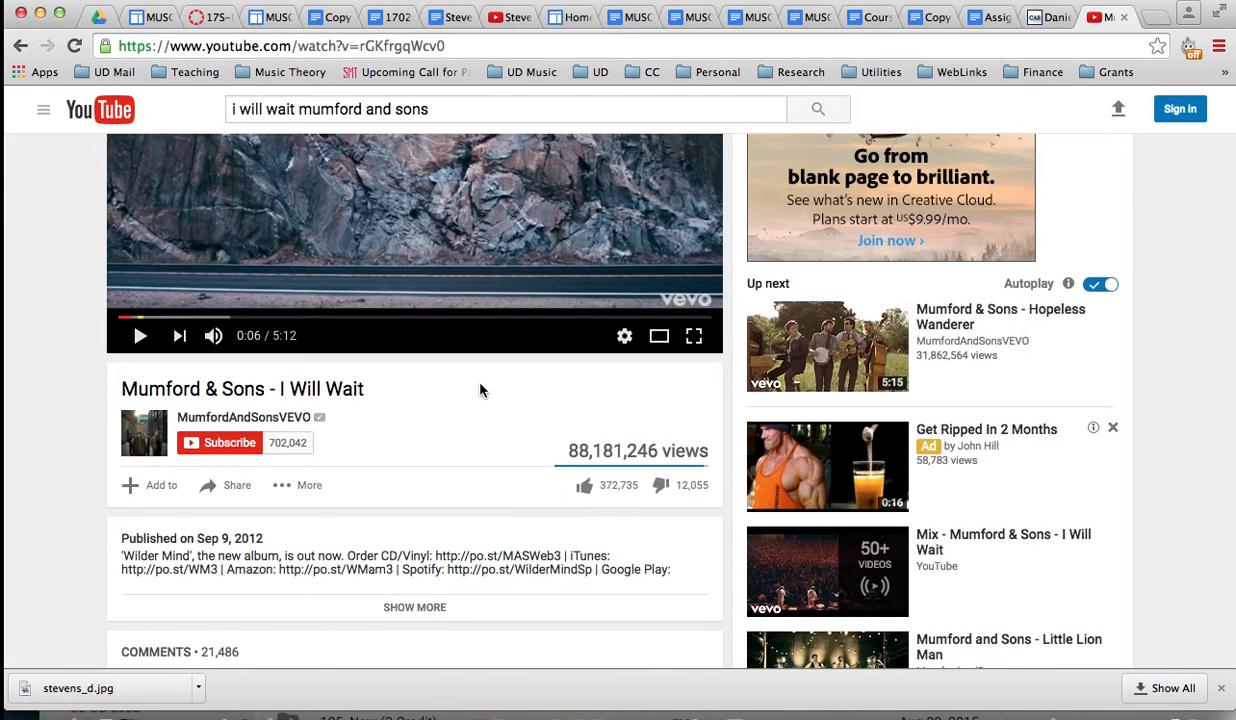
scroll(463, 368, "down", 1)
left_click(240, 459)
left_click(219, 511)
left_click(336, 557)
key("super+c")
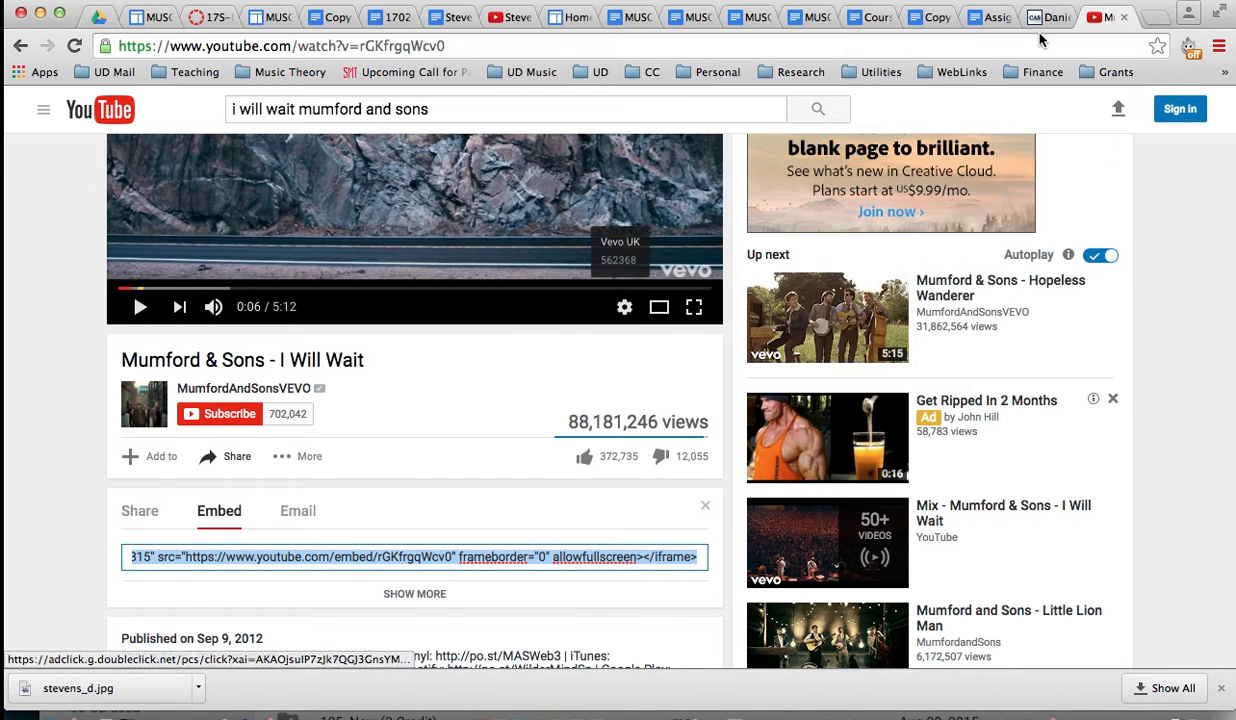
Step: Return to Google Sites and paste the copied iframe code at the end of the Home page's HTML source
left_click(148, 20)
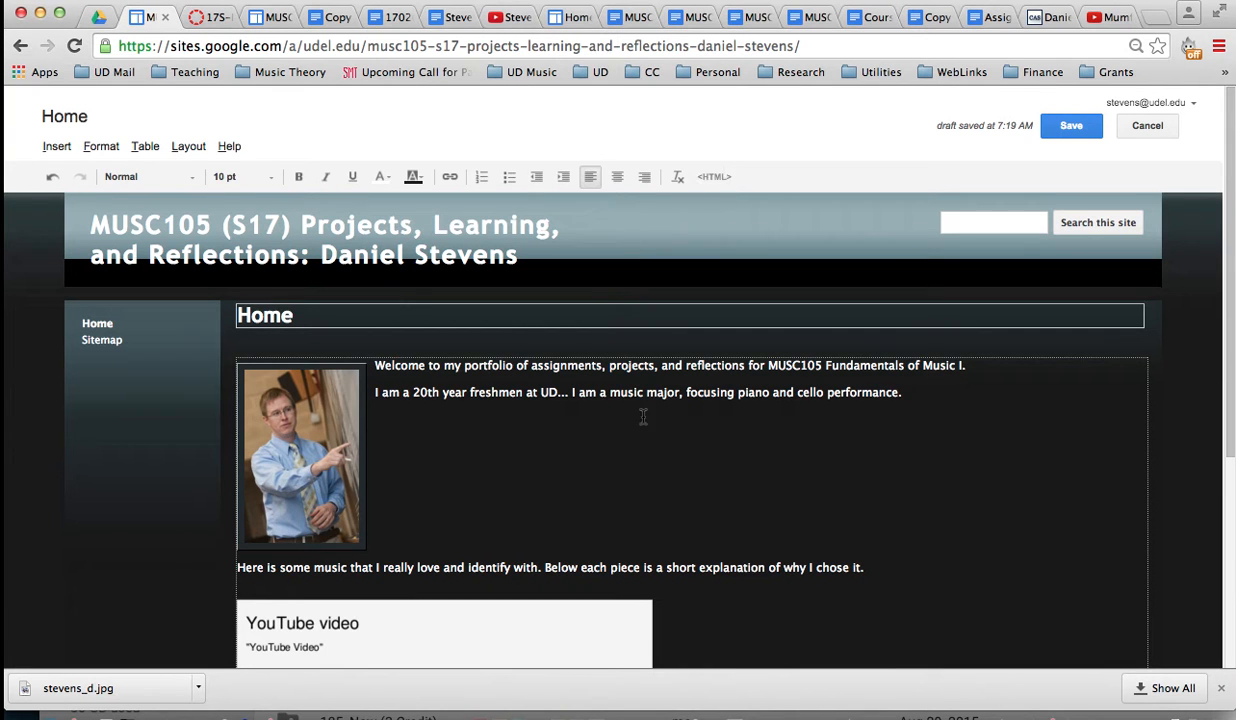
left_click(715, 177)
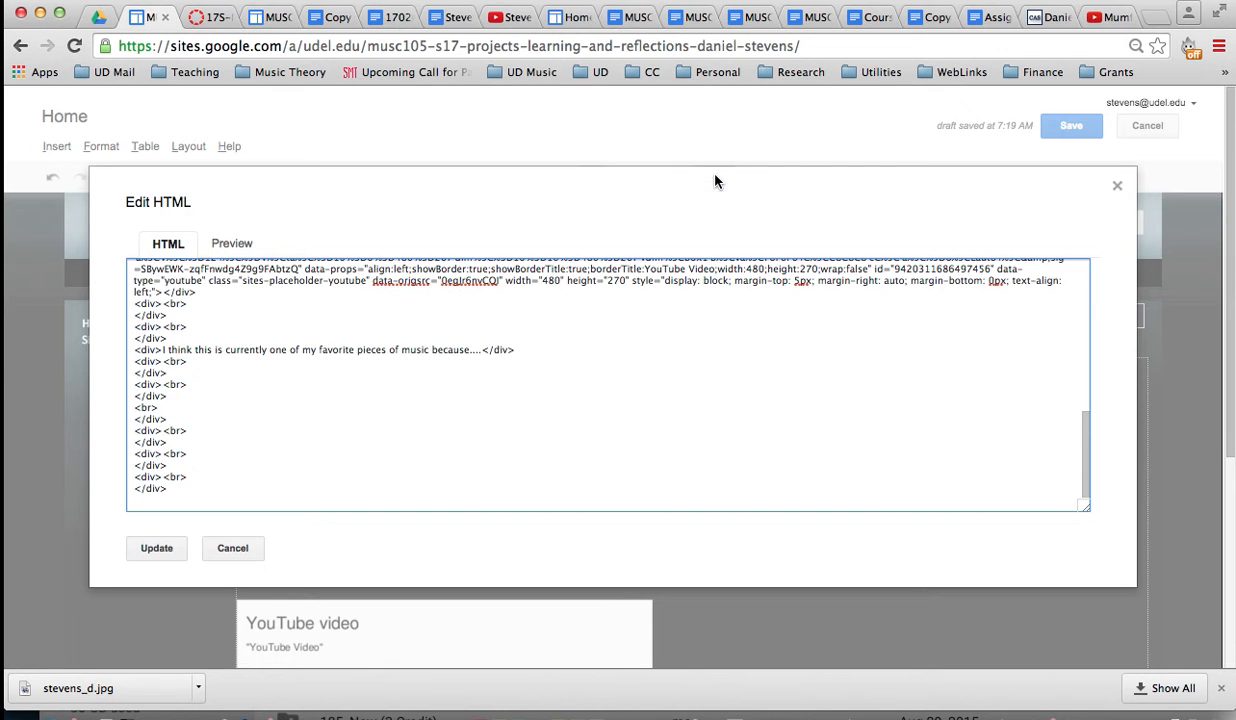
scroll(526, 396, "up", 10)
scroll(526, 396, "down", 10)
scroll(526, 396, "down", 6)
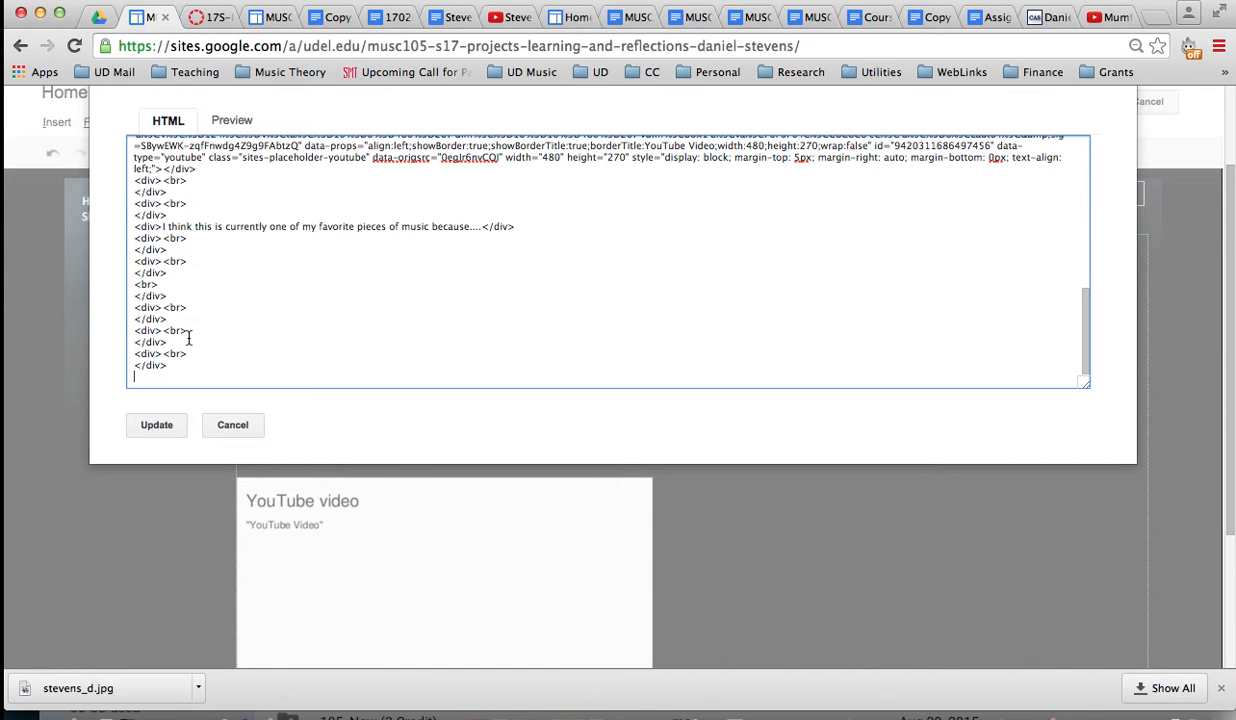
key("super+v")
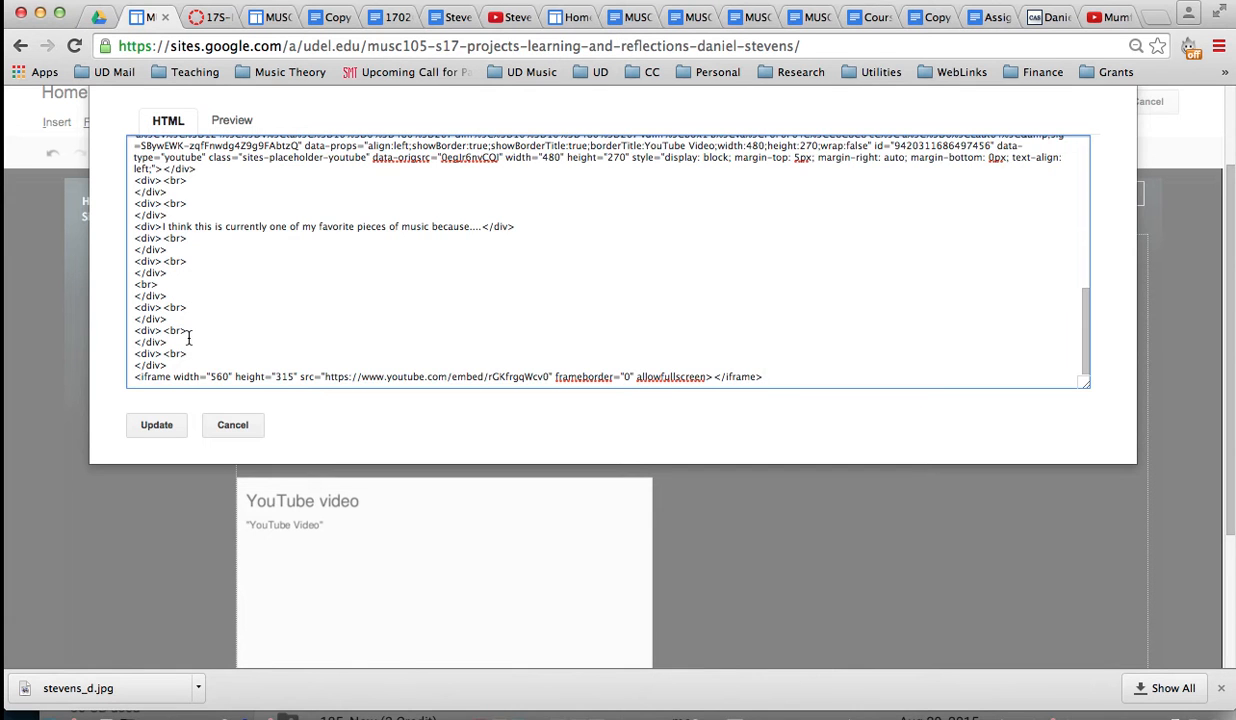
Step: Add "I love this piece because..." beneath the iframe code and apply the HTML changes to the page
key("Return")
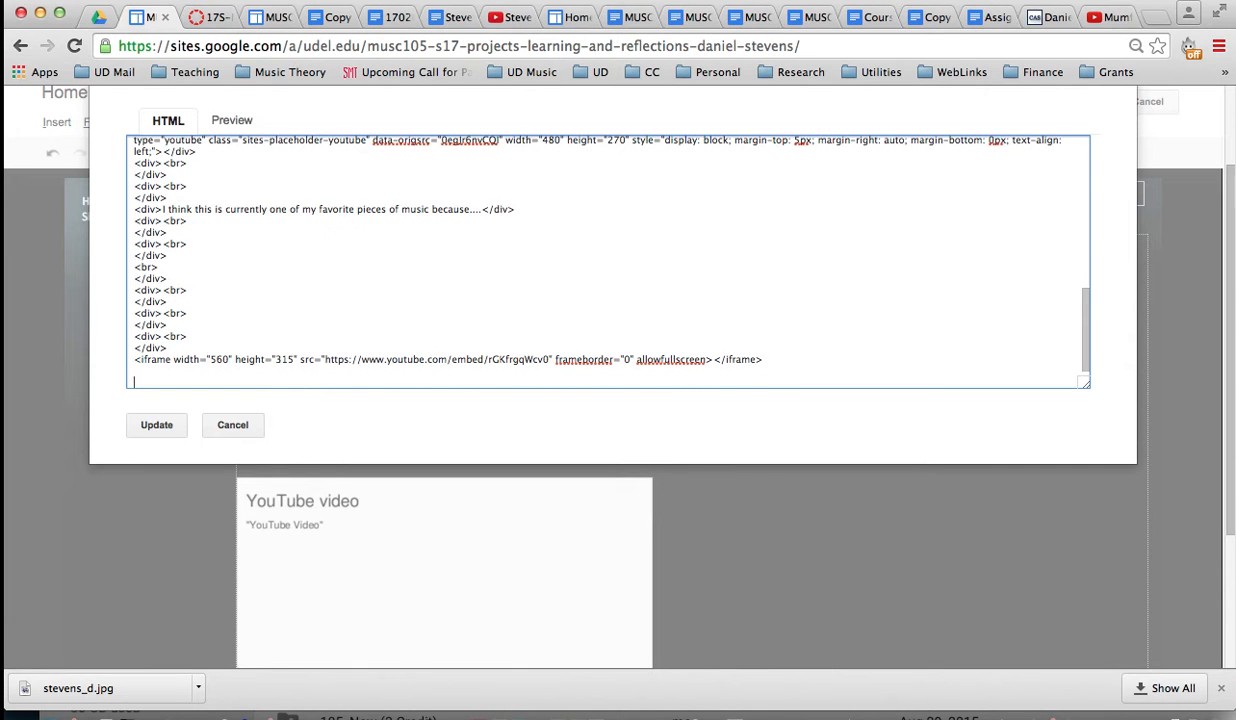
type("I love this piece because...")
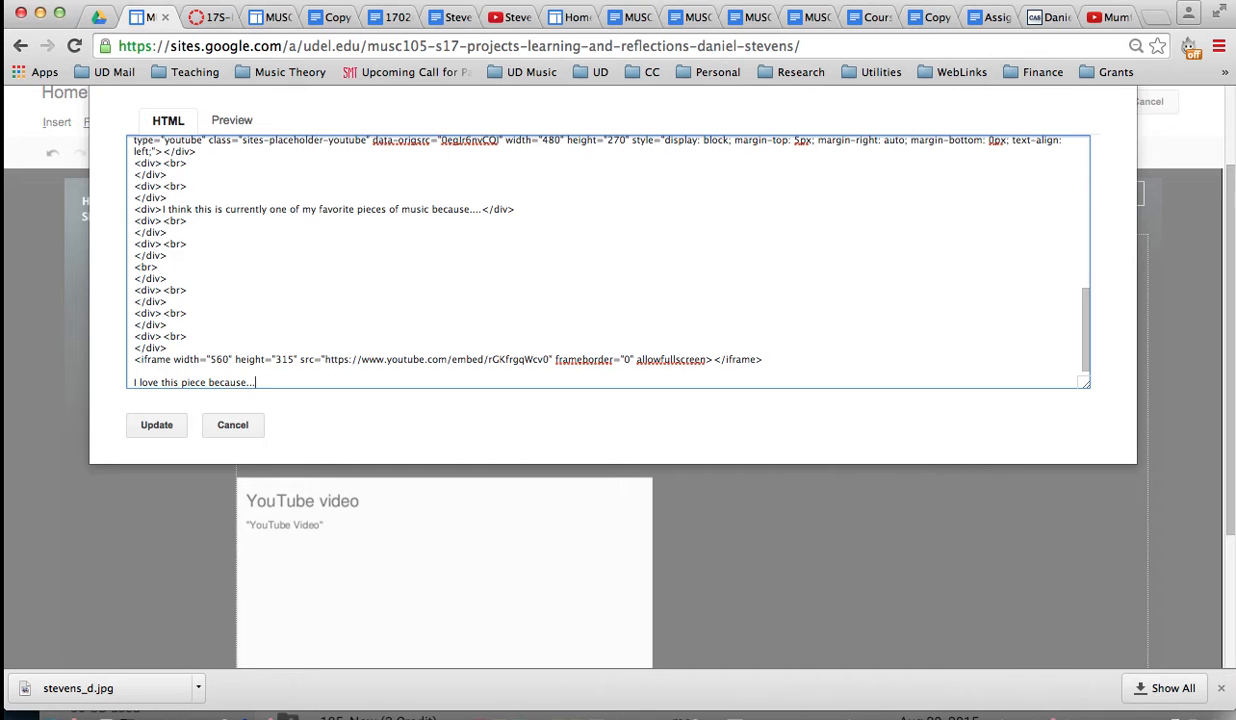
left_click(156, 425)
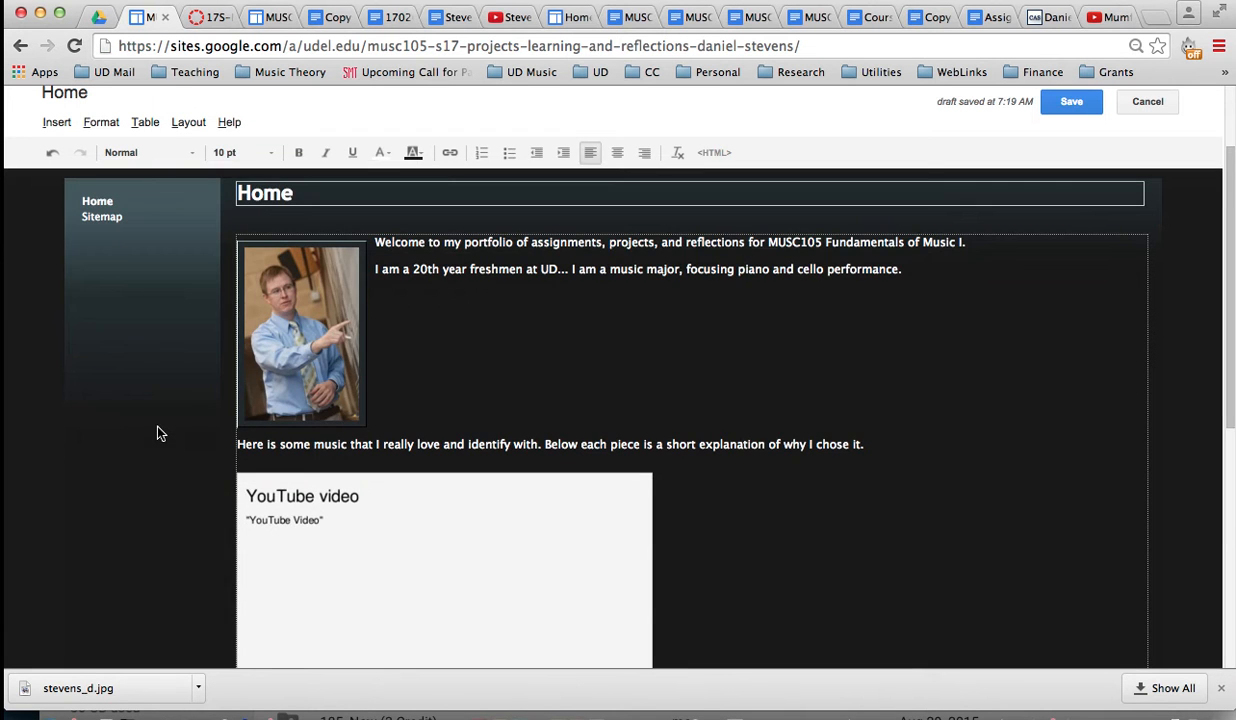
Step: Add a blank line between the second video and its explanation, and remove surplus blank lines above that video
scroll(734, 450, "down", 5)
scroll(734, 450, "down", 2)
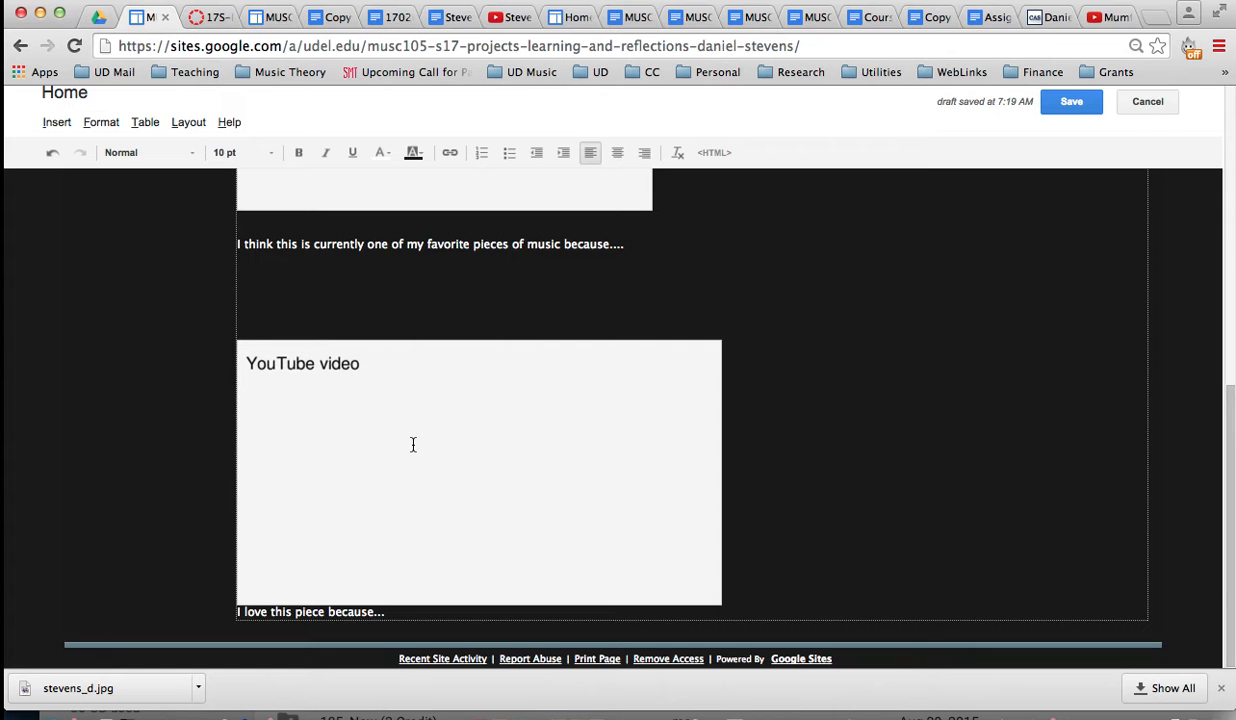
left_click(240, 617)
key("Return")
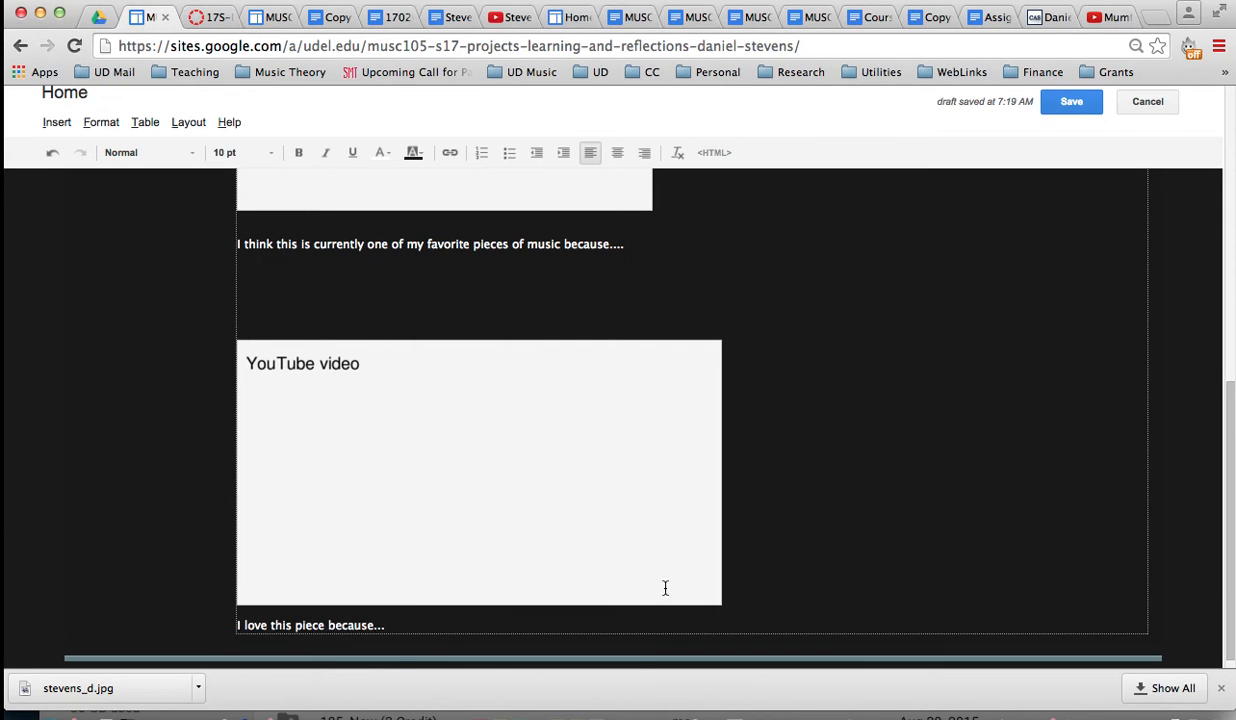
left_click(237, 295)
key("BackSpace")
key("BackSpace")
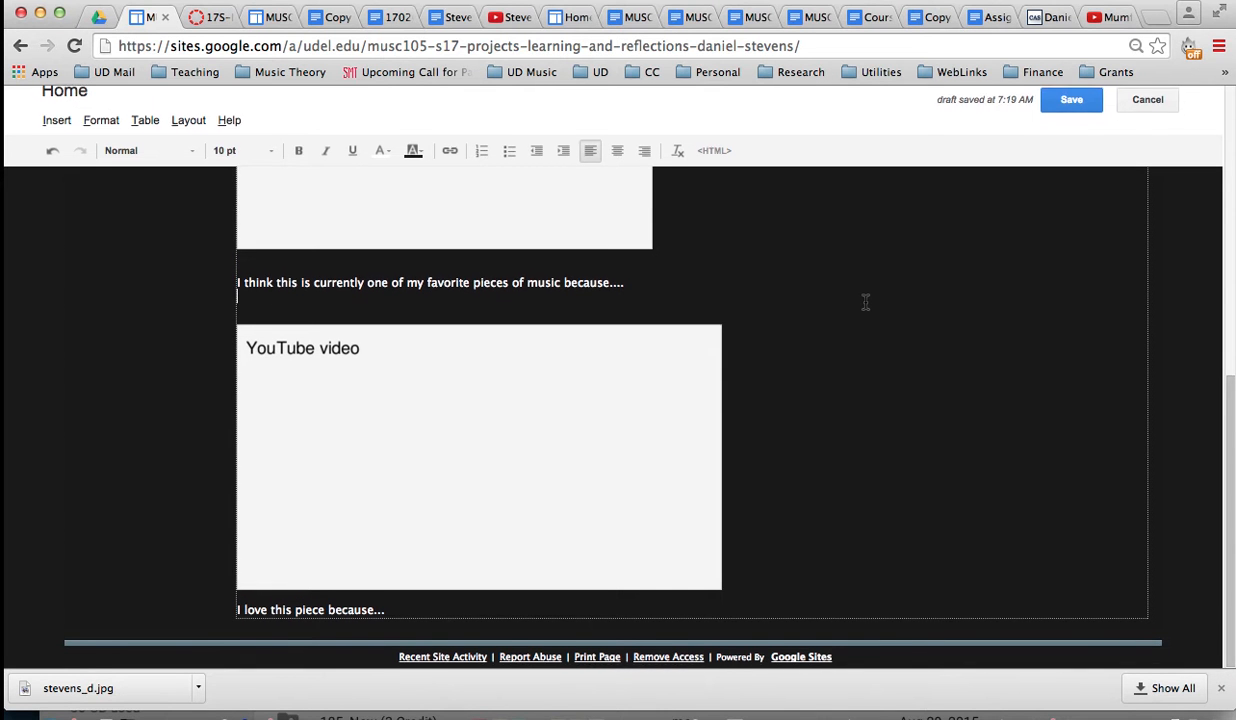
Step: Save the Home page and review the published page down to the second video and its explanation
scroll(865, 301, "up", 10)
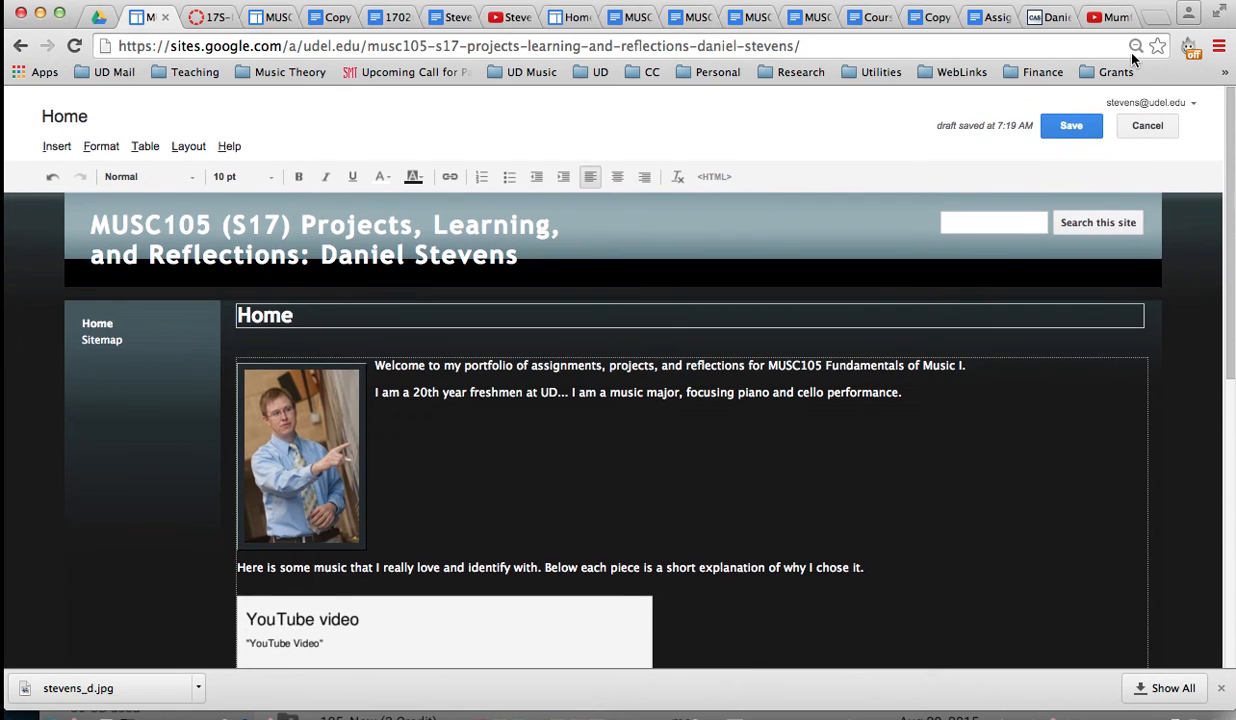
left_click(1071, 125)
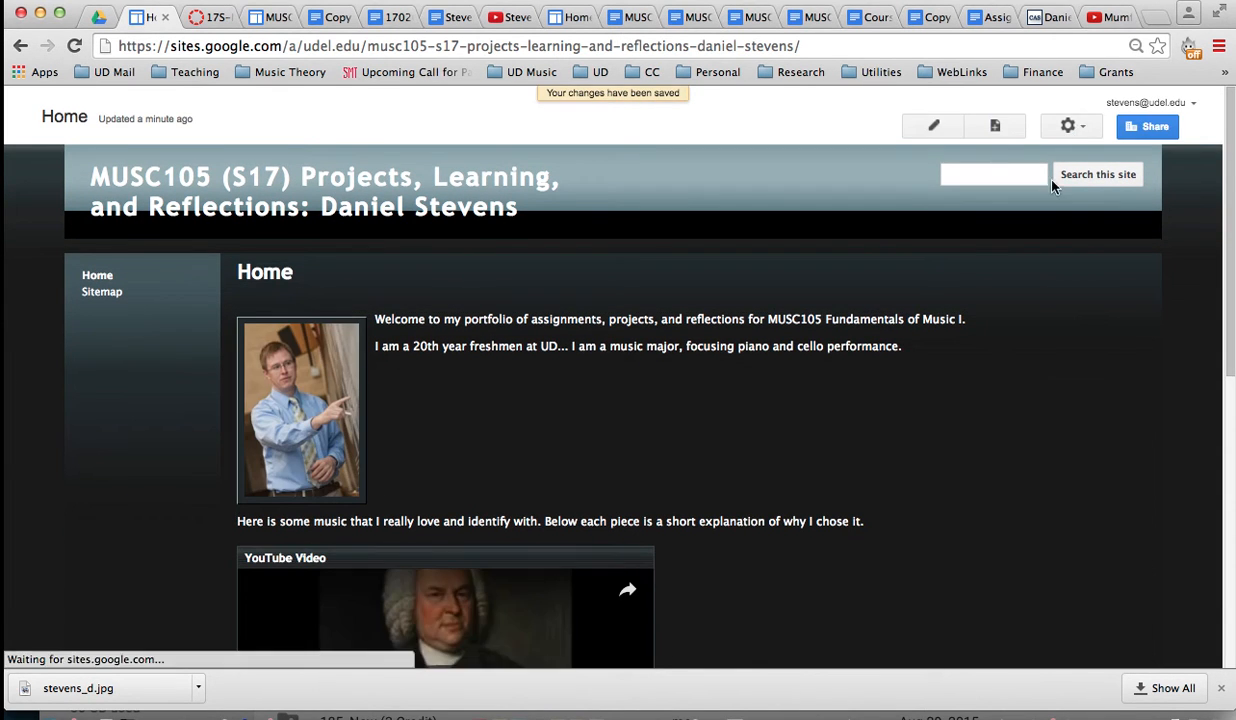
scroll(883, 378, "down", 5)
scroll(883, 378, "down", 3)
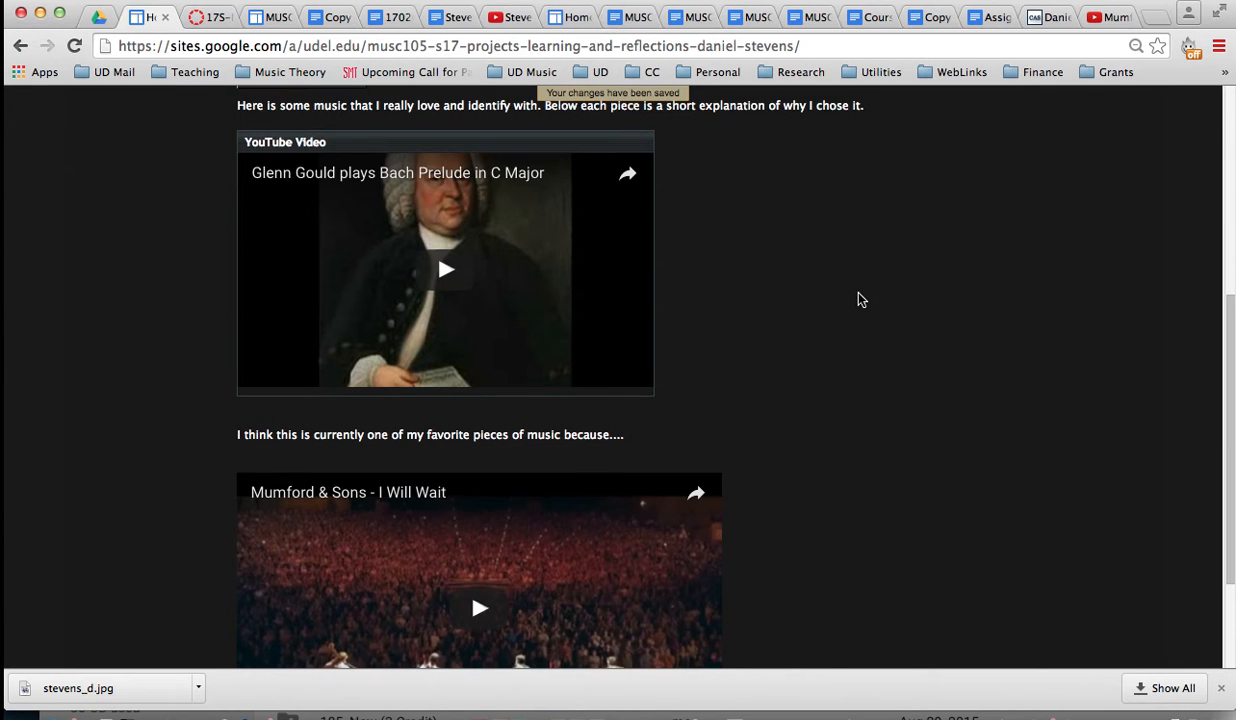
scroll(850, 296, "down", 4)
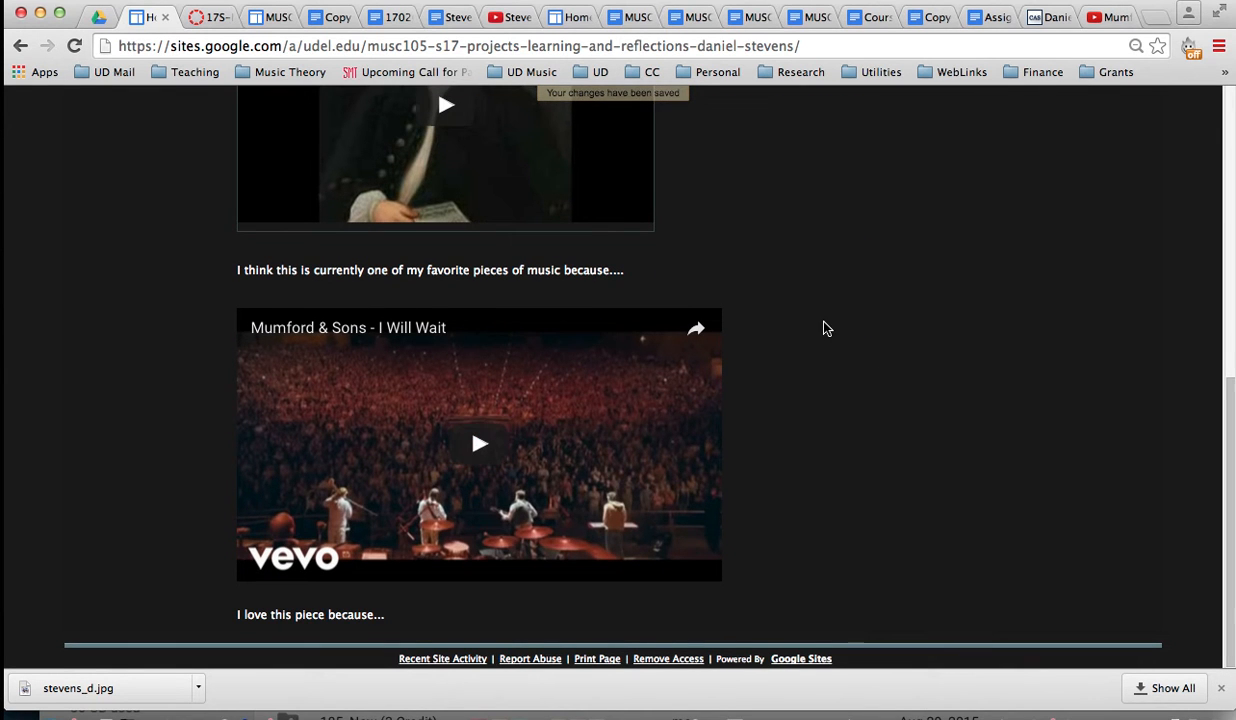
scroll(380, 495, "up", 12)
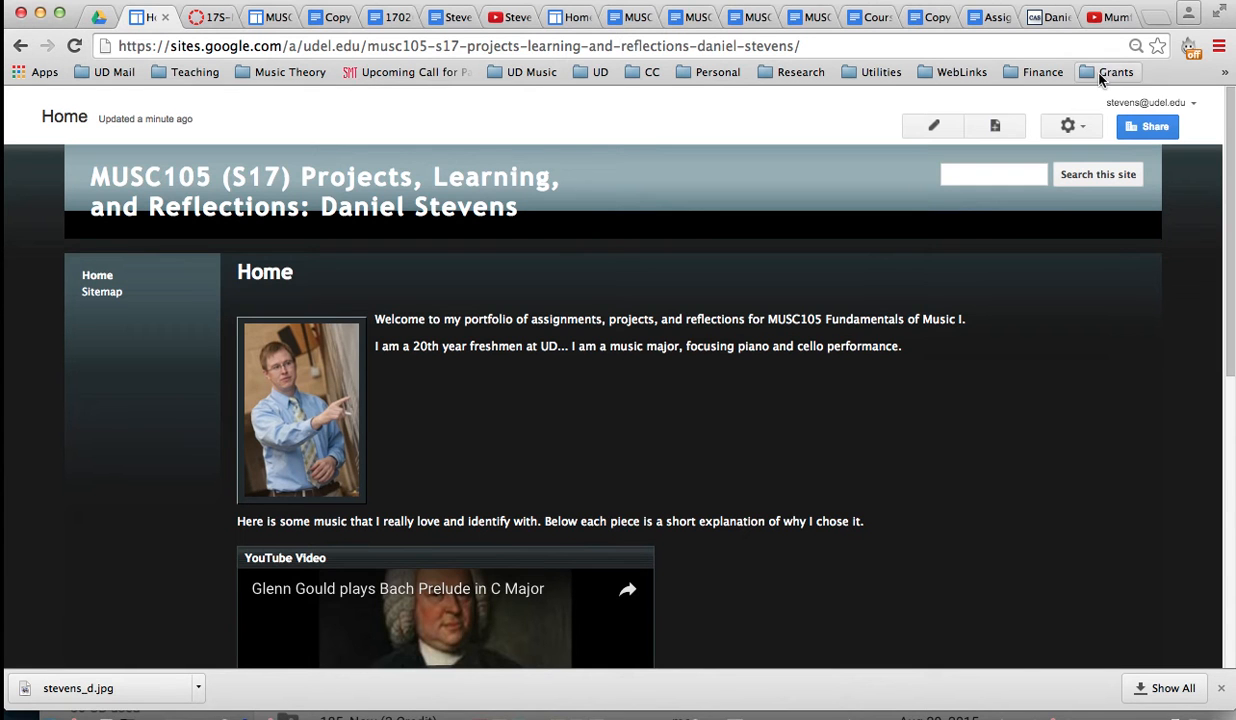
Step: Change the site's sharing access to "On - Anyone with the link" and save the setting
left_click(1155, 129)
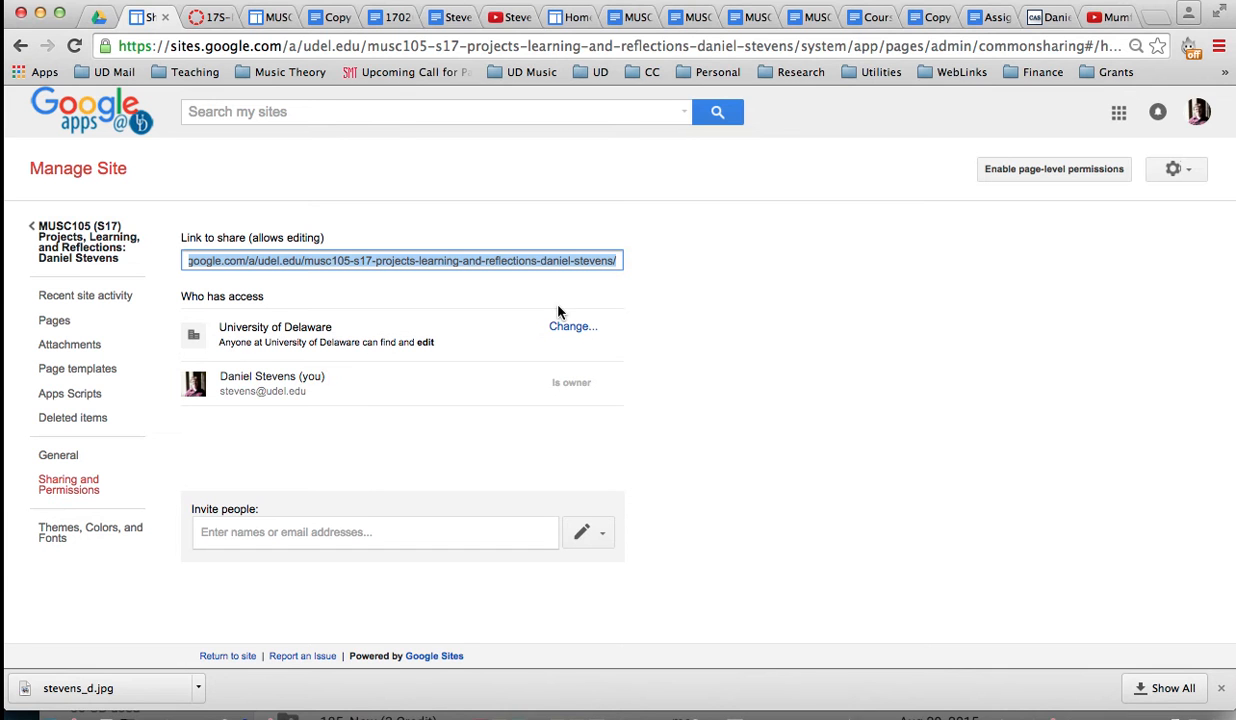
left_click(574, 328)
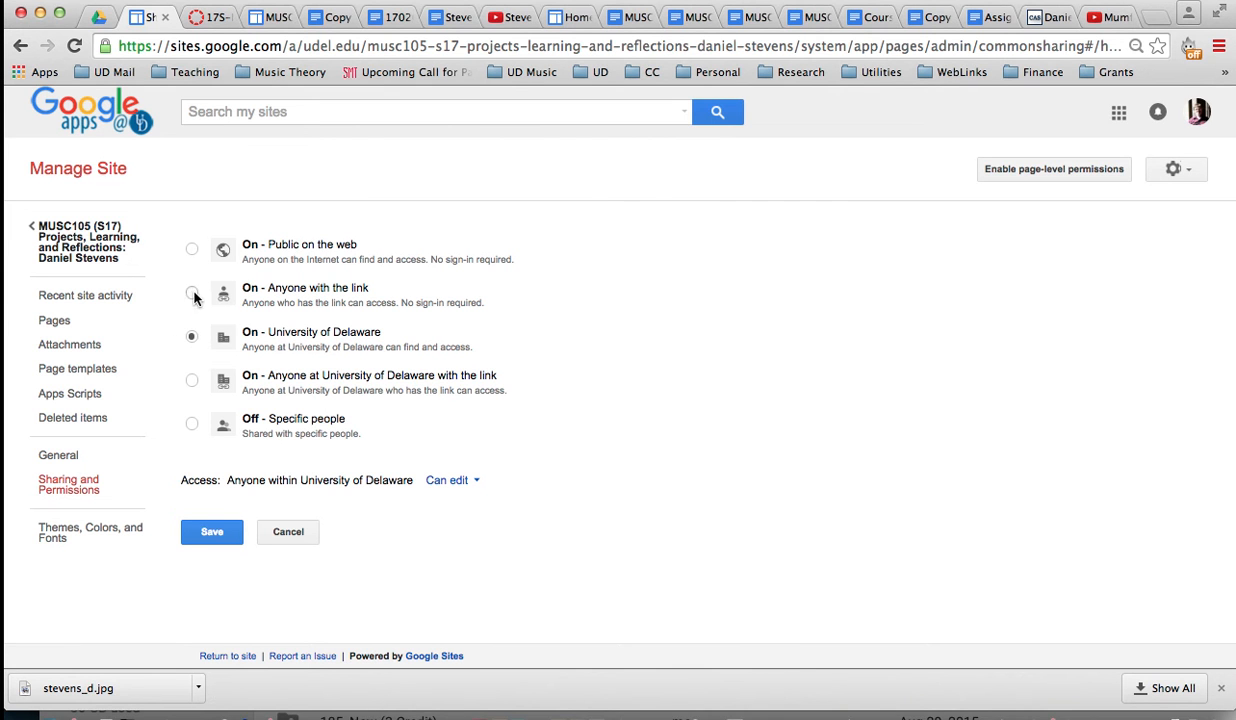
left_click(192, 294)
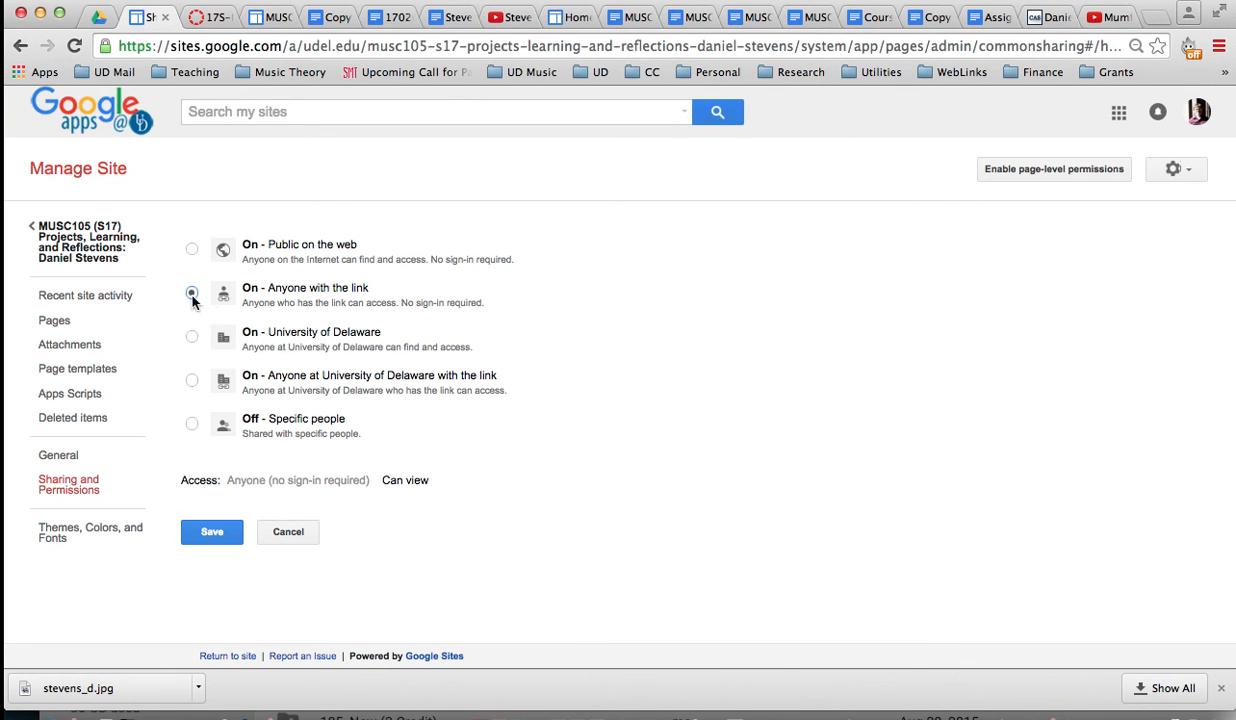
left_click(210, 535)
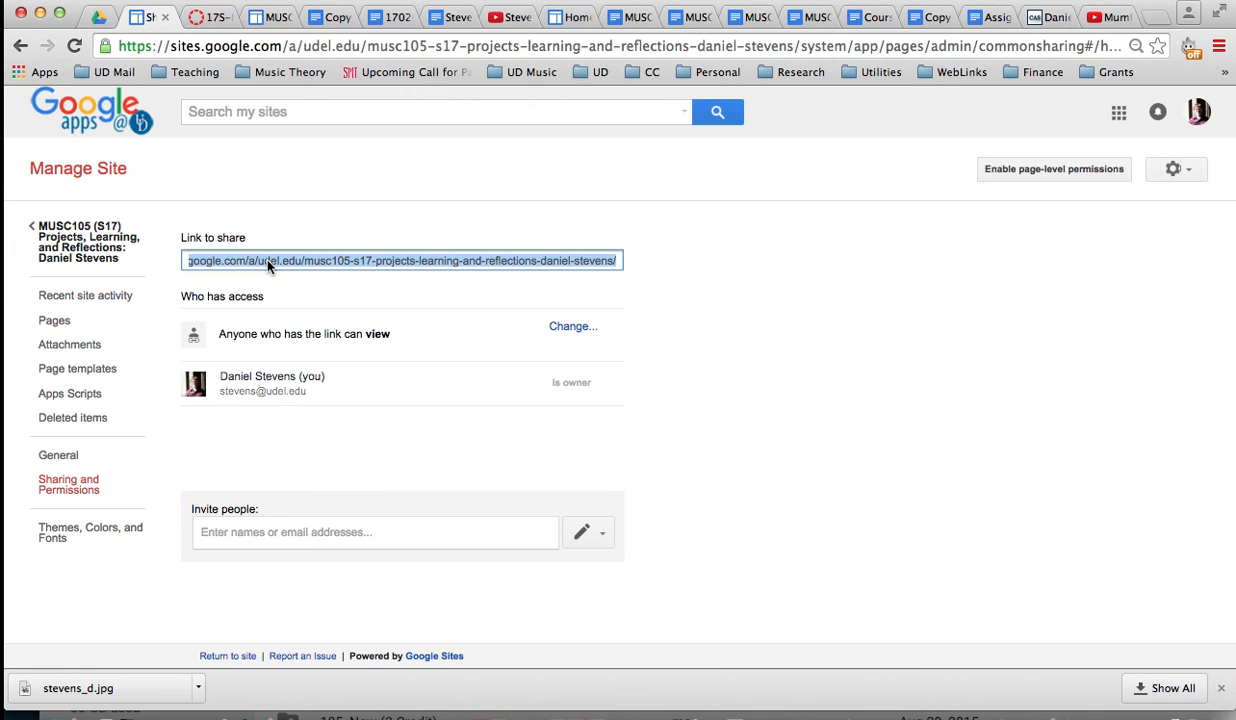
Step: Switch to the MUSC105 course in Canvas and open its list of assignments
left_click(205, 18)
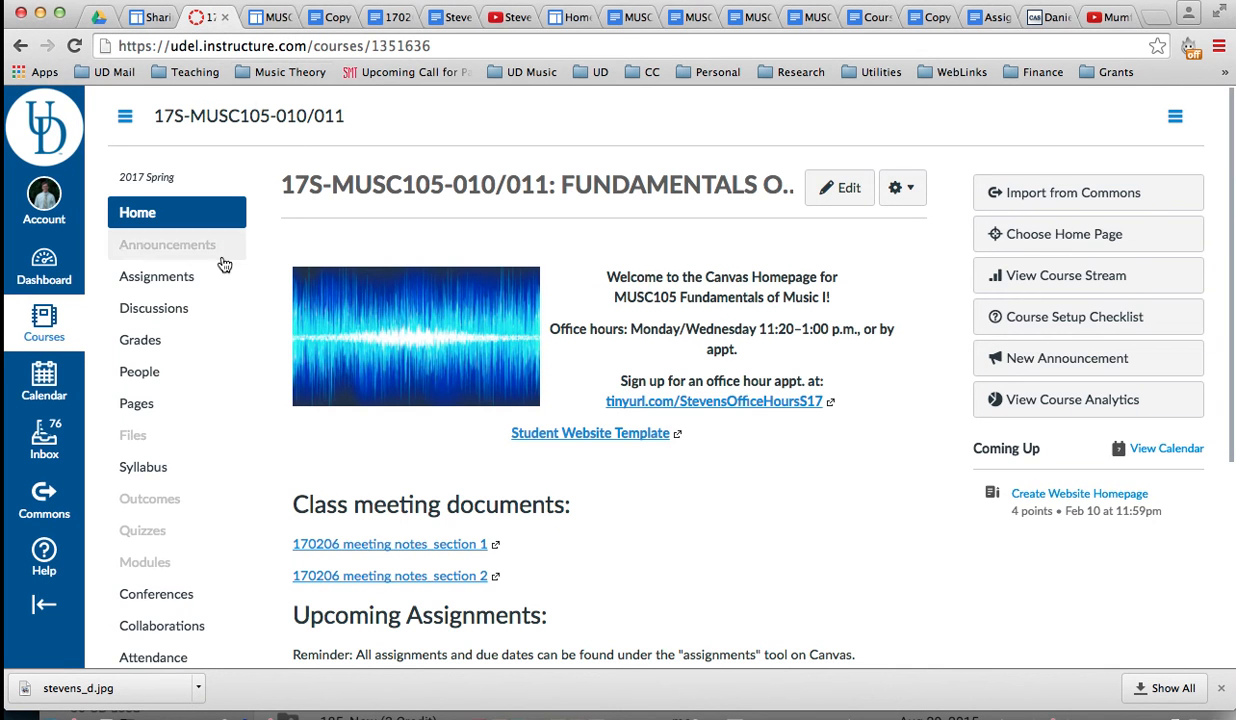
left_click(157, 288)
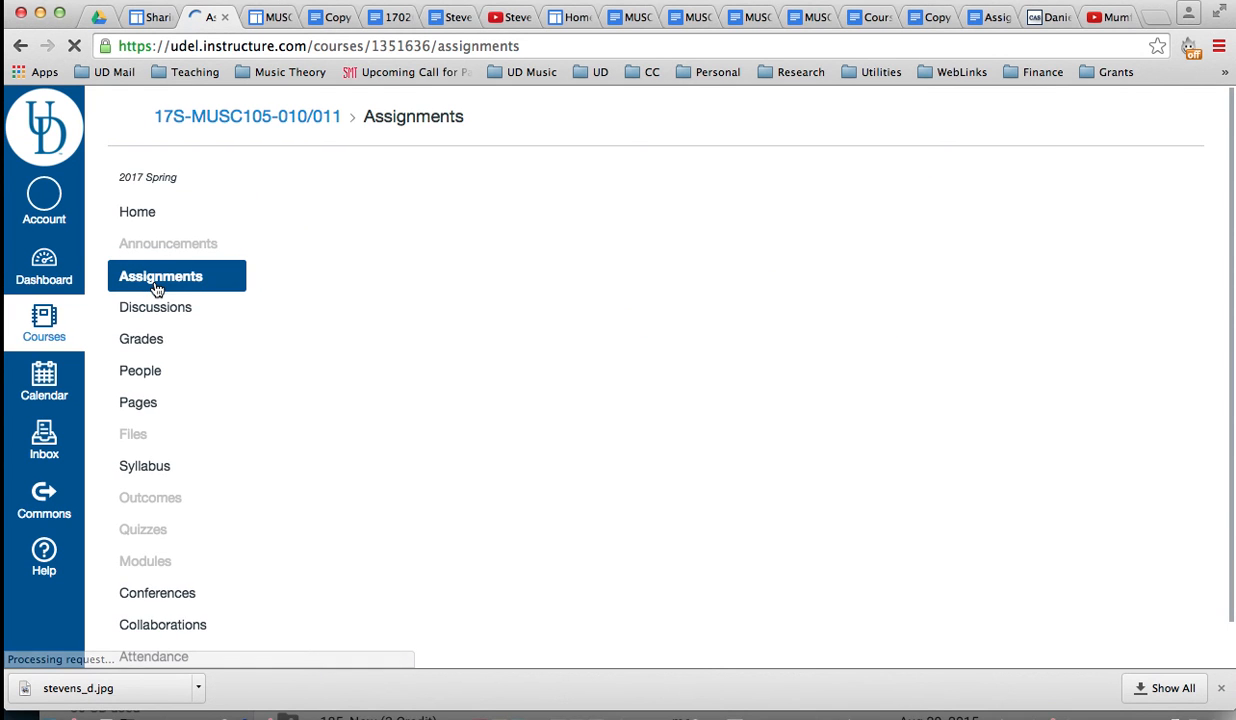